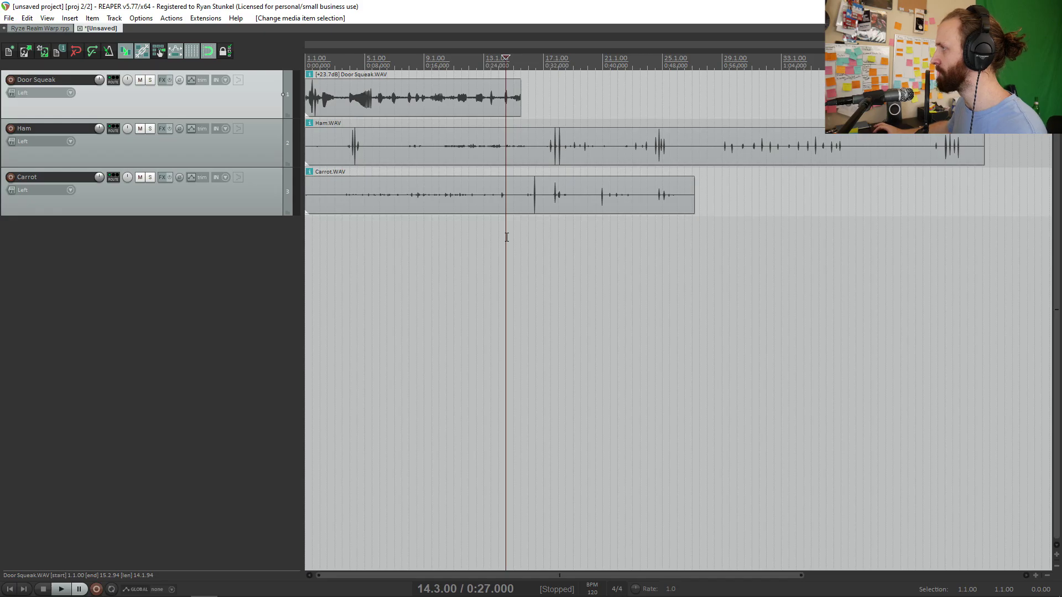
{"action": "left_click", "coordinate": [425, 105]}
{"action": "scroll", "coordinate": [387, 119], "scroll_direction": "down", "scroll_amount": 4}
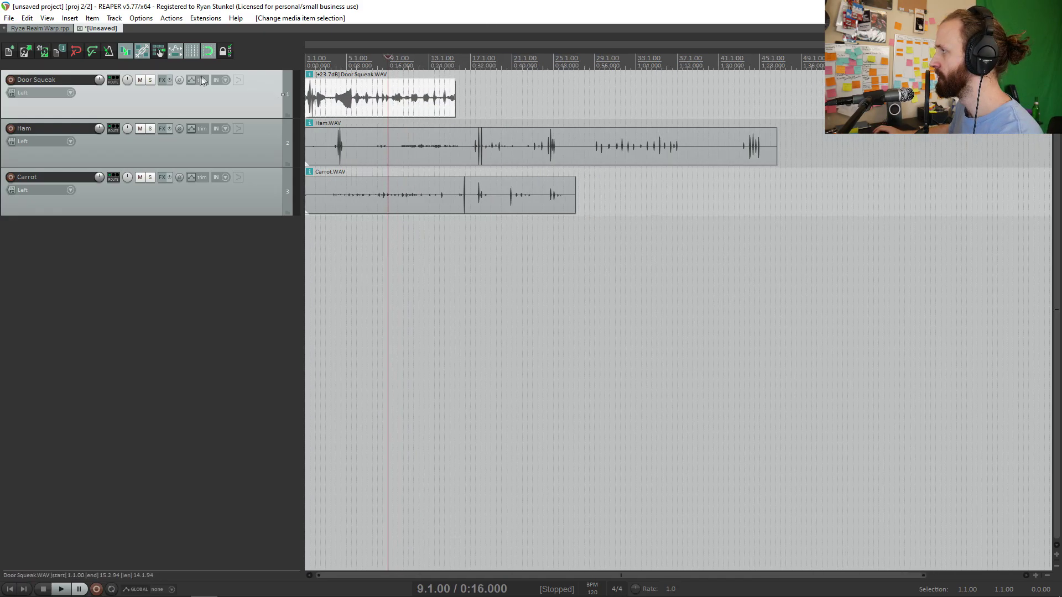
{"action": "scroll", "coordinate": [375, 122], "scroll_direction": "up", "scroll_amount": 2}
{"action": "scroll", "coordinate": [375, 123], "scroll_direction": "up", "scroll_amount": 2}
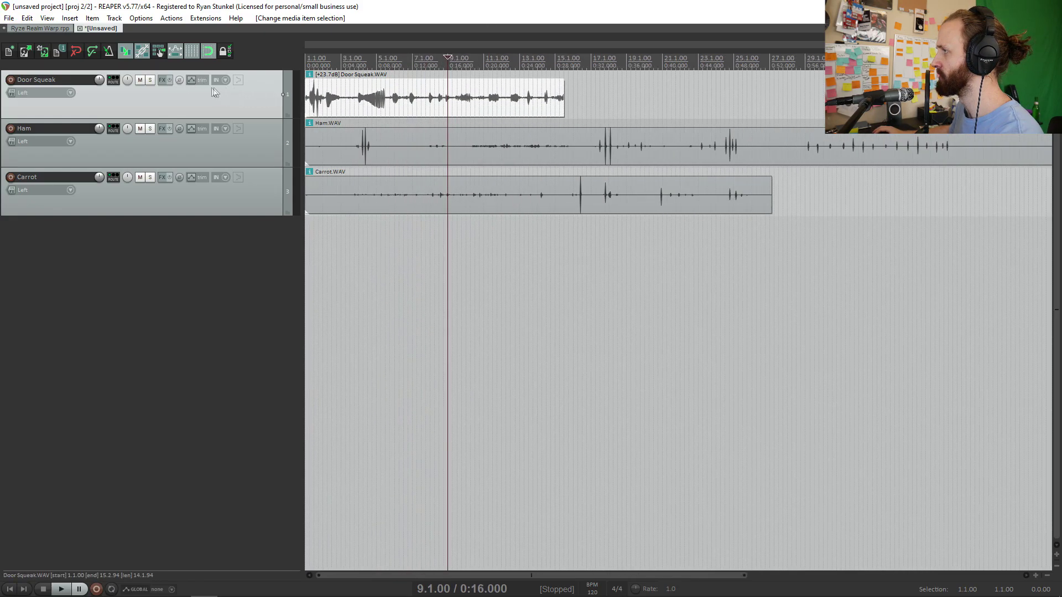
{"action": "left_click", "coordinate": [140, 80]}
{"action": "left_click", "coordinate": [140, 80]}
{"action": "left_click", "coordinate": [149, 79]}
{"action": "scroll", "coordinate": [555, 146], "scroll_direction": "down", "scroll_amount": 2}
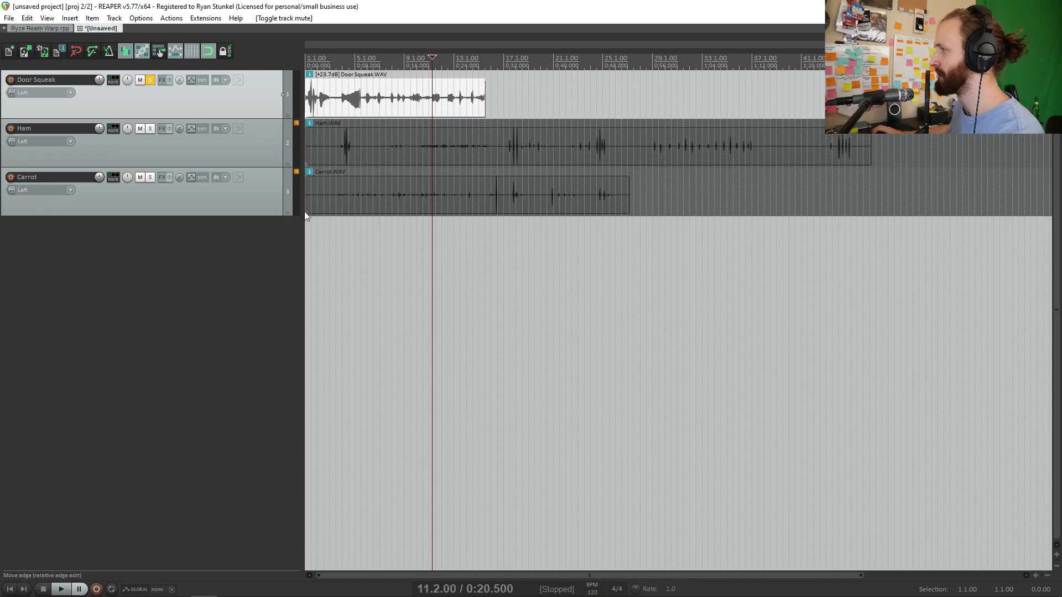
{"action": "left_click", "coordinate": [149, 132]}
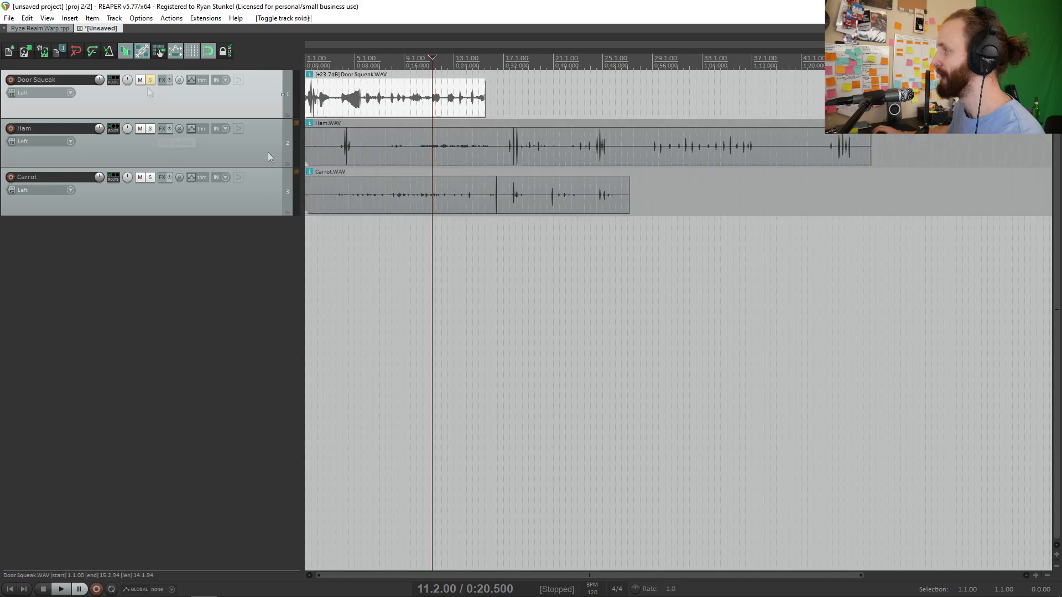
{"action": "left_click", "coordinate": [262, 106]}
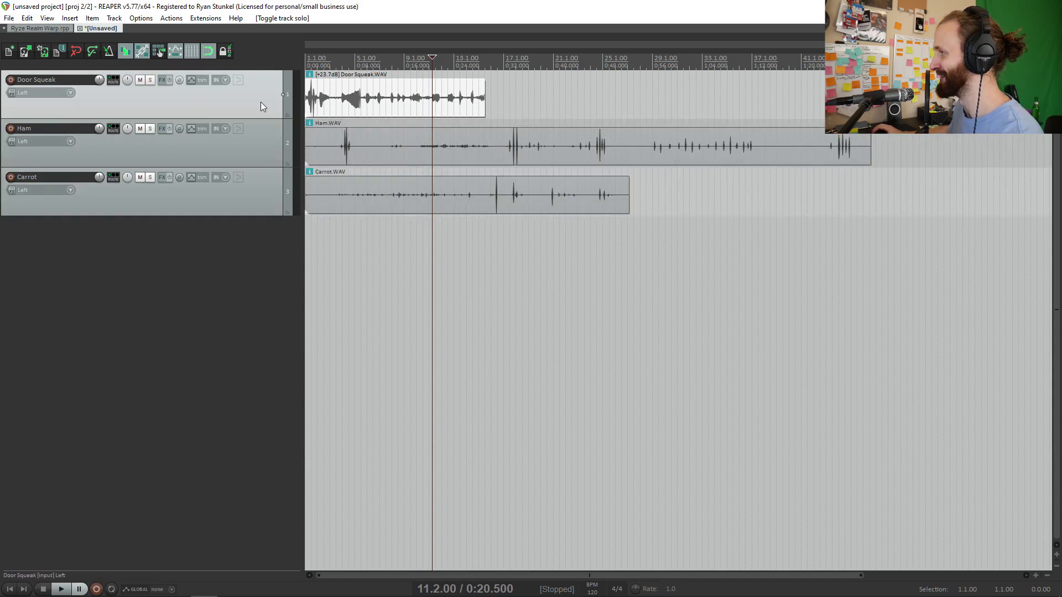
{"action": "left_click", "coordinate": [254, 151]}
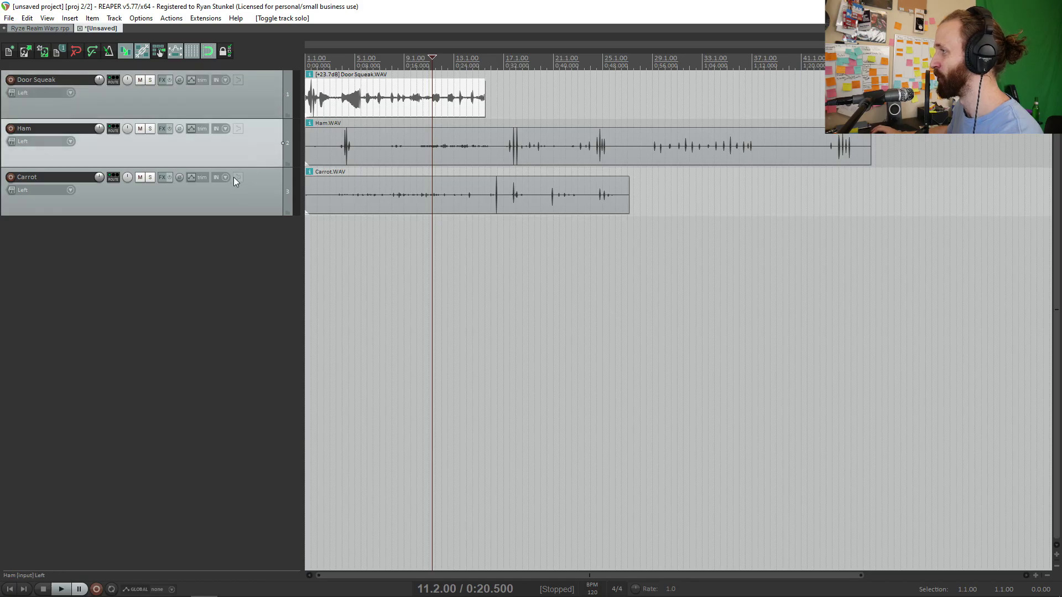
{"action": "left_click", "coordinate": [275, 190]}
{"action": "left_click", "coordinate": [255, 137]}
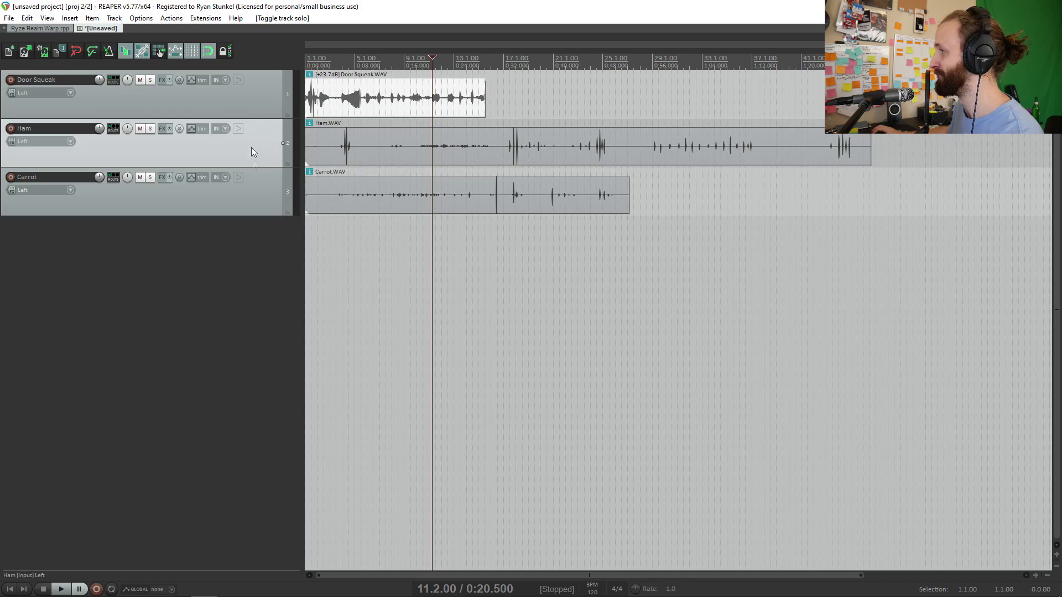
Add new tracks below Carrot named Damage, Dash, Attack and Jump.
{"action": "double_click", "coordinate": [246, 235]}
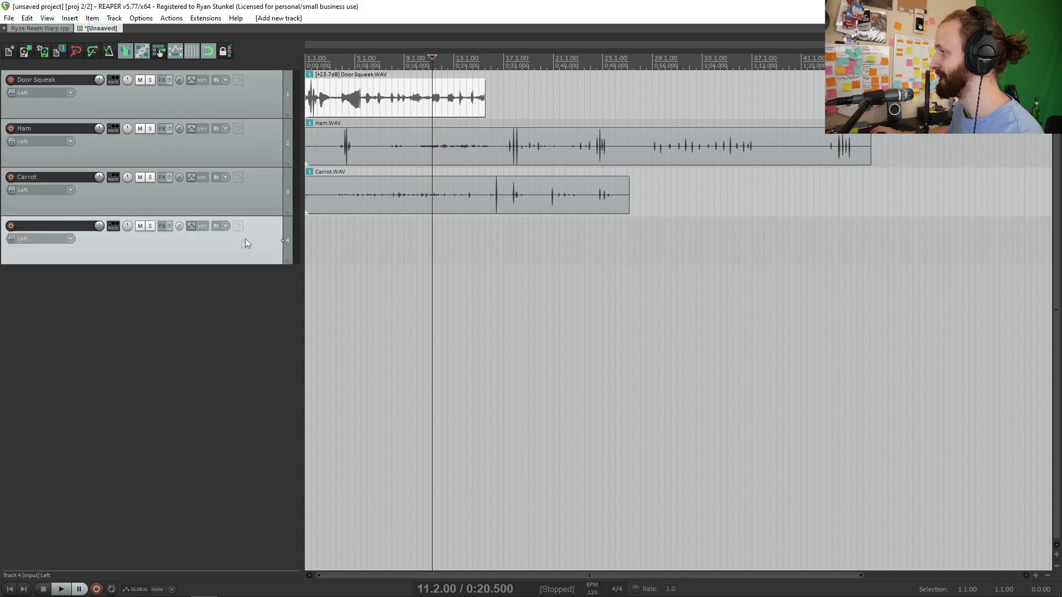
{"action": "double_click", "coordinate": [80, 230]}
{"action": "type", "text": "Damage"}
{"action": "key", "text": "Return"}
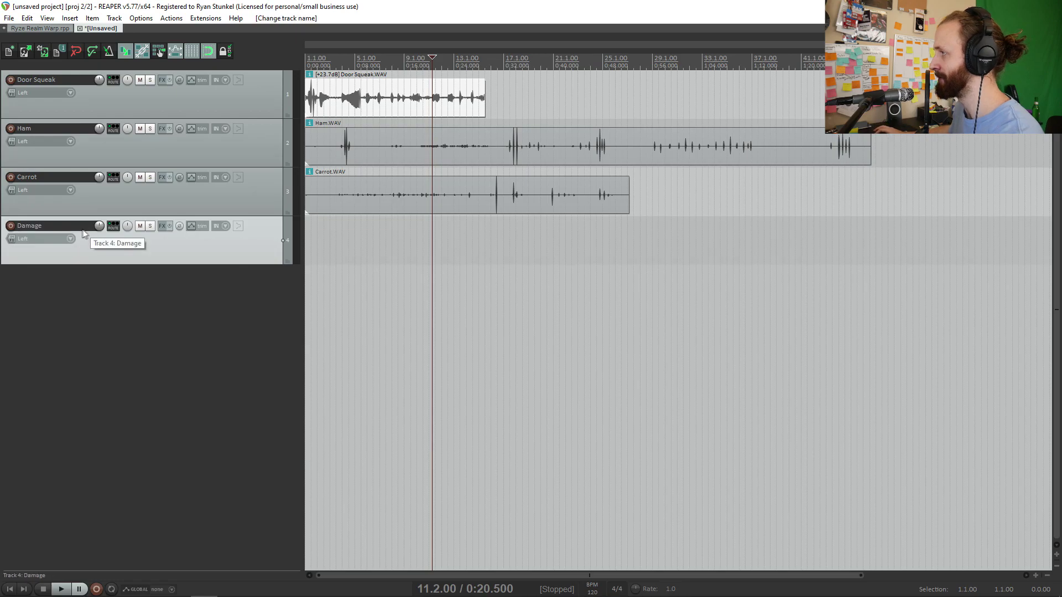
{"action": "left_click", "coordinate": [143, 337]}
{"action": "double_click", "coordinate": [143, 341]}
{"action": "double_click", "coordinate": [66, 274]}
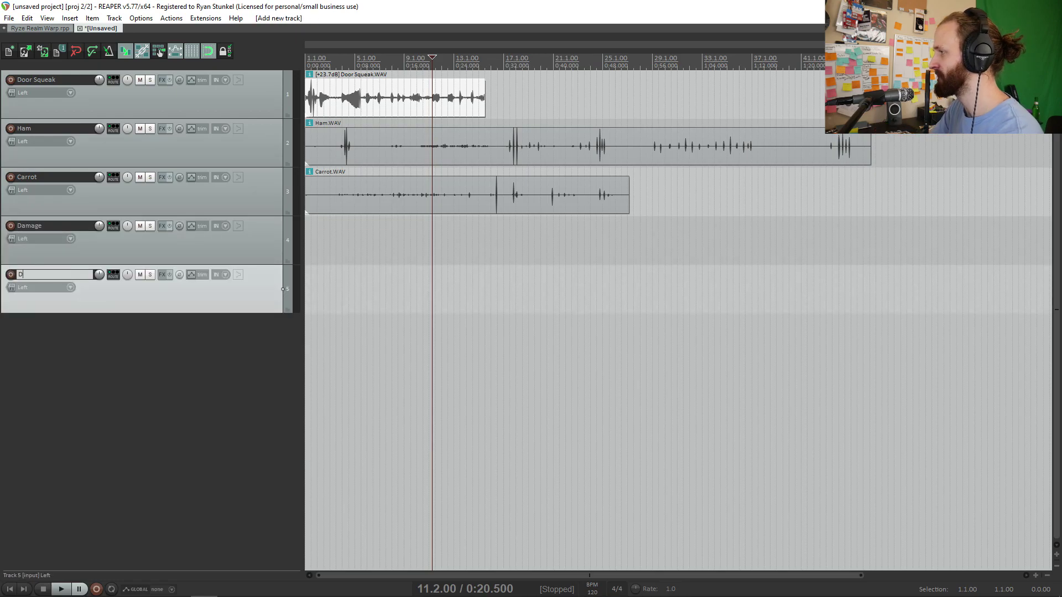
{"action": "double_click", "coordinate": [71, 371]}
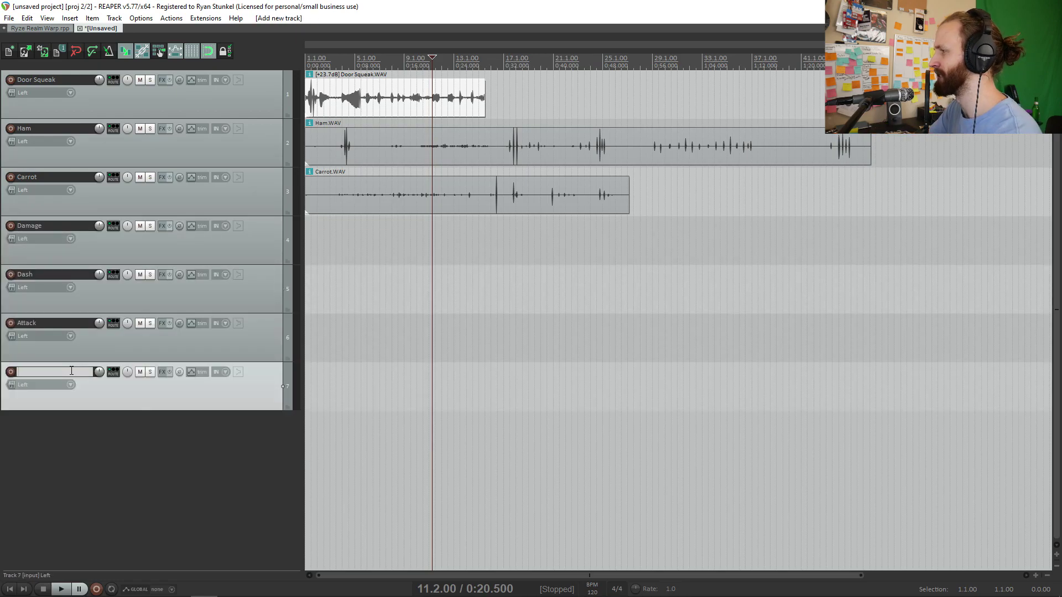
{"action": "type", "text": "Jump"}
{"action": "key", "text": "Return"}
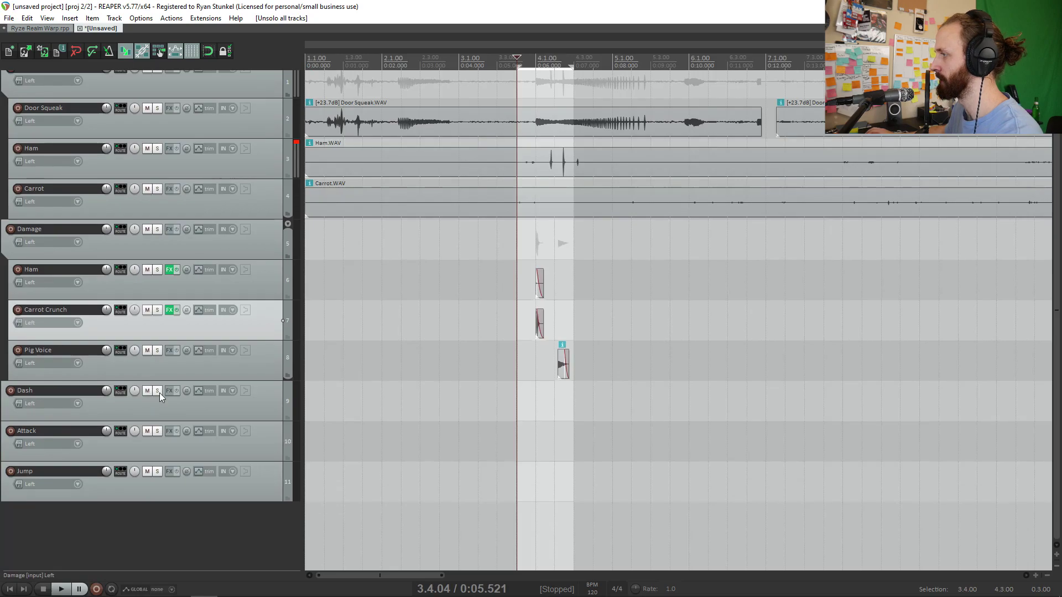
Add a new empty track and nest it inside the Dash folder.
{"action": "left_click", "coordinate": [157, 391]}
{"action": "double_click", "coordinate": [235, 405]}
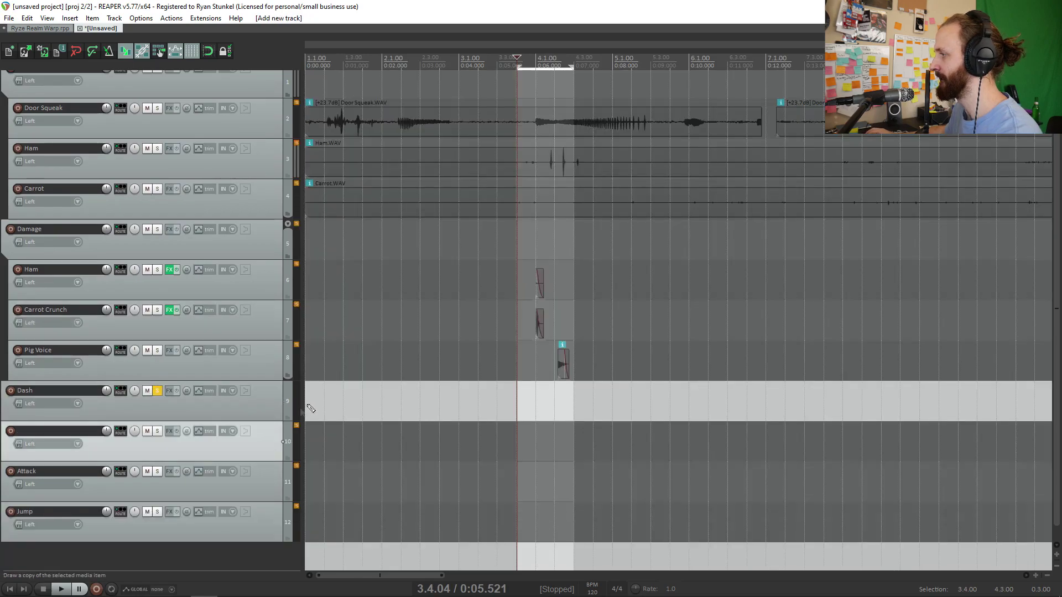
{"action": "left_click_drag", "start_coordinate": [240, 413], "coordinate": [243, 403]}
{"action": "scroll", "coordinate": [201, 224], "scroll_direction": "up", "scroll_amount": 1}
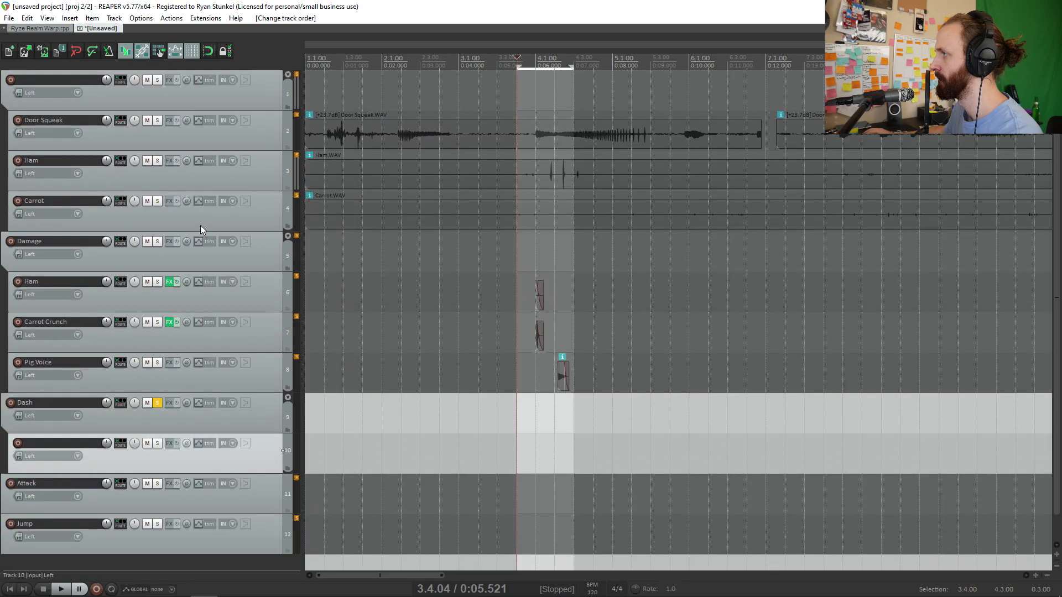
Audition the soloed Door Squeak track and move its second piece onto the Dash track.
{"action": "left_click", "coordinate": [157, 120]}
{"action": "left_click", "coordinate": [434, 139]}
{"action": "key", "text": "space"}
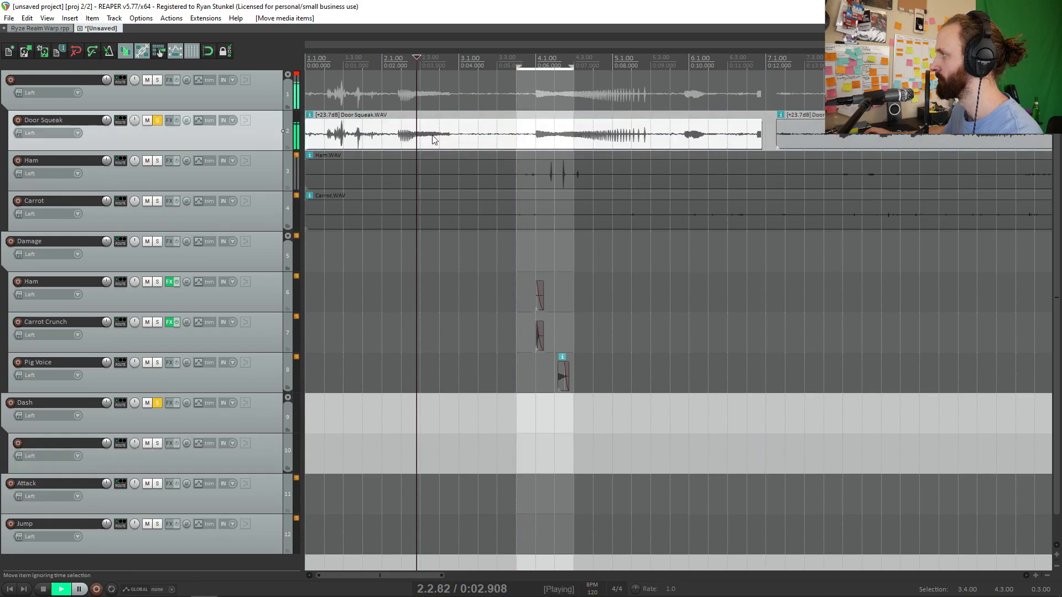
{"action": "left_click", "coordinate": [861, 142]}
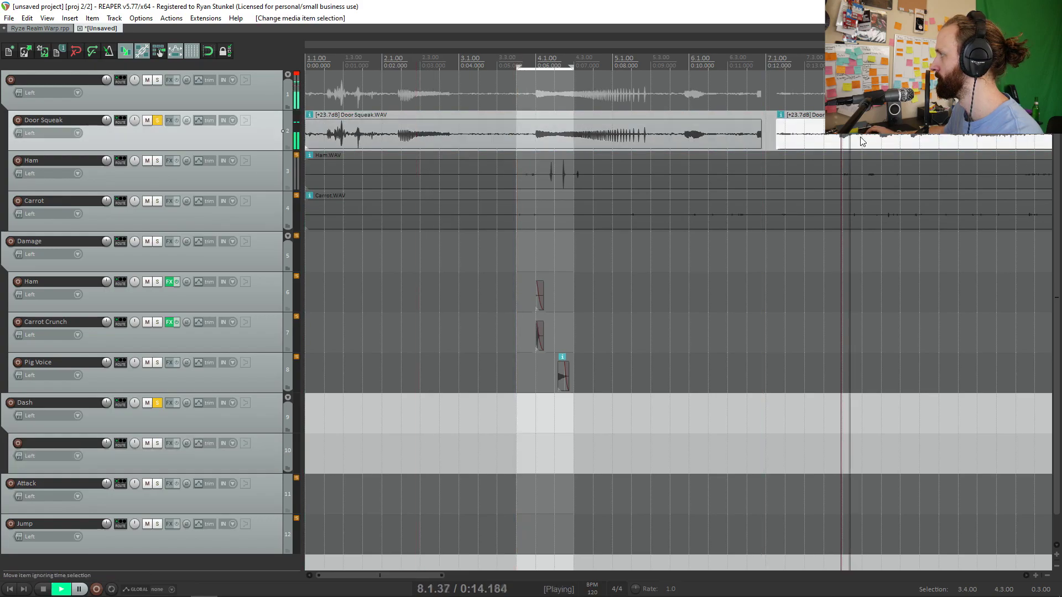
{"action": "left_click_drag", "start_coordinate": [862, 142], "coordinate": [475, 423]}
{"action": "key", "text": "space"}
{"action": "scroll", "coordinate": [533, 410], "scroll_direction": "up", "scroll_amount": 4}
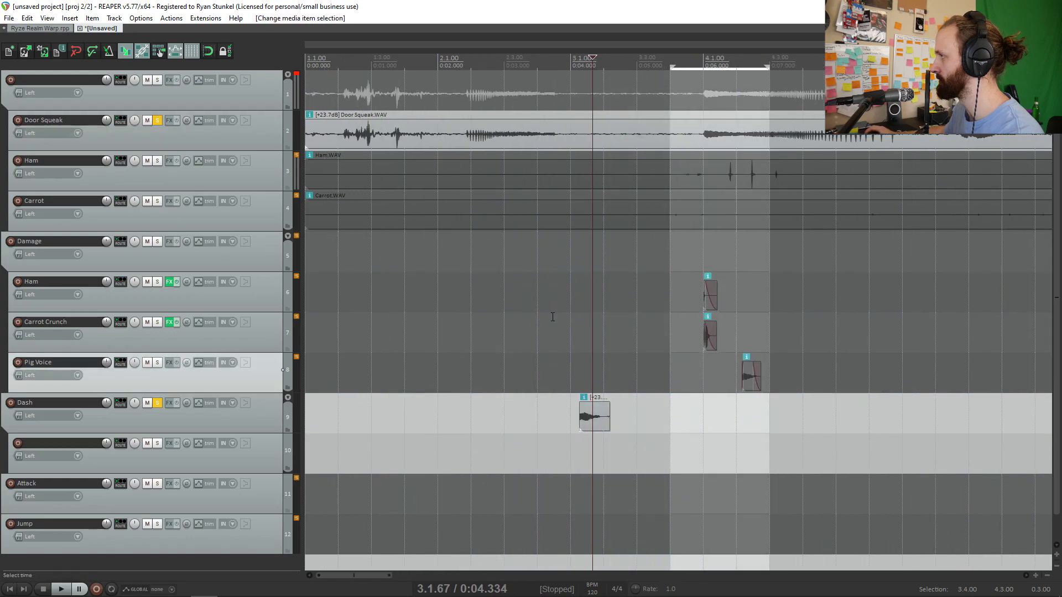
{"action": "scroll", "coordinate": [436, 223], "scroll_direction": "down", "scroll_amount": 4}
Move a piece of the soloed Carrot recording onto the new Dash sub-track, then unsolo.
{"action": "left_click", "coordinate": [157, 120]}
{"action": "left_click", "coordinate": [157, 201]}
{"action": "left_click_drag", "start_coordinate": [702, 212], "coordinate": [444, 457]}
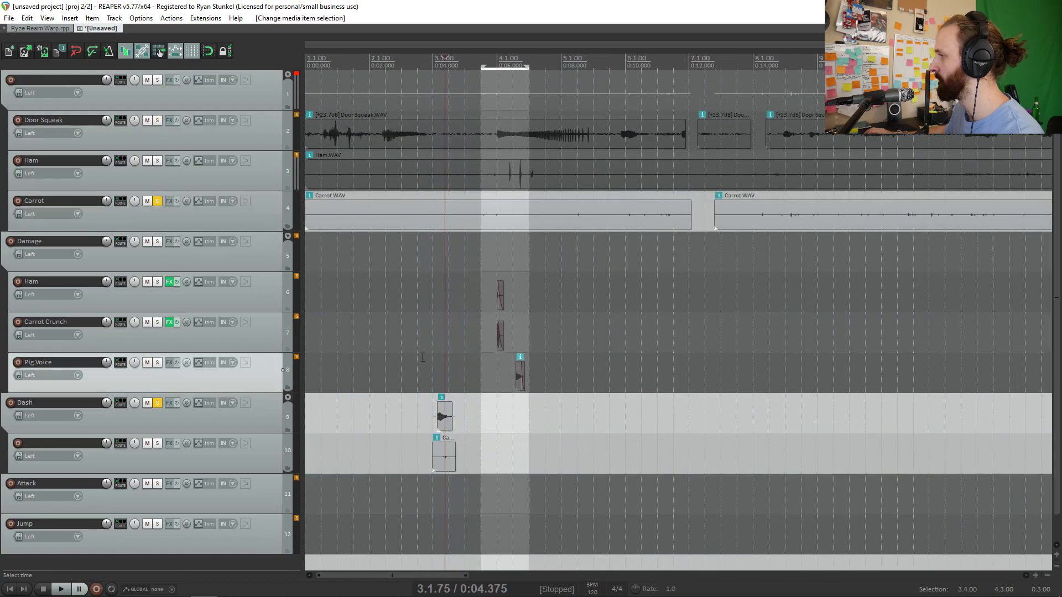
{"action": "scroll", "coordinate": [423, 357], "scroll_direction": "up", "scroll_amount": 4}
{"action": "left_click", "coordinate": [157, 201]}
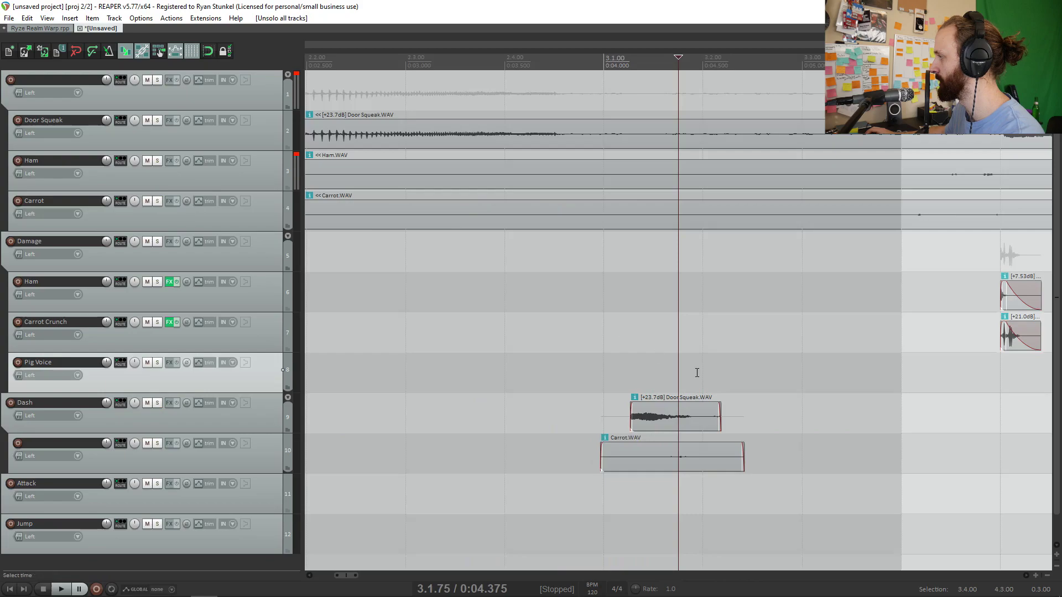
{"action": "scroll", "coordinate": [696, 373], "scroll_direction": "up", "scroll_amount": 3}
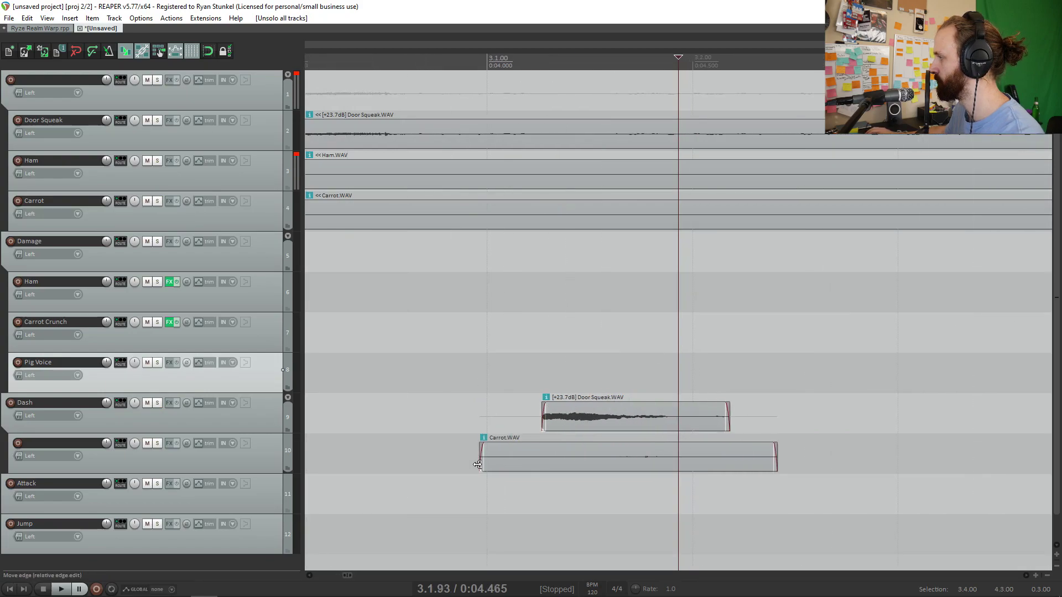
Trim the Carrot piece's start, normalize it to +28.2 dB, and audition the Dash folder.
{"action": "left_click_drag", "start_coordinate": [477, 465], "coordinate": [579, 464]}
{"action": "left_click", "coordinate": [629, 459]}
{"action": "key", "text": "ctrl+shift+n"}
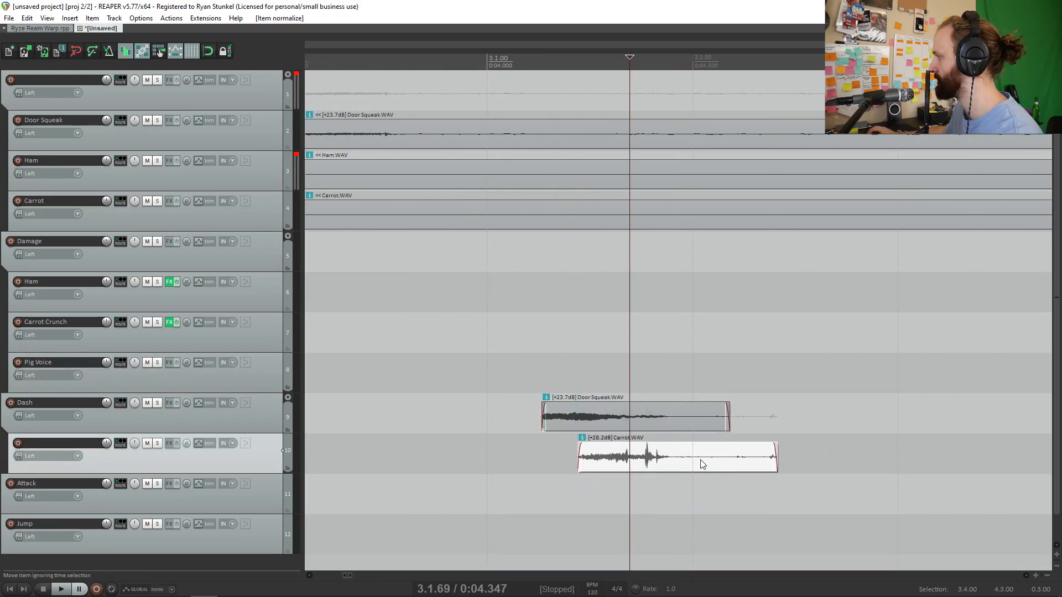
{"action": "left_click", "coordinate": [445, 447]}
{"action": "key", "text": "space"}
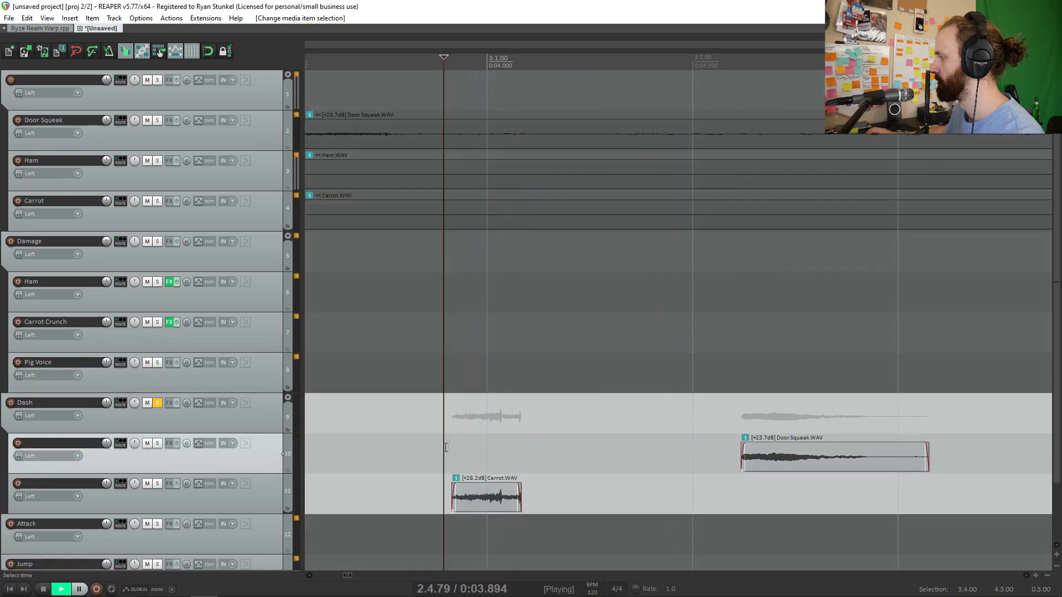
Add the ReaPitch pitch shifter to the Carrot piece's track 11.
{"action": "key", "text": "space"}
{"action": "scroll", "coordinate": [189, 432], "scroll_direction": "down", "scroll_amount": 2}
{"action": "left_click", "coordinate": [171, 424]}
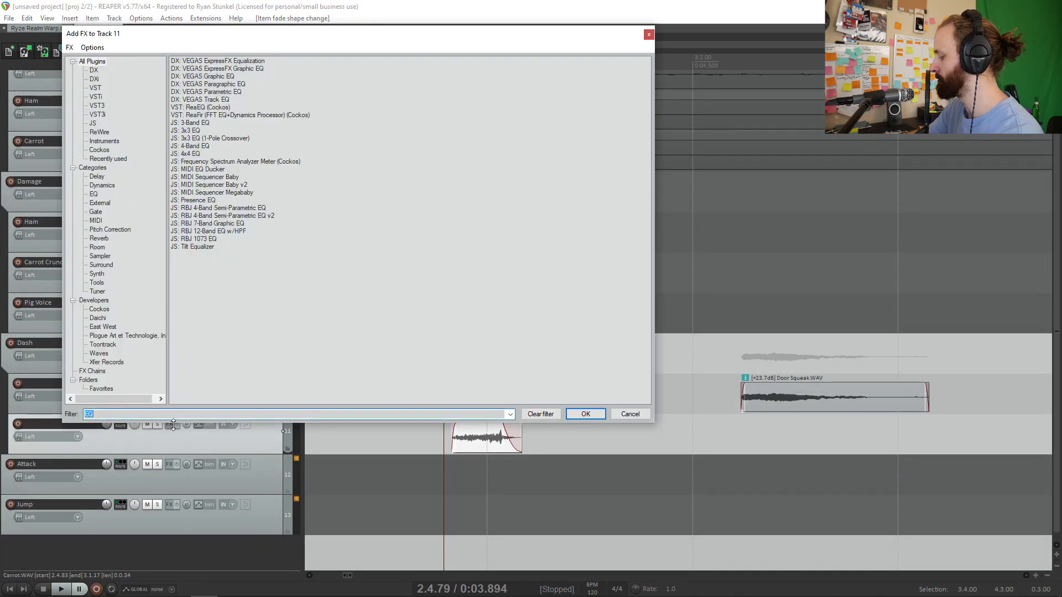
{"action": "type", "text": "pitc"}
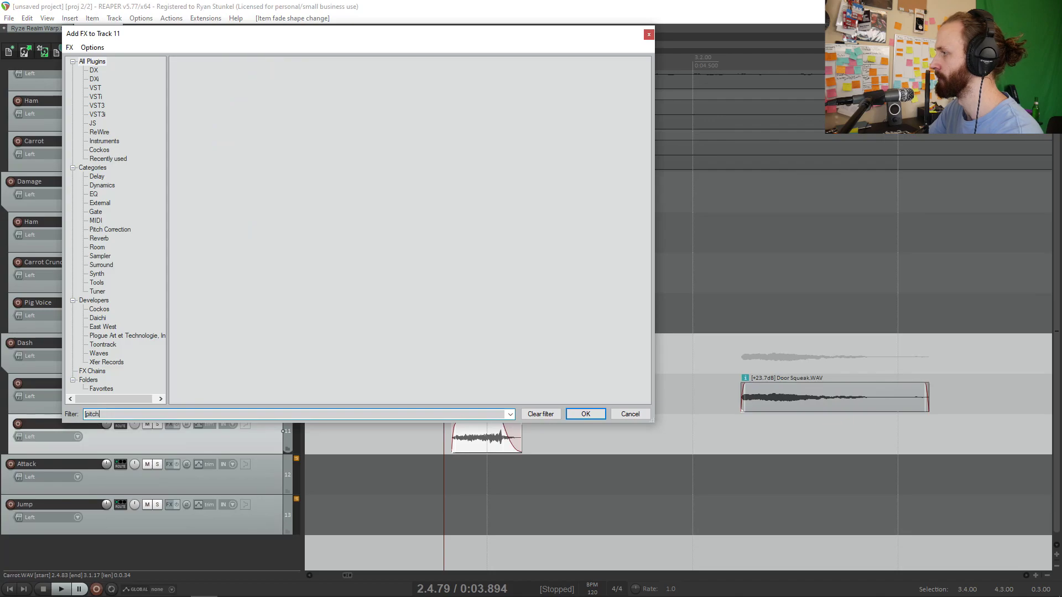
{"action": "type", "text": "h"}
{"action": "key", "text": "Return"}
Show ReaPitch's Shift (full range) envelope and add a point at the Carrot piece's start.
{"action": "left_click", "coordinate": [201, 52]}
{"action": "mouse_move", "coordinate": [269, 86]}
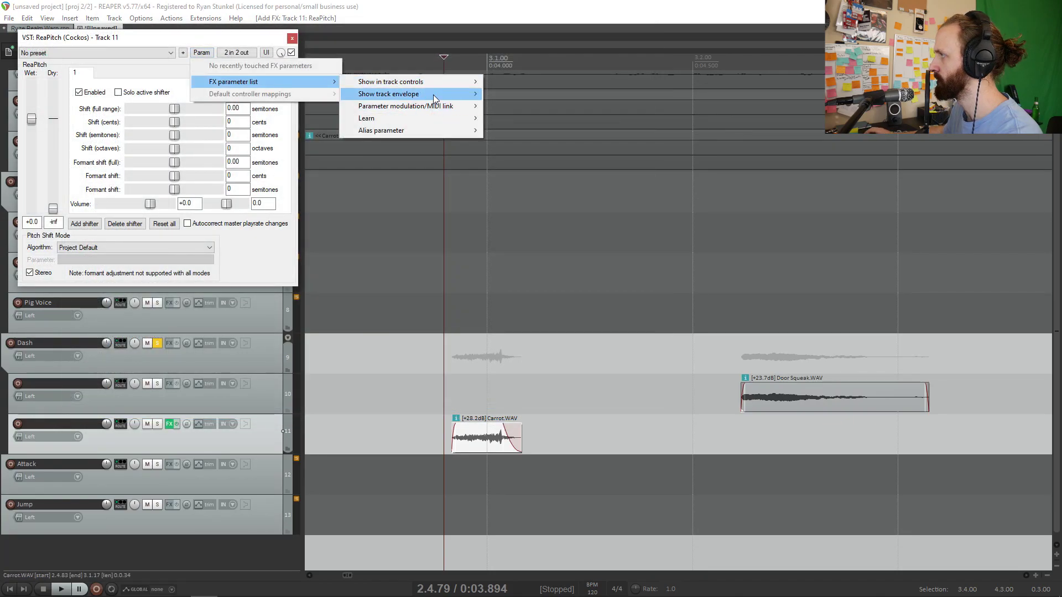
{"action": "mouse_move", "coordinate": [433, 95]}
{"action": "left_click", "coordinate": [514, 94]}
{"action": "left_click", "coordinate": [521, 467]}
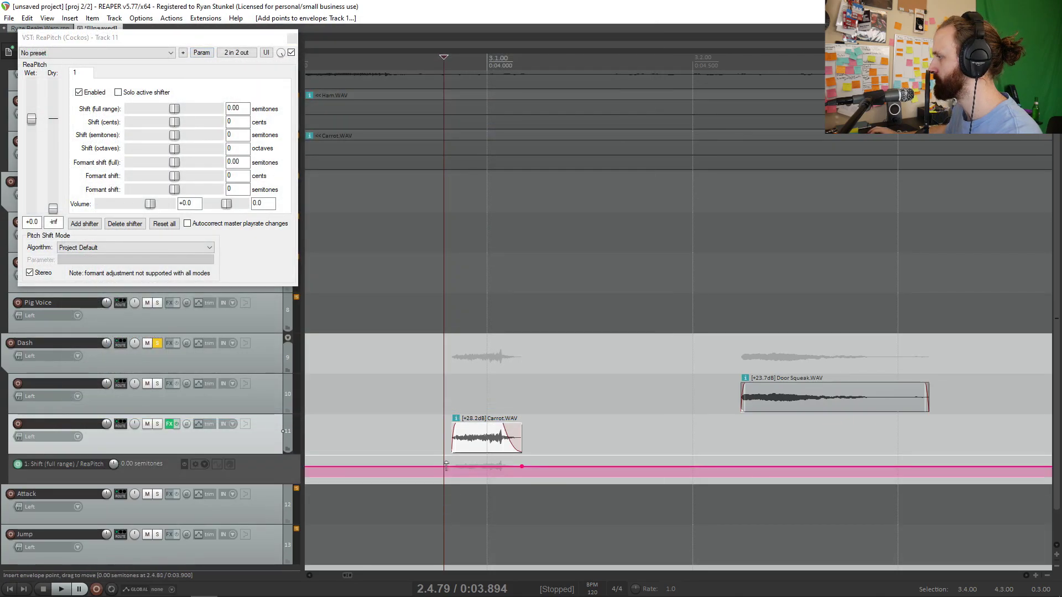
{"action": "left_click_drag", "start_coordinate": [446, 466], "coordinate": [451, 470]}
Curve the pitch envelope up from −7.77 to about 10.32 semitones and audition the sweep.
{"action": "key", "text": "space"}
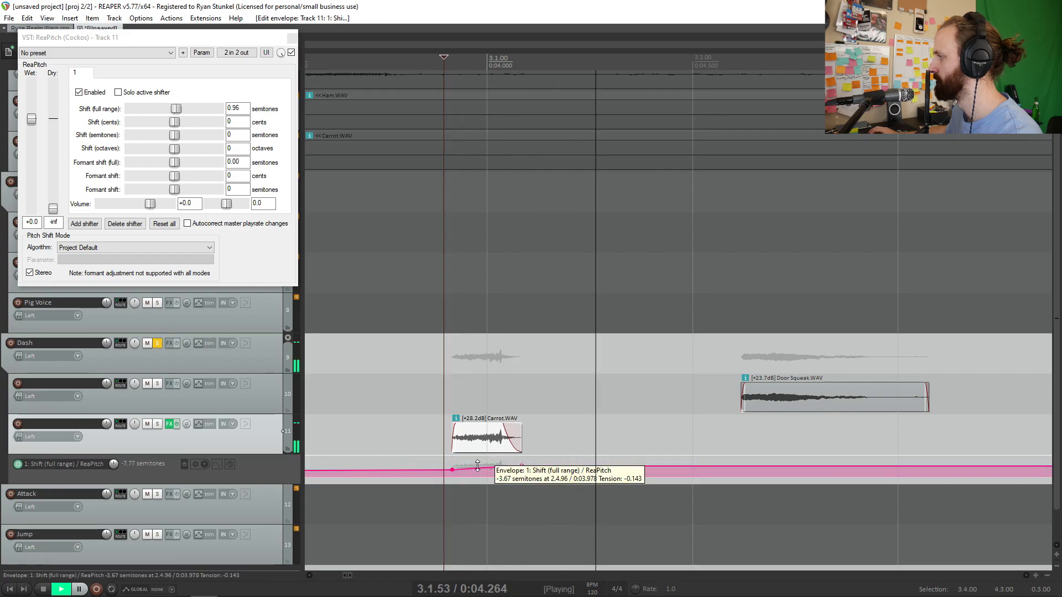
{"action": "key", "text": "space"}
{"action": "mouse_move", "coordinate": [478, 466]}
{"action": "left_mouse_down"}
{"action": "mouse_move", "coordinate": [468, 470]}
{"action": "mouse_move", "coordinate": [495, 474]}
{"action": "left_mouse_up"}
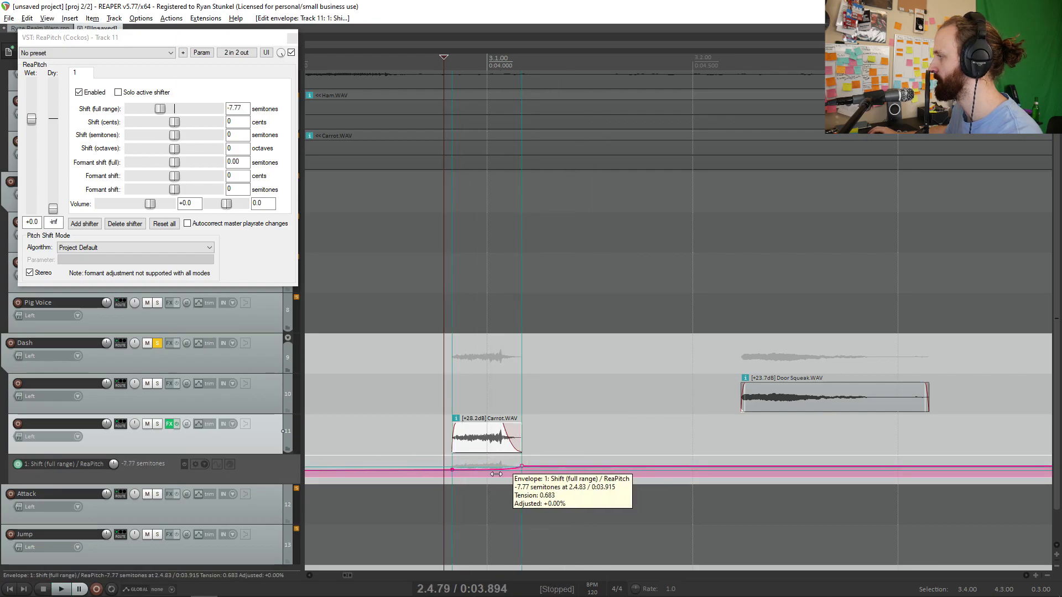
{"action": "left_click", "coordinate": [507, 442]}
{"action": "scroll", "coordinate": [508, 442], "scroll_direction": "up", "scroll_amount": 4}
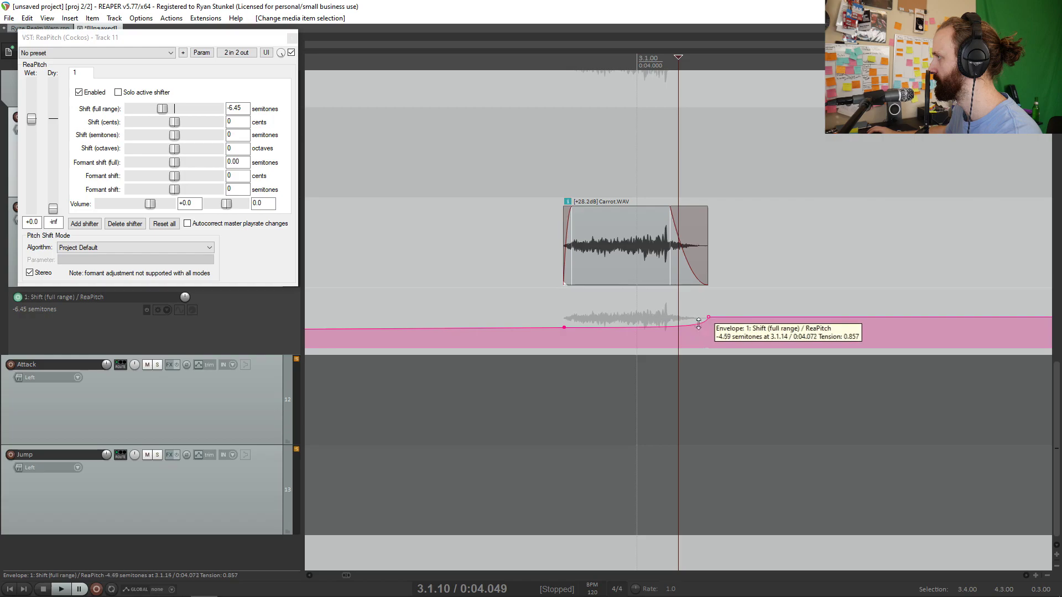
{"action": "key", "text": "space"}
{"action": "left_click_drag", "start_coordinate": [708, 317], "coordinate": [708, 305]}
{"action": "key", "text": "space"}
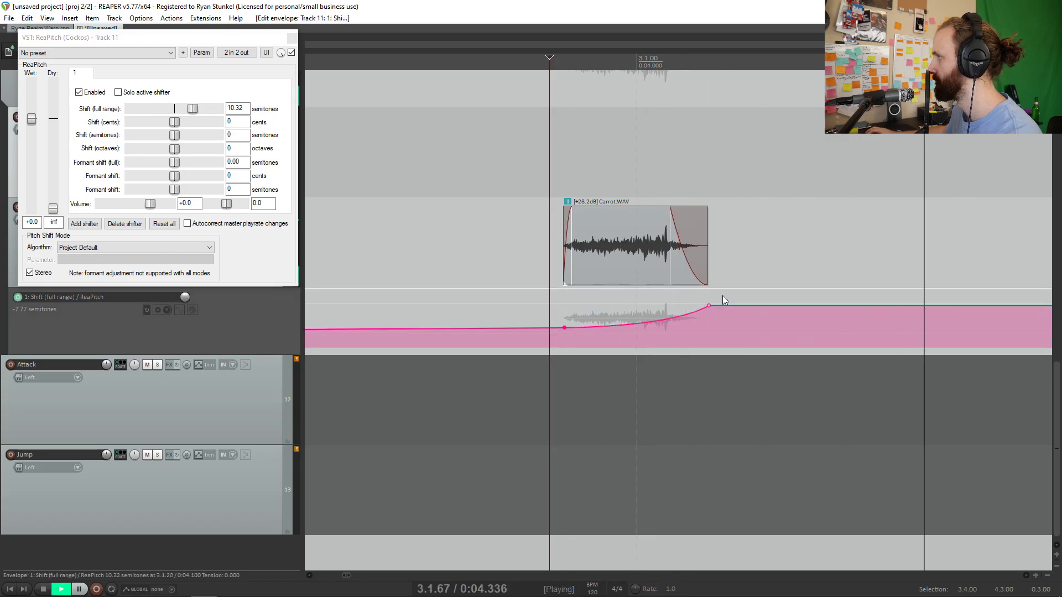
{"action": "left_click", "coordinate": [293, 38]}
{"action": "scroll", "coordinate": [779, 248], "scroll_direction": "down", "scroll_amount": 4}
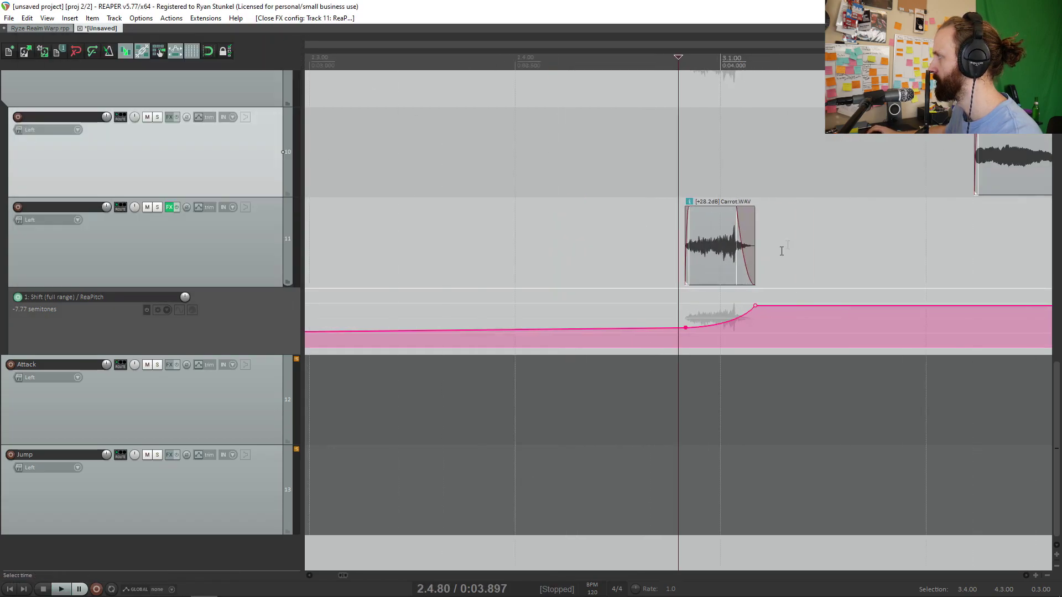
Place the Door Squeak item at the edit point and lengthen the Carrot item's fade-in.
{"action": "scroll", "coordinate": [822, 216], "scroll_direction": "down", "scroll_amount": 3}
{"action": "scroll", "coordinate": [795, 232], "scroll_direction": "down", "scroll_amount": 2}
{"action": "left_click_drag", "start_coordinate": [840, 245], "coordinate": [700, 250]}
{"action": "left_click", "coordinate": [694, 171]}
{"action": "scroll", "coordinate": [699, 232], "scroll_direction": "up", "scroll_amount": 4}
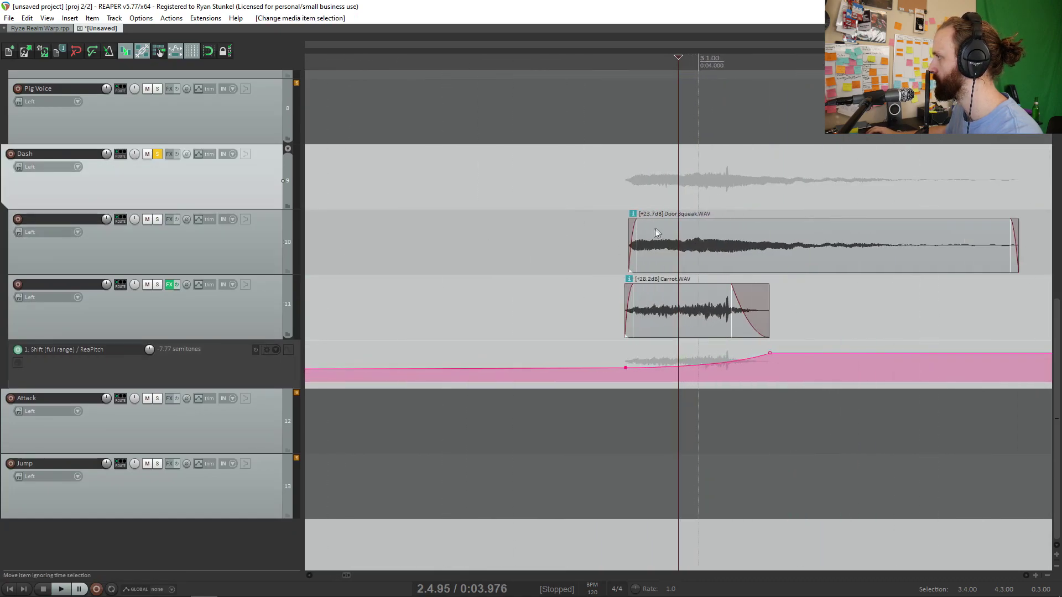
{"action": "left_click_drag", "start_coordinate": [654, 293], "coordinate": [654, 292]}
{"action": "key", "text": "space"}
{"action": "left_click_drag", "start_coordinate": [686, 260], "coordinate": [680, 260]}
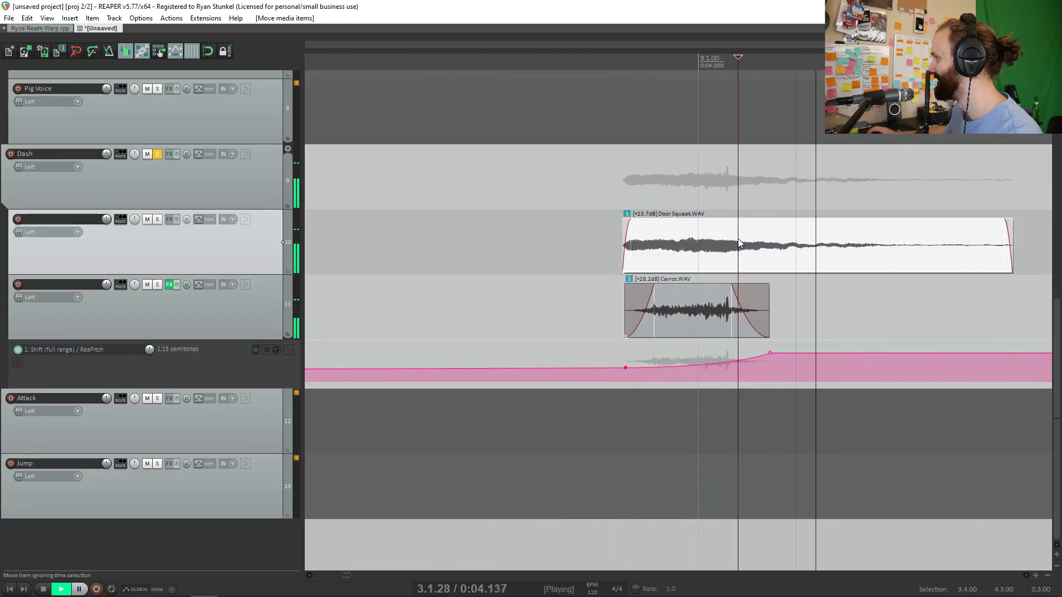
{"action": "key", "text": "space"}
Split off and delete the squeak's front piece, then move the remainder right.
{"action": "key", "text": "s"}
{"action": "left_click", "coordinate": [722, 252]}
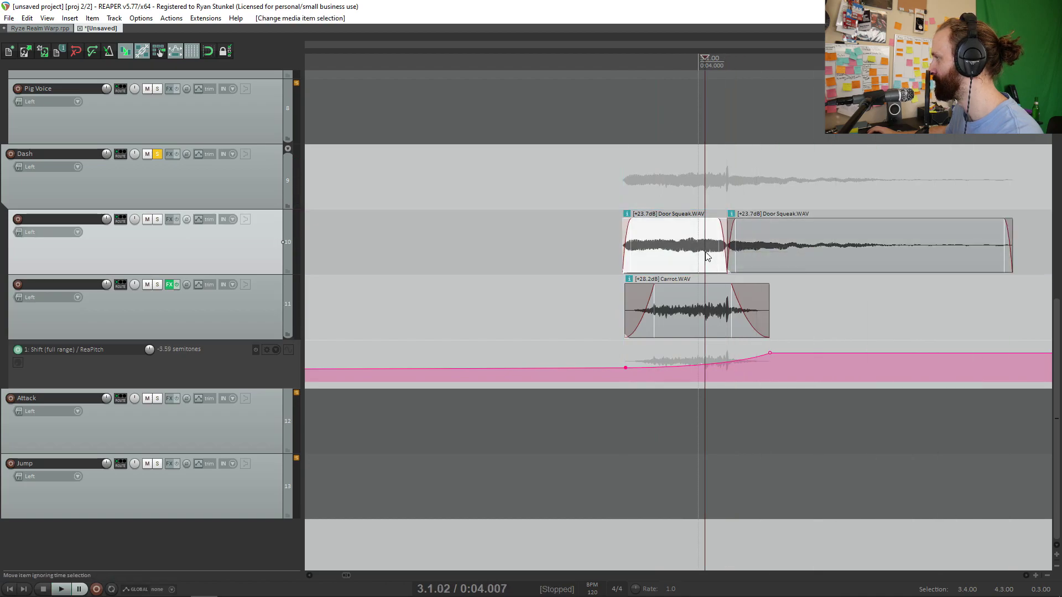
{"action": "key", "text": "Delete"}
{"action": "left_click", "coordinate": [791, 251]}
{"action": "left_click_drag", "start_coordinate": [796, 253], "coordinate": [870, 259]}
{"action": "scroll", "coordinate": [848, 249], "scroll_direction": "down", "scroll_amount": 1}
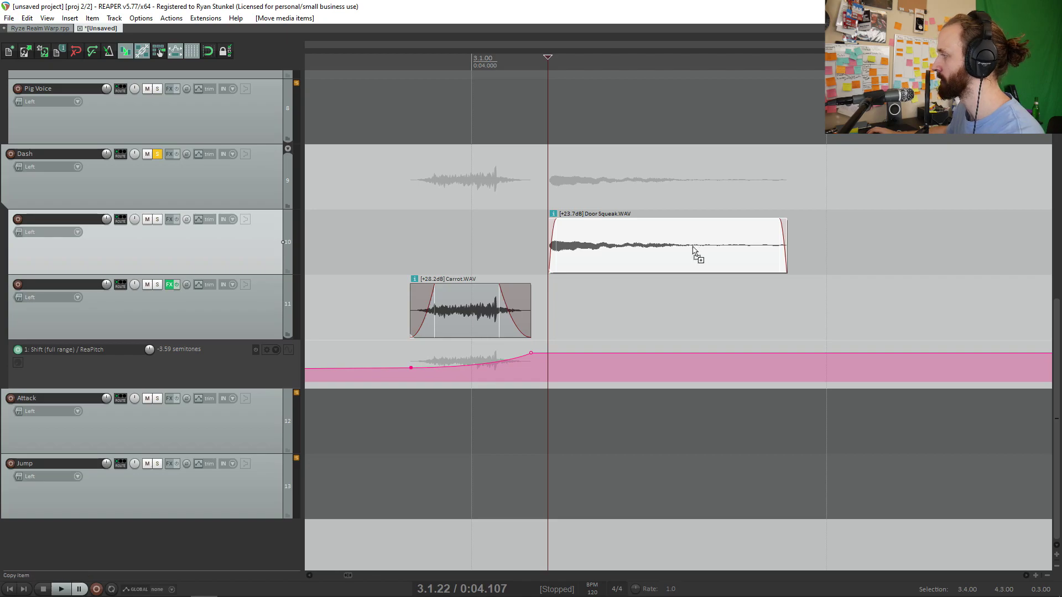
Reverse the squeak into a new take and trim it over the Carrot item.
{"action": "key", "text": "ctrl+alt+r"}
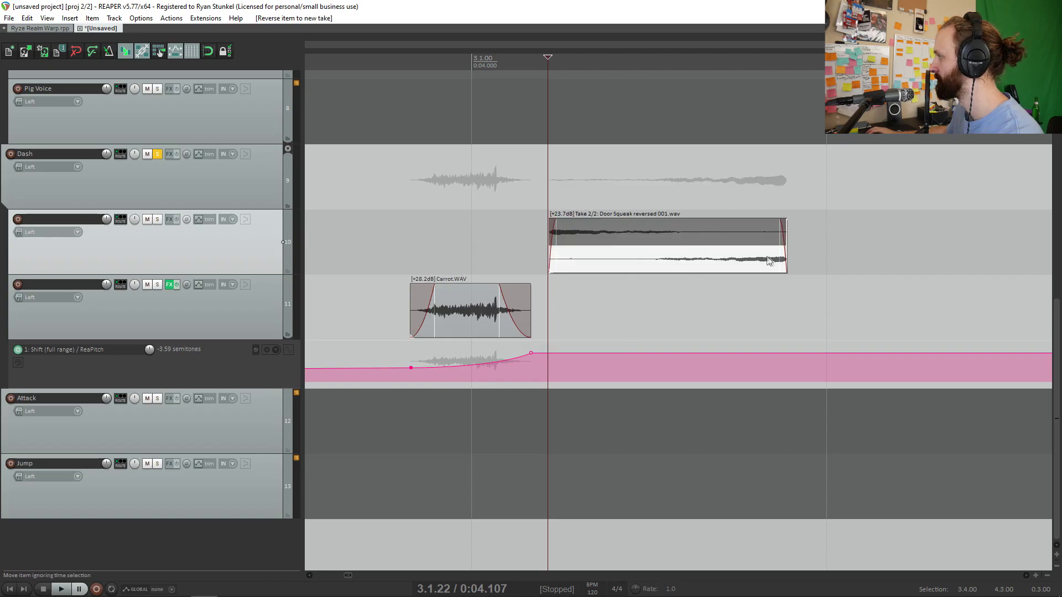
{"action": "left_click_drag", "start_coordinate": [769, 260], "coordinate": [513, 260]}
{"action": "left_click_drag", "start_coordinate": [307, 232], "coordinate": [413, 220]}
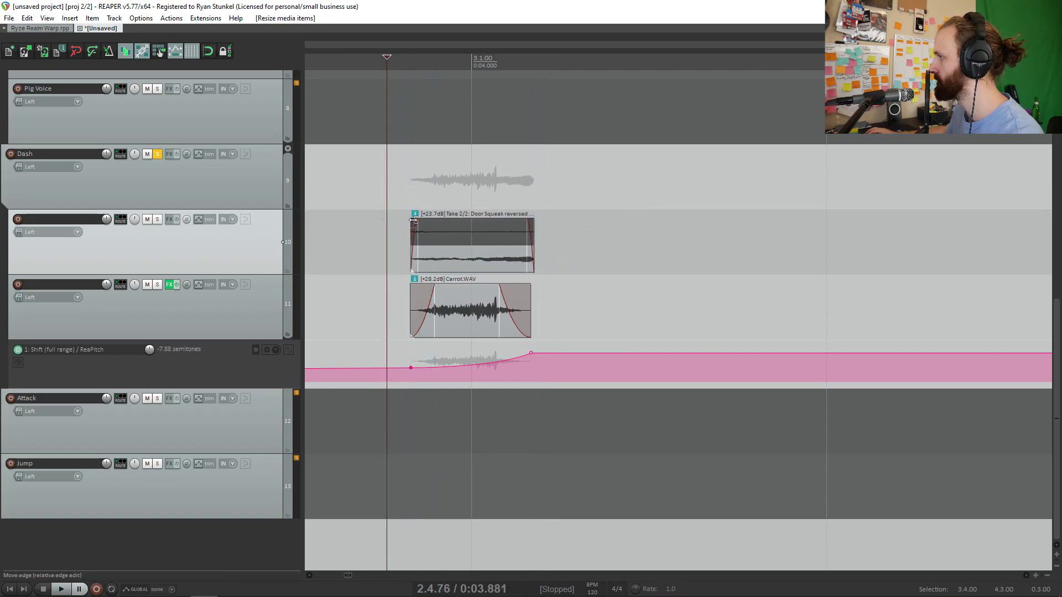
{"action": "left_click", "coordinate": [413, 220]}
Give the reversed squeak a fade-out and fade-in, then play the layered dash sound.
{"action": "left_click_drag", "start_coordinate": [533, 221], "coordinate": [504, 221]}
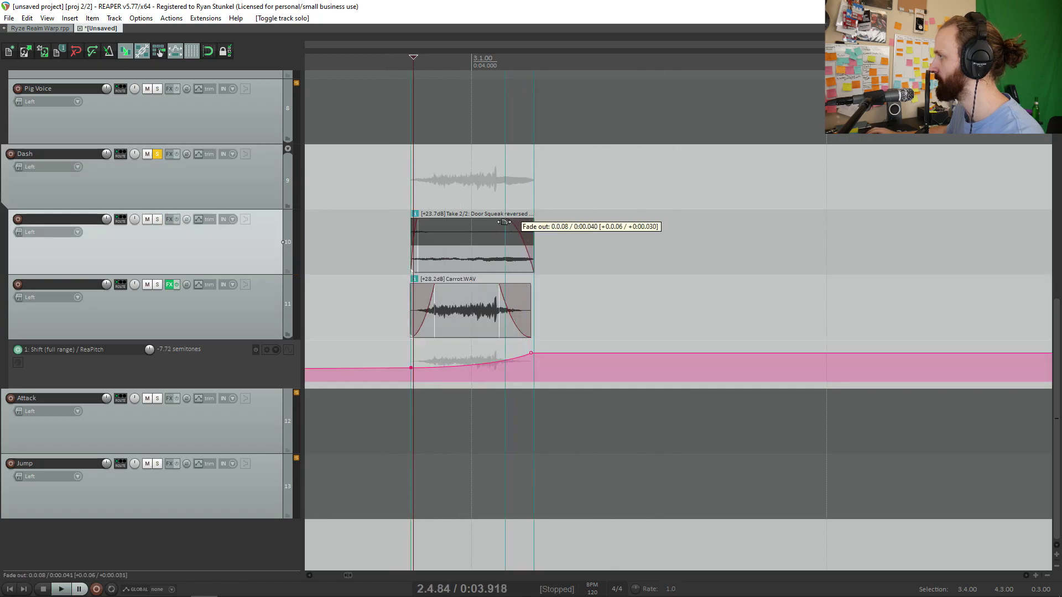
{"action": "right_click", "coordinate": [413, 224]}
{"action": "left_click", "coordinate": [514, 254]}
{"action": "left_click_drag", "start_coordinate": [423, 223], "coordinate": [442, 225]}
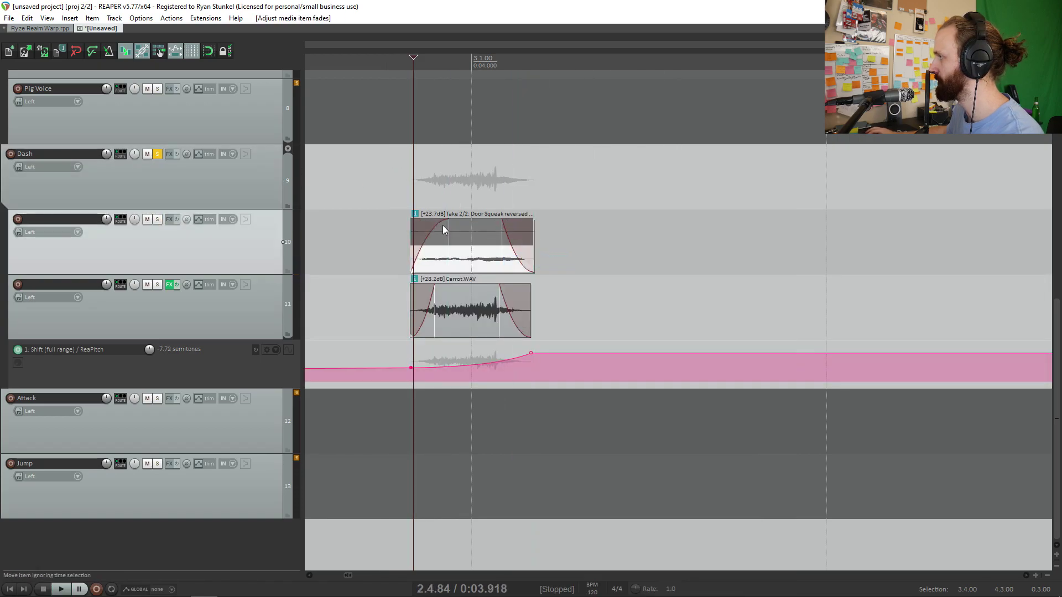
{"action": "right_click", "coordinate": [442, 225]}
{"action": "key", "text": "Escape"}
{"action": "left_click", "coordinate": [411, 172]}
{"action": "key", "text": "space"}
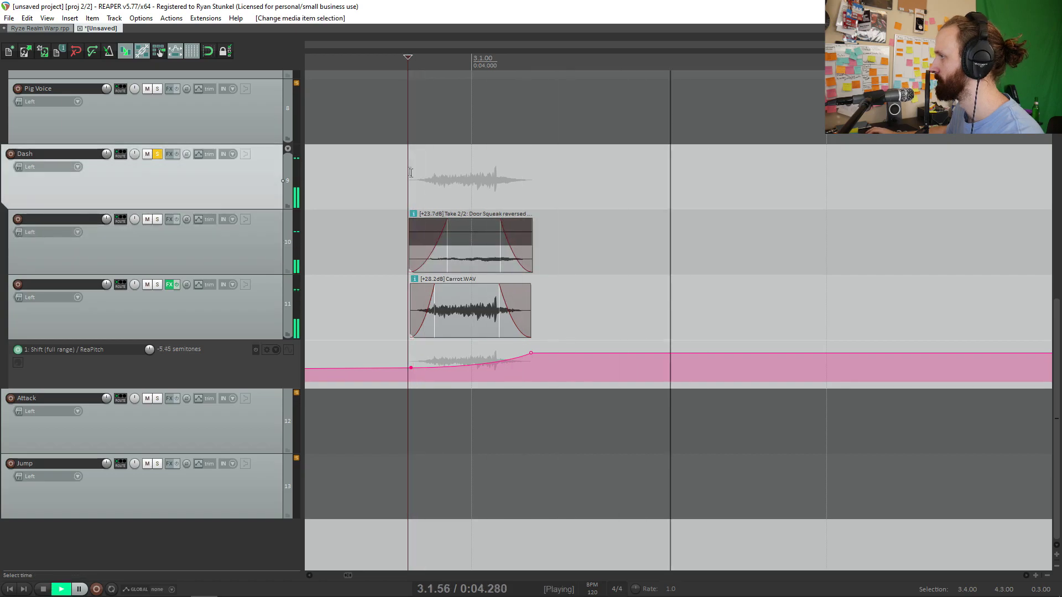
{"action": "key", "text": "space"}
Add ReaEQ to the soloed door-squeak track, boosting band 2 by 10.8 dB at 266.5 Hz.
{"action": "left_click", "coordinate": [157, 219]}
{"action": "left_click", "coordinate": [169, 219]}
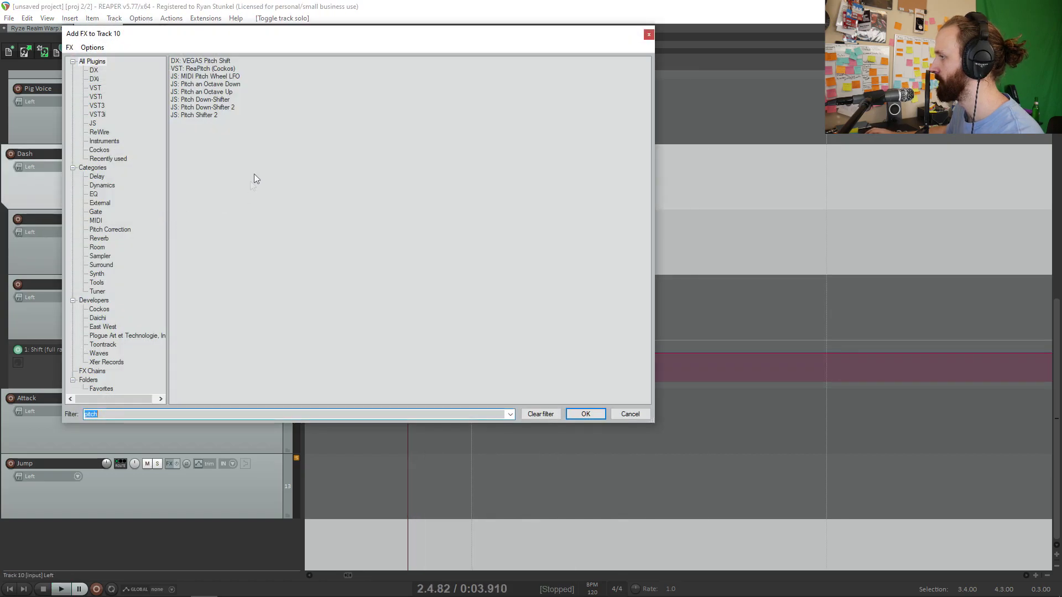
{"action": "type", "text": "EQ"}
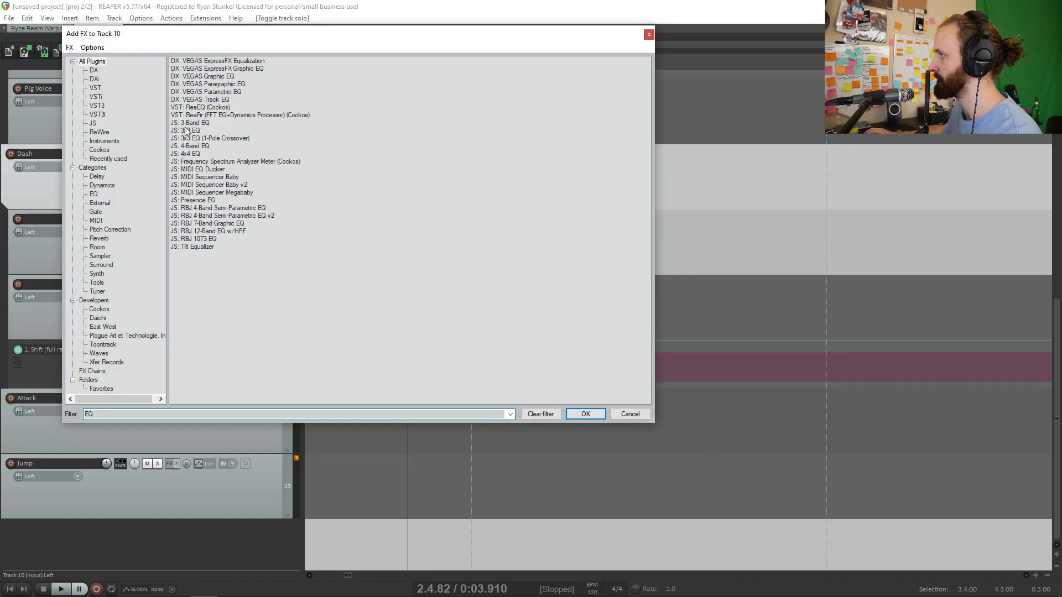
{"action": "double_click", "coordinate": [210, 108]}
{"action": "key", "text": "space"}
{"action": "left_click_drag", "start_coordinate": [95, 103], "coordinate": [61, 83]}
{"action": "left_click", "coordinate": [303, 38]}
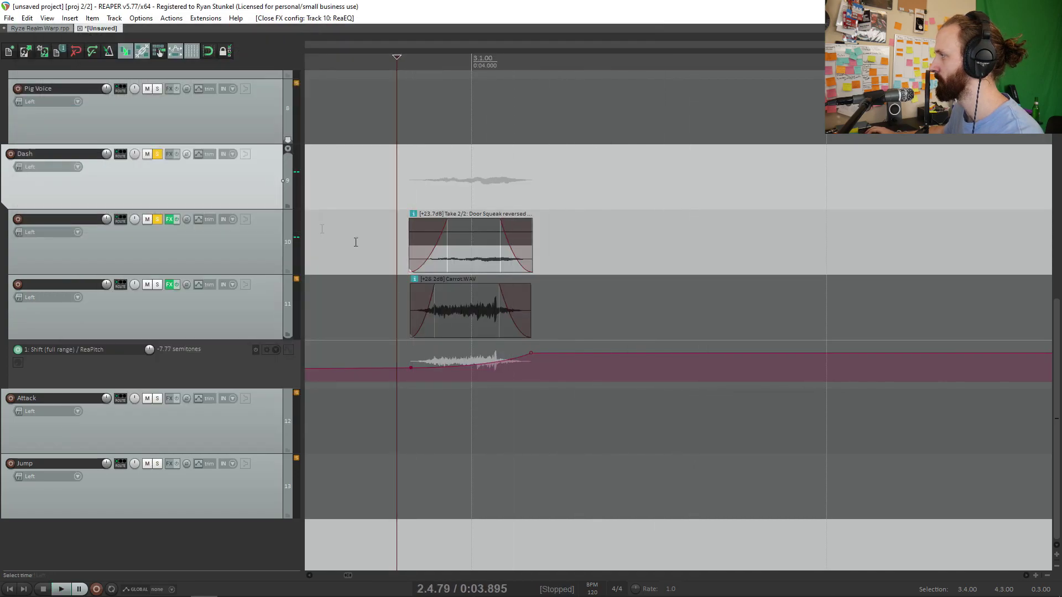
Widen the squeak's fade-out, unsolo, and copy the Carrot item with its pitch points rightward.
{"action": "left_click_drag", "start_coordinate": [510, 237], "coordinate": [495, 238]}
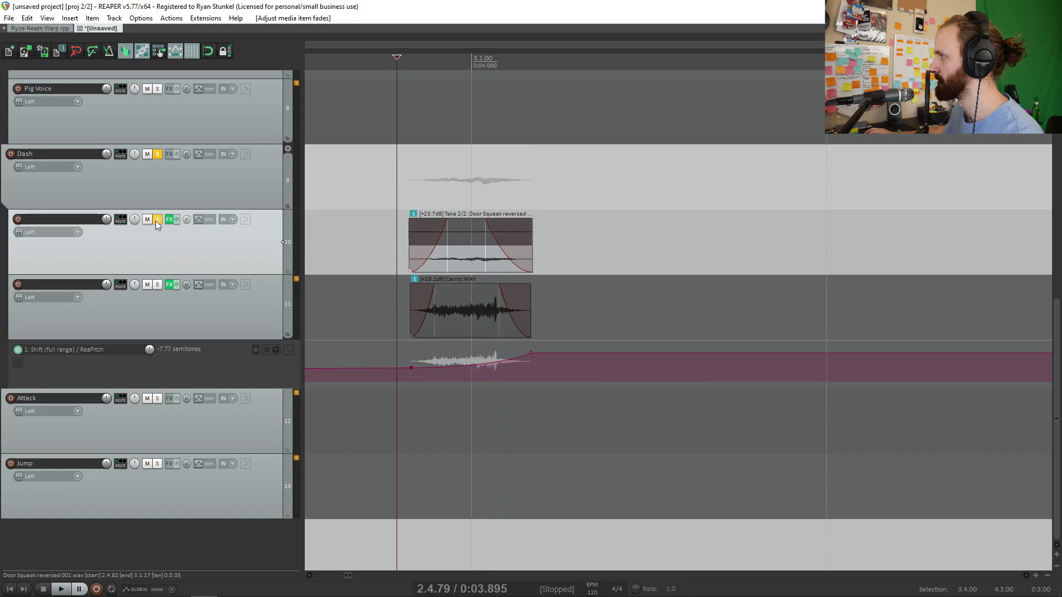
{"action": "left_click", "coordinate": [157, 219]}
{"action": "scroll", "coordinate": [590, 261], "scroll_direction": "down", "scroll_amount": 5}
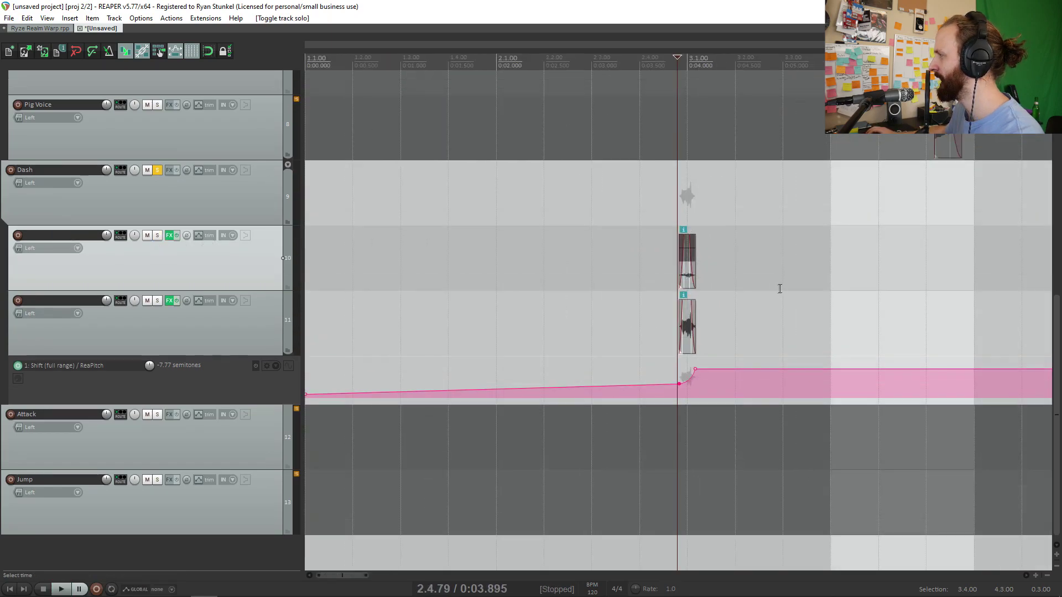
{"action": "scroll", "coordinate": [779, 288], "scroll_direction": "up", "scroll_amount": 5}
{"action": "left_click_drag", "start_coordinate": [486, 320], "coordinate": [592, 296]}
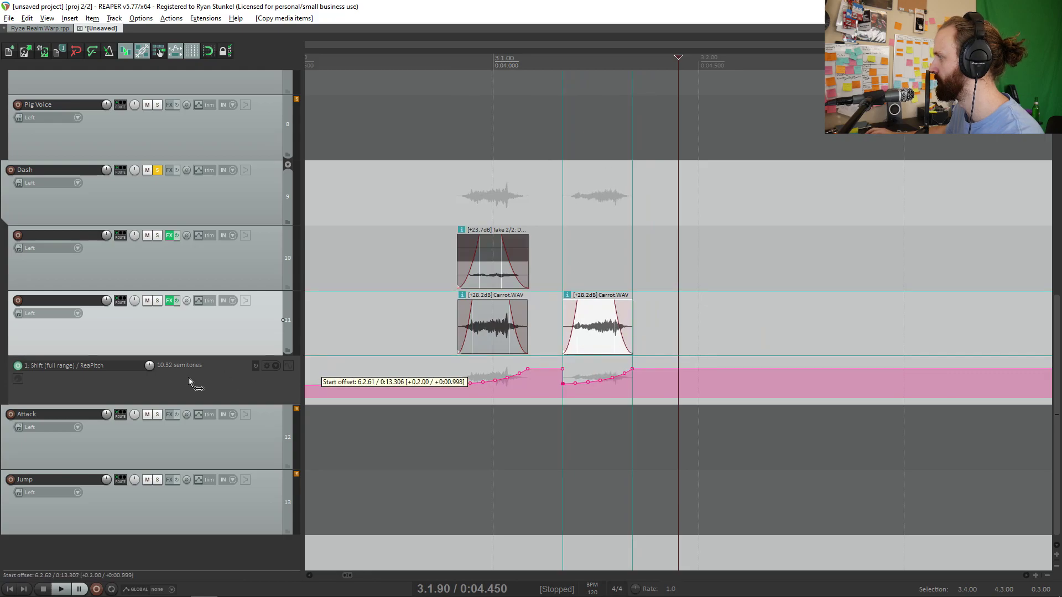
Delete the reversed door-squeak item and slip-edit the audio inside the Carrot copy.
{"action": "left_click", "coordinate": [561, 258]}
{"action": "key", "text": "space"}
{"action": "key", "text": "space"}
{"action": "key", "text": "Delete"}
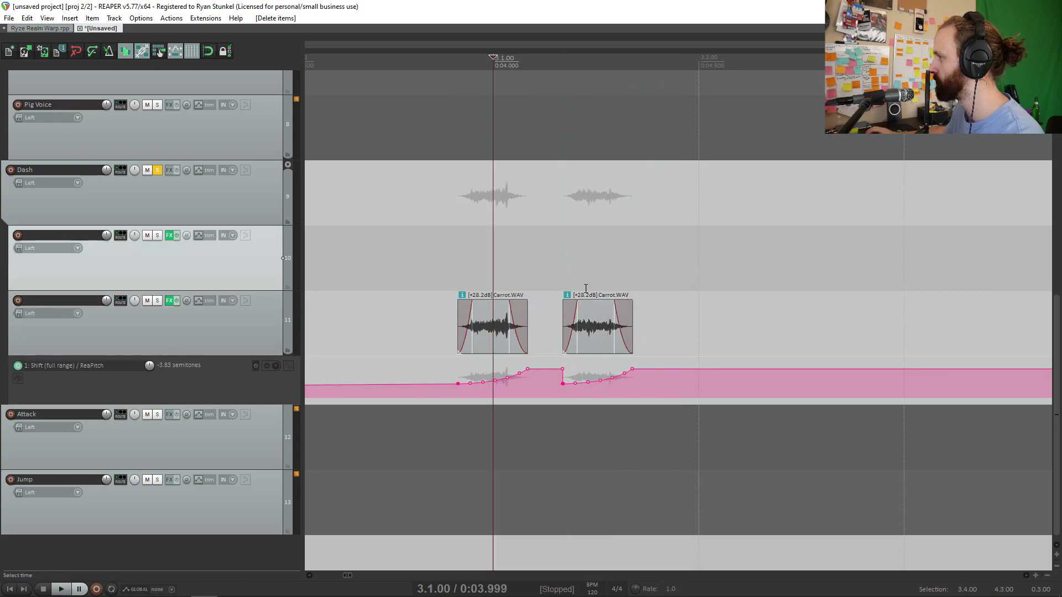
{"action": "scroll", "coordinate": [575, 265], "scroll_direction": "down", "scroll_amount": 2}
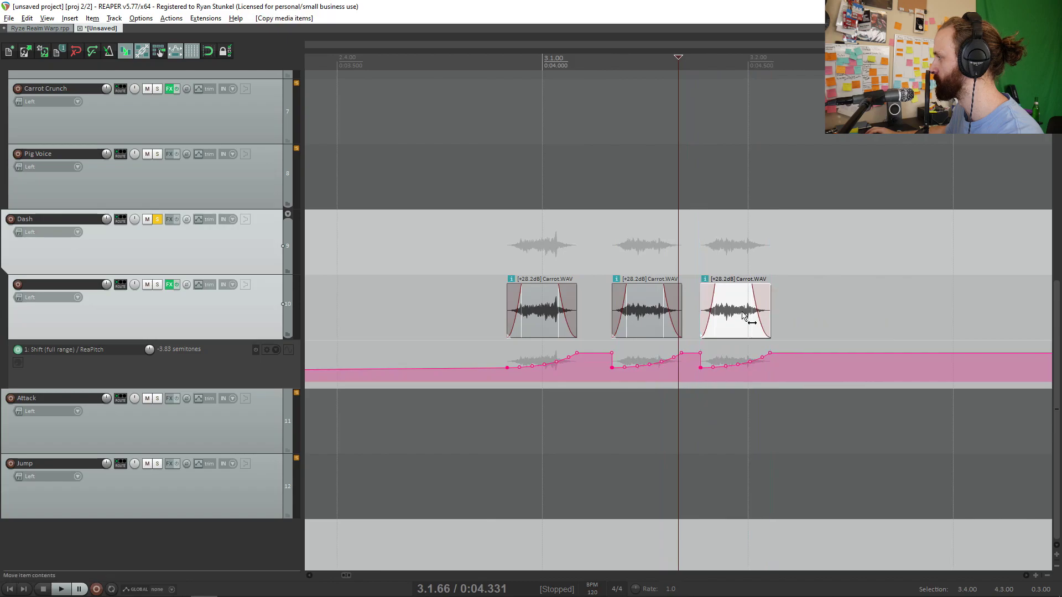
{"action": "left_click_drag", "start_coordinate": [724, 326], "coordinate": [330, 390]}
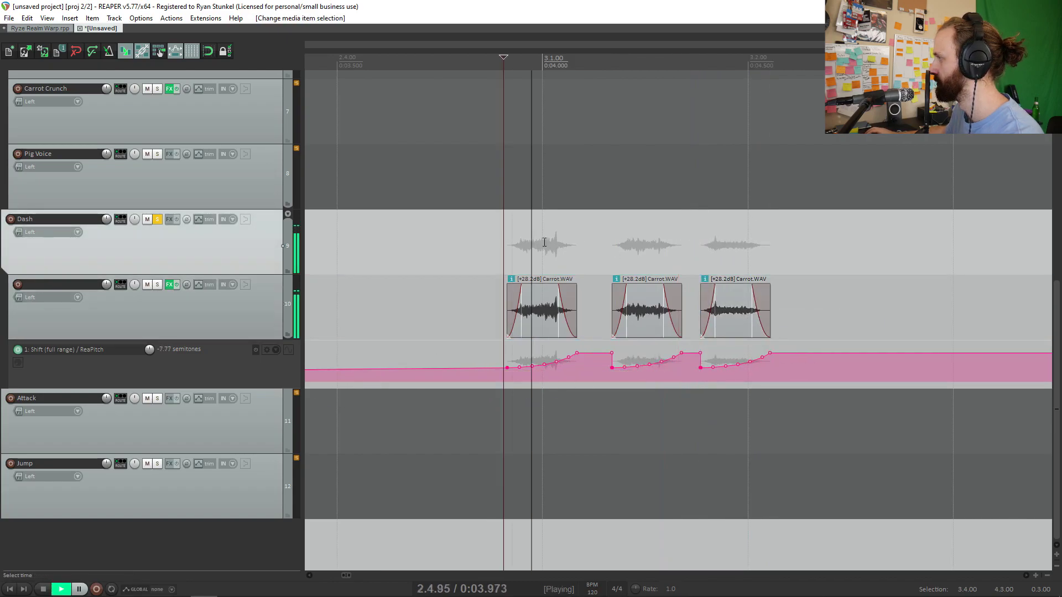
Select the third Carrot item and duplicate the Ham track.
{"action": "left_click", "coordinate": [504, 244]}
{"action": "left_click", "coordinate": [735, 310]}
{"action": "left_click", "coordinate": [679, 244]}
{"action": "scroll", "coordinate": [742, 252], "scroll_direction": "down", "scroll_amount": 5}
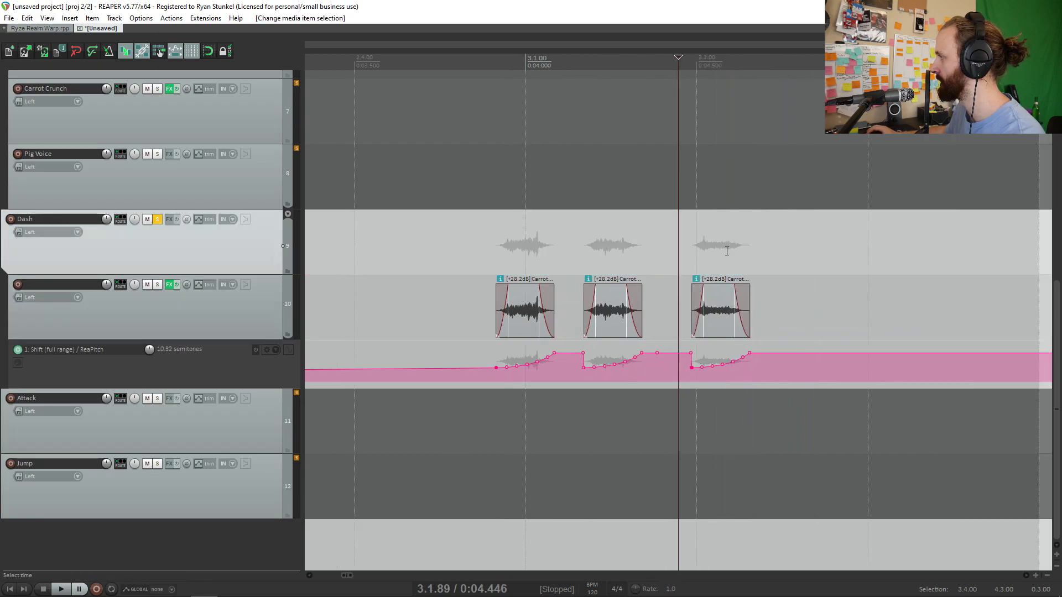
{"action": "scroll", "coordinate": [741, 249], "scroll_direction": "up", "scroll_amount": 5}
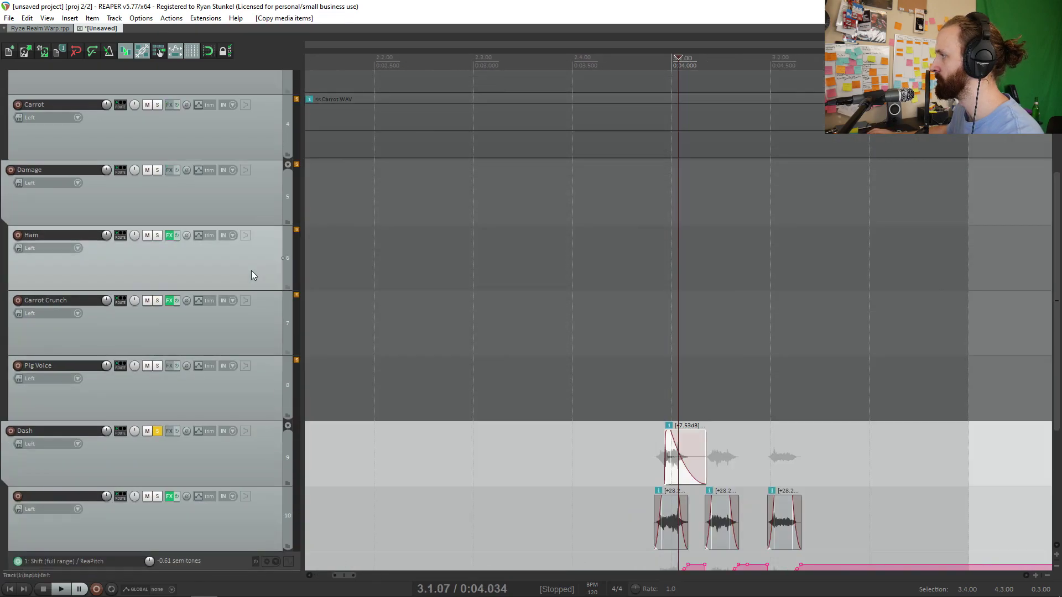
{"action": "key", "text": "ctrl+alt+d"}
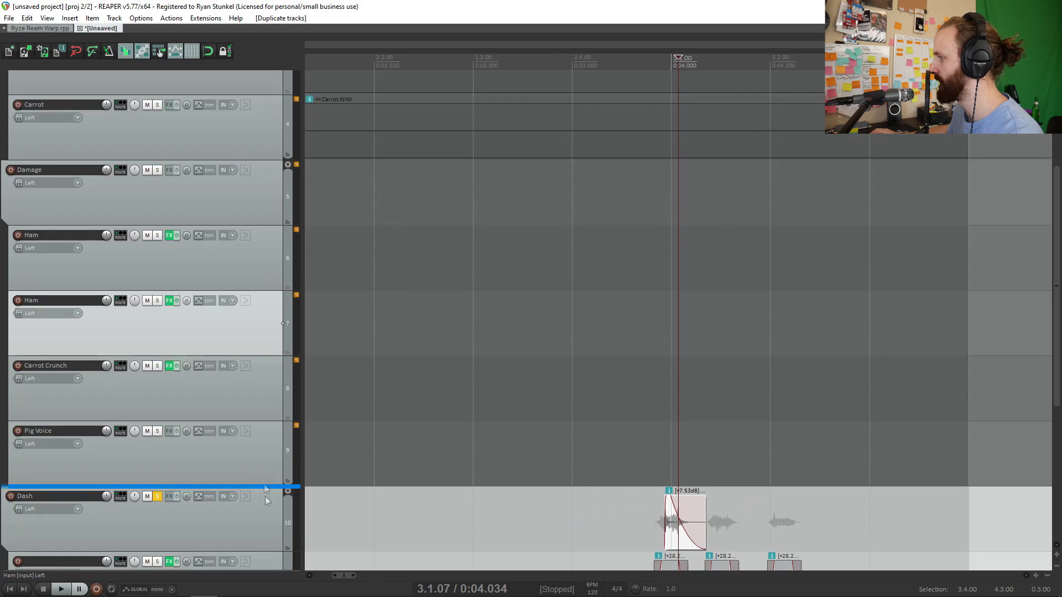
Move the Ham copy below Dash, delete the stray item, and align its hit with the first Carrot.
{"action": "left_click_drag", "start_coordinate": [264, 496], "coordinate": [266, 536]}
{"action": "key", "text": "Delete"}
{"action": "scroll", "coordinate": [687, 326], "scroll_direction": "down", "scroll_amount": 3}
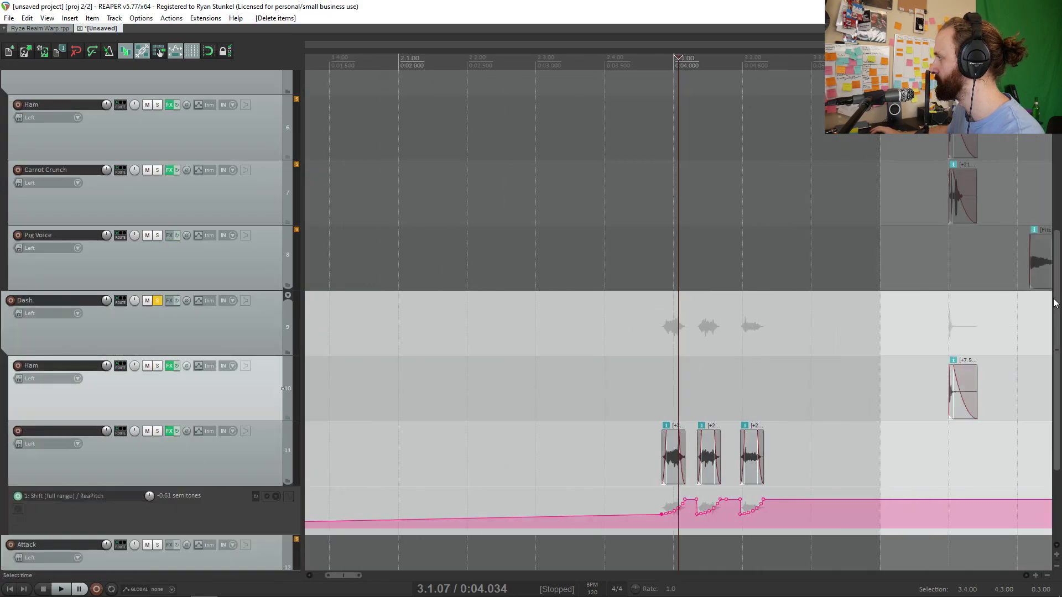
{"action": "left_click_drag", "start_coordinate": [876, 380], "coordinate": [675, 382]}
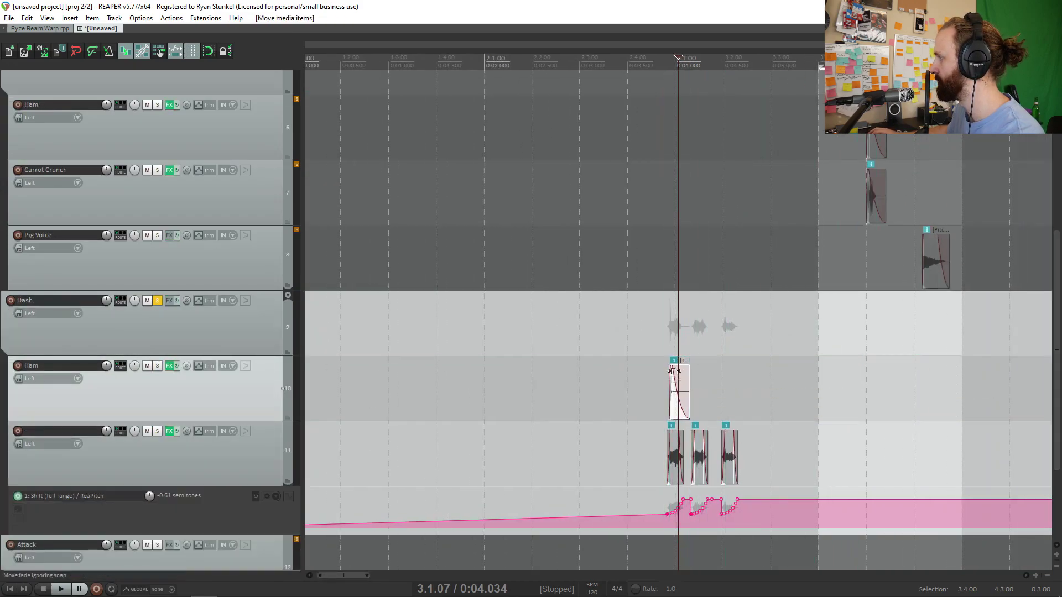
{"action": "scroll", "coordinate": [156, 371], "scroll_direction": "up", "scroll_amount": 8}
Audition the soloed Ham track and nudge its item slightly right.
{"action": "left_click", "coordinate": [157, 367]}
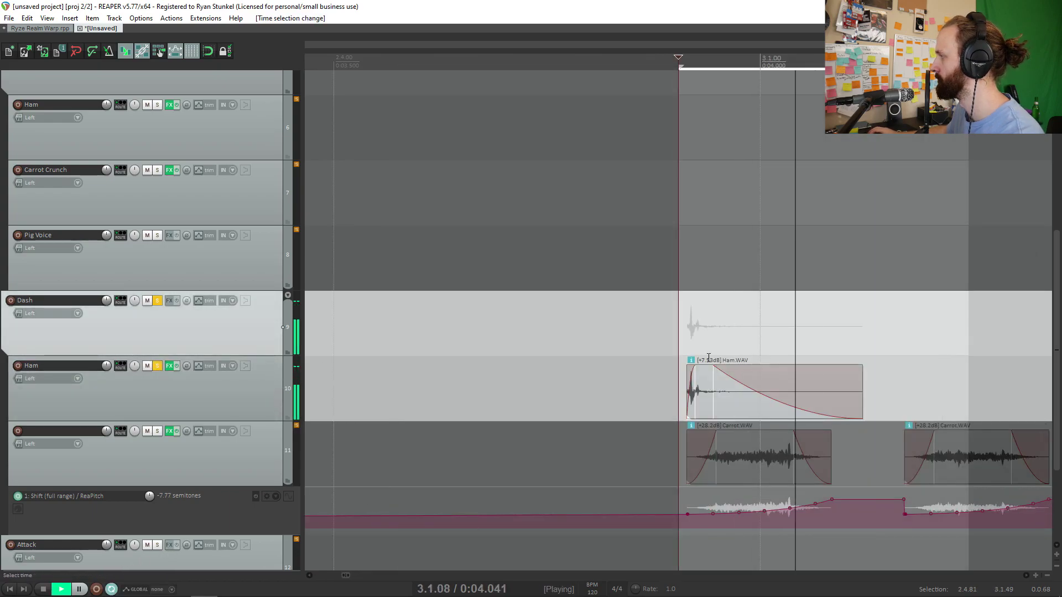
{"action": "key", "text": "space"}
{"action": "left_click_drag", "start_coordinate": [789, 380], "coordinate": [791, 380]}
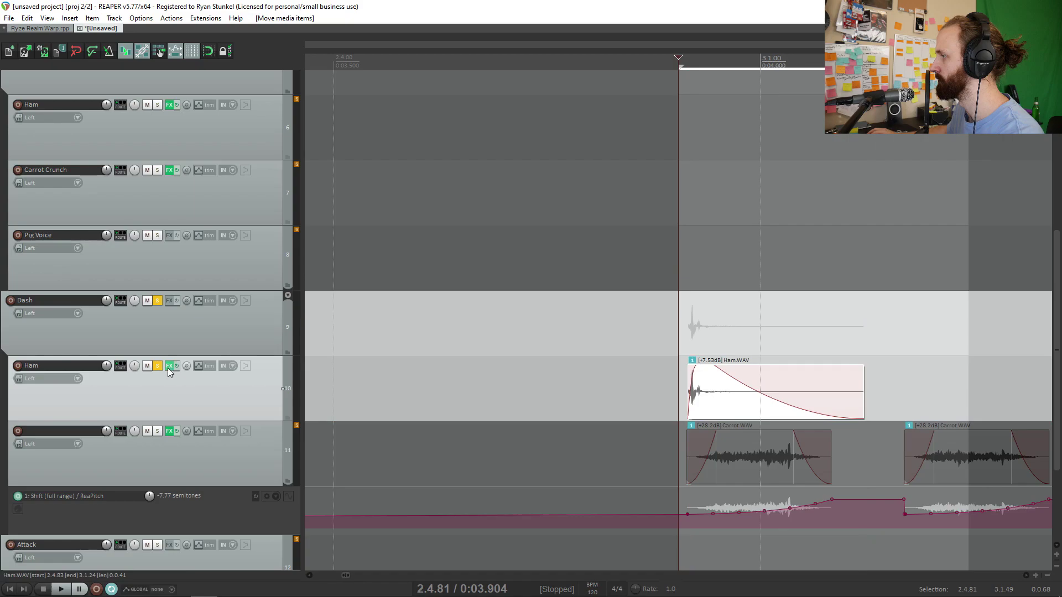
{"action": "left_click", "coordinate": [170, 366]}
{"action": "left_click", "coordinate": [170, 366]}
Compare Ham with the soloed Carrot layer and slip-edit the Ham audio within its item.
{"action": "left_click", "coordinate": [158, 431]}
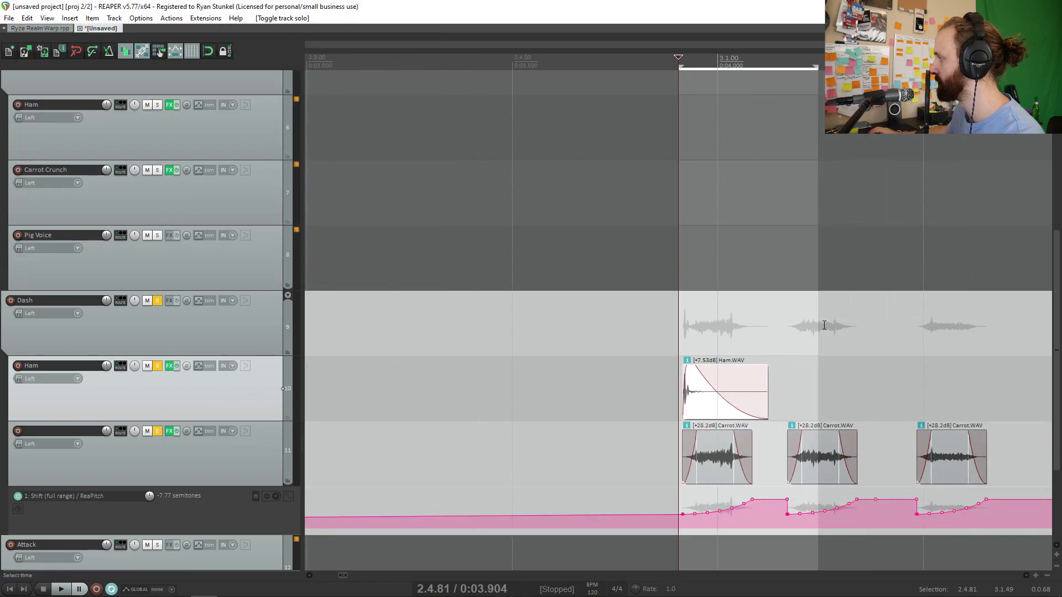
{"action": "left_click", "coordinate": [789, 331]}
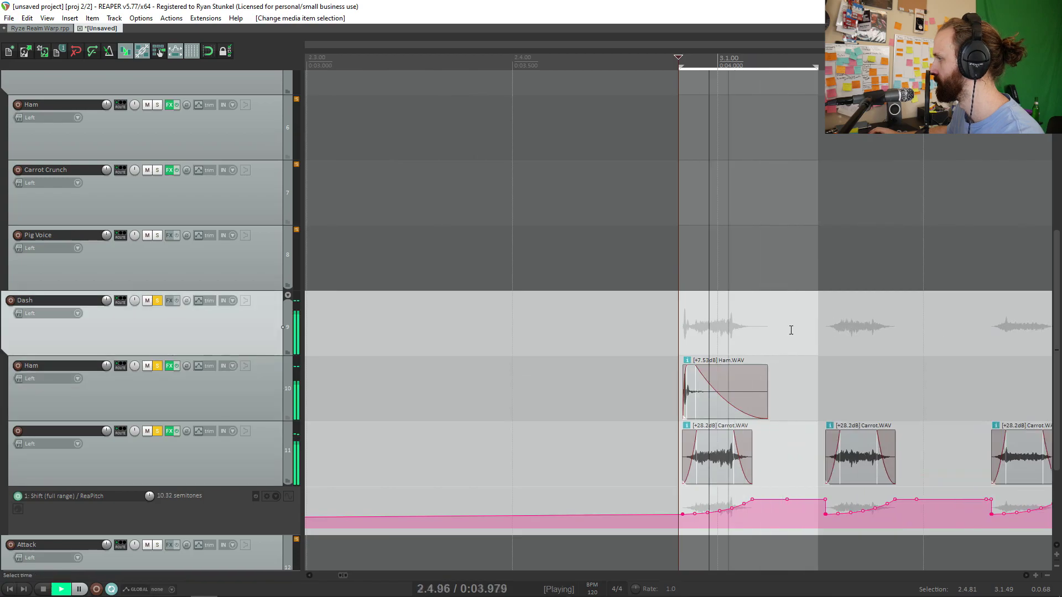
{"action": "left_click", "coordinate": [157, 365]}
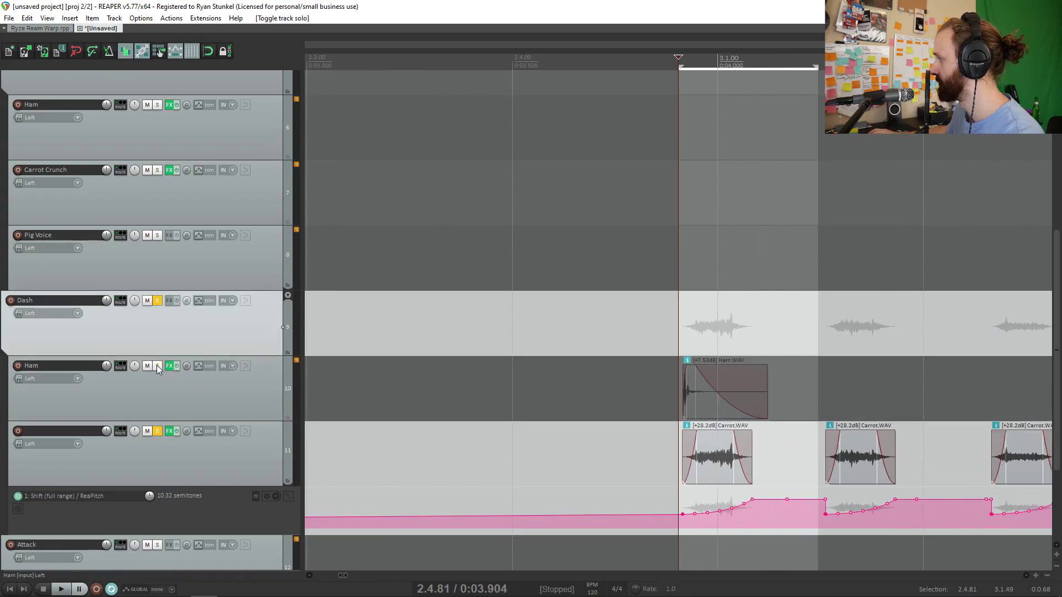
{"action": "left_click", "coordinate": [157, 365]}
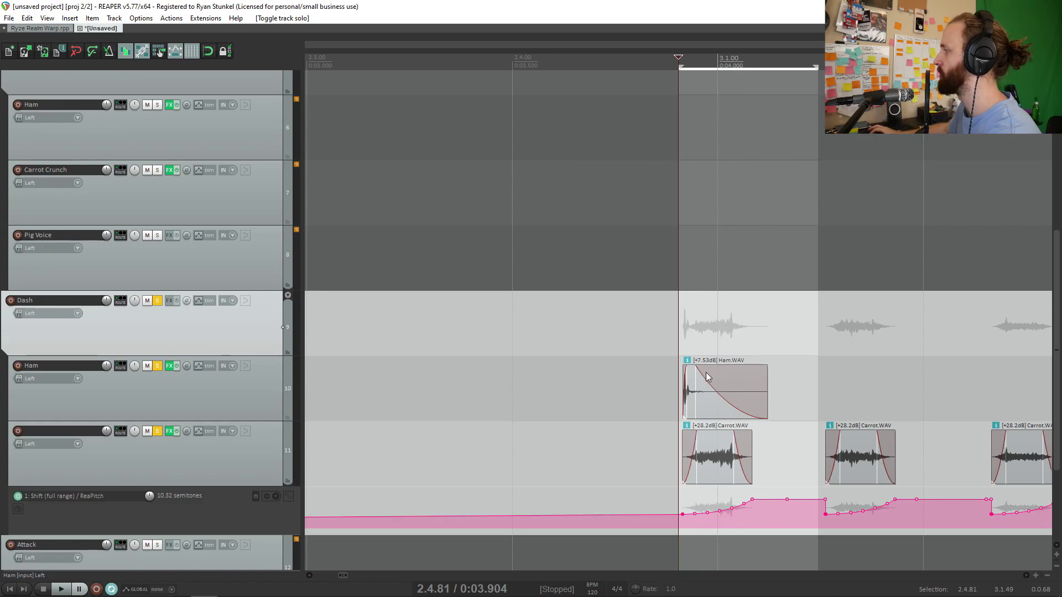
{"action": "left_click_drag", "start_coordinate": [706, 376], "coordinate": [291, 434]}
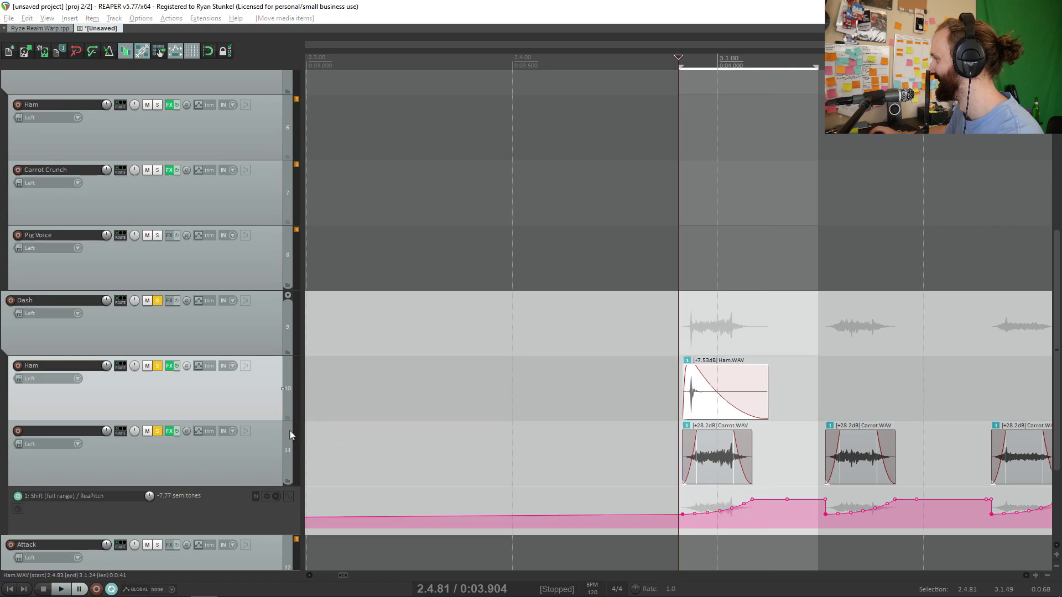
Delete the leftover piece before the Ham hit and lengthen the Ham fade-out.
{"action": "left_click", "coordinate": [690, 397]}
{"action": "left_click", "coordinate": [687, 398]}
{"action": "key", "text": "Delete"}
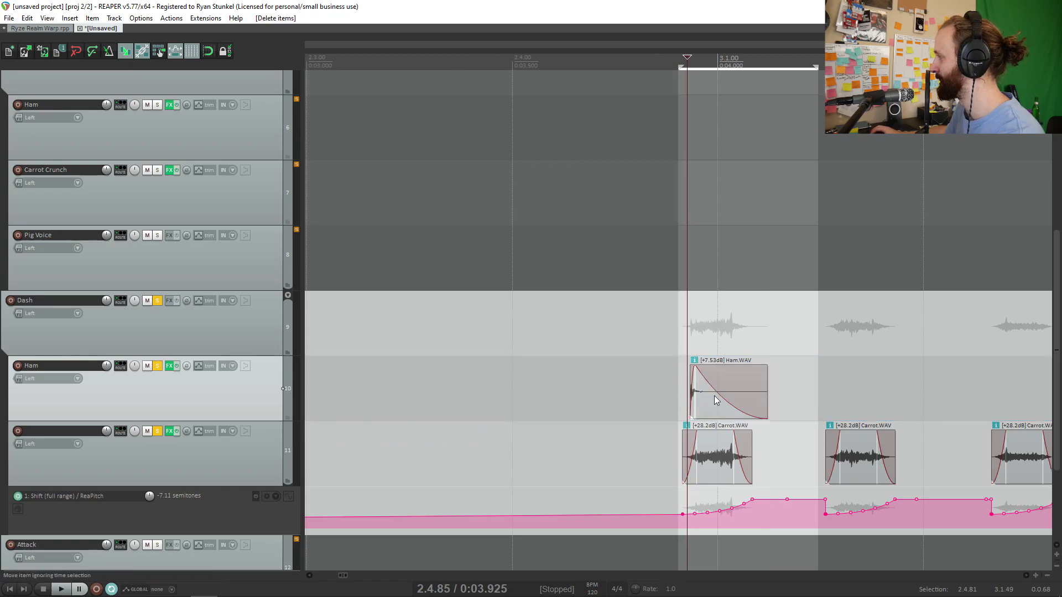
{"action": "left_click_drag", "start_coordinate": [695, 374], "coordinate": [690, 375]}
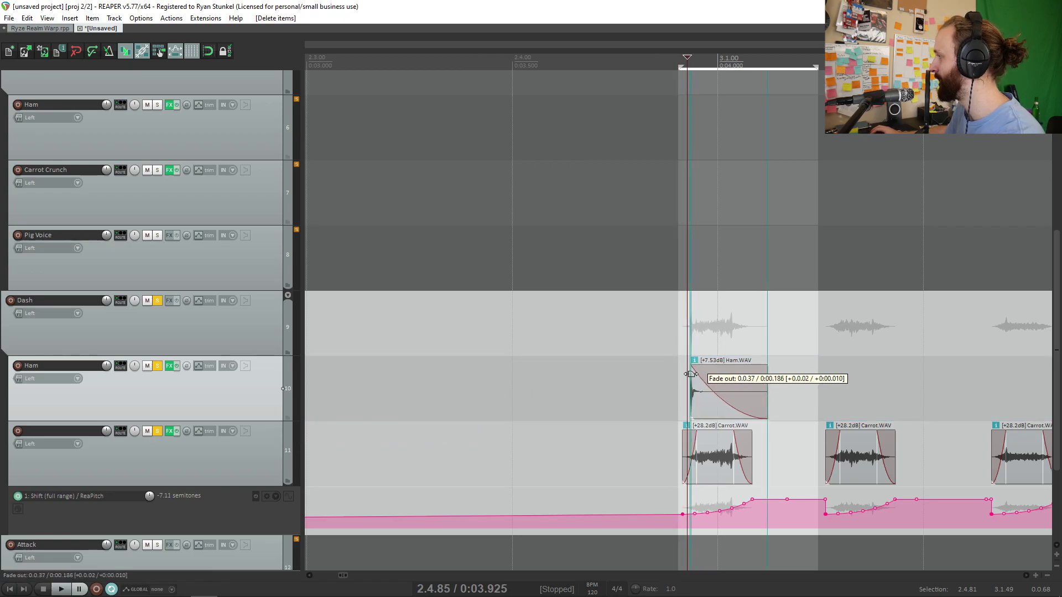
Position the Ham item under the carrot hit and extend the time selection across all three hits.
{"action": "scroll", "coordinate": [691, 381], "scroll_direction": "up", "scroll_amount": 3}
{"action": "left_click_drag", "start_coordinate": [691, 387], "coordinate": [470, 376]}
{"action": "scroll", "coordinate": [685, 387], "scroll_direction": "down", "scroll_amount": 3}
{"action": "left_click_drag", "start_coordinate": [999, 327], "coordinate": [376, 326]}
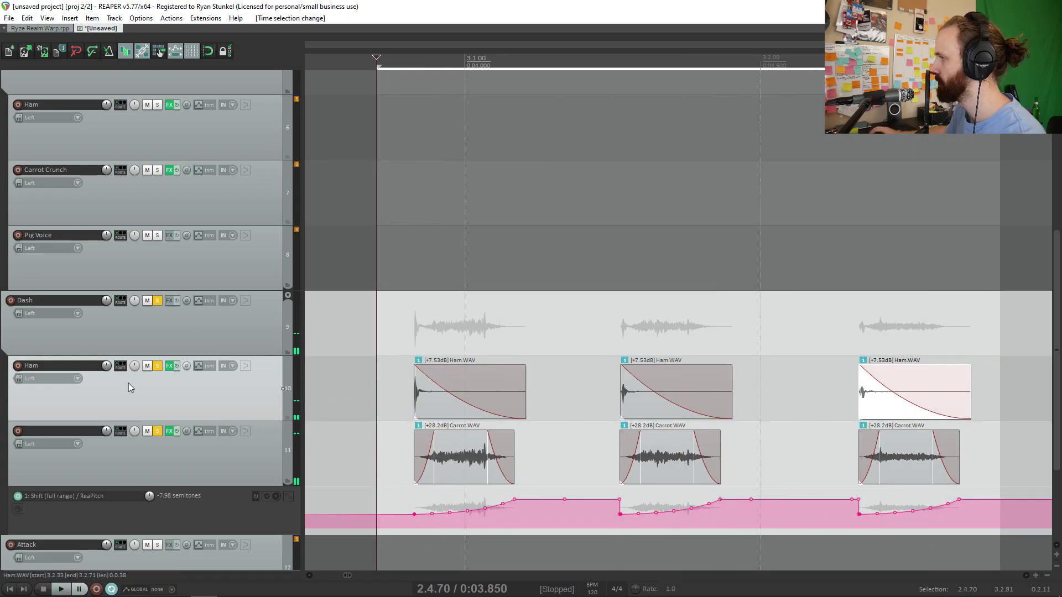
{"action": "scroll", "coordinate": [684, 393], "scroll_direction": "down", "scroll_amount": 5}
{"action": "left_click", "coordinate": [679, 389]}
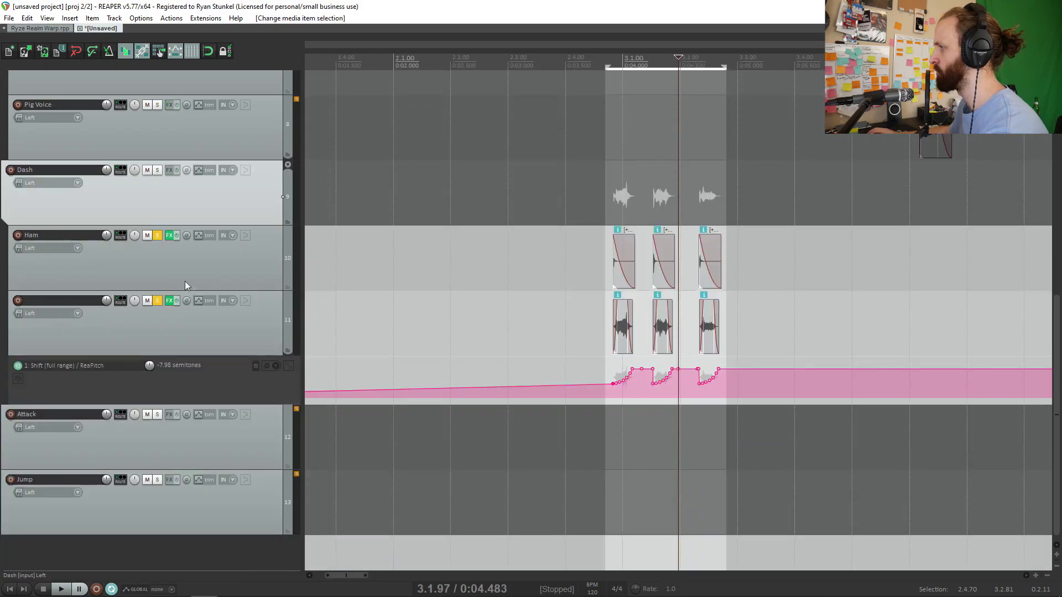
Move the Door Squeak item onto track 10 and solo it for playback.
{"action": "scroll", "coordinate": [610, 277], "scroll_direction": "up", "scroll_amount": 10}
{"action": "key", "text": "ctrl+z"}
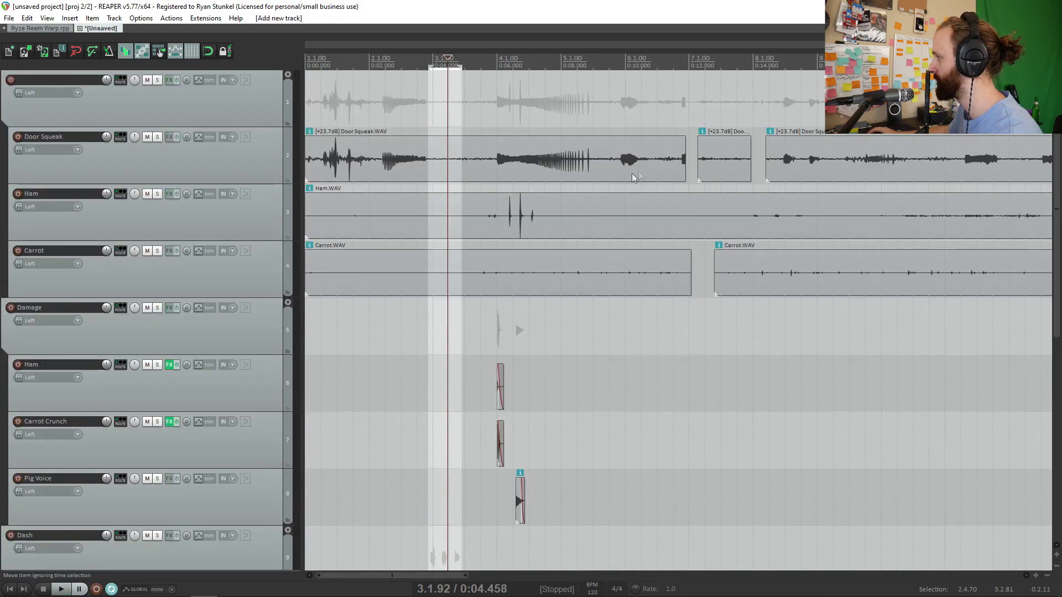
{"action": "scroll", "coordinate": [631, 173], "scroll_direction": "down", "scroll_amount": 3}
{"action": "left_click_drag", "start_coordinate": [519, 329], "coordinate": [746, 282]}
{"action": "scroll", "coordinate": [520, 330], "scroll_direction": "up", "scroll_amount": 10}
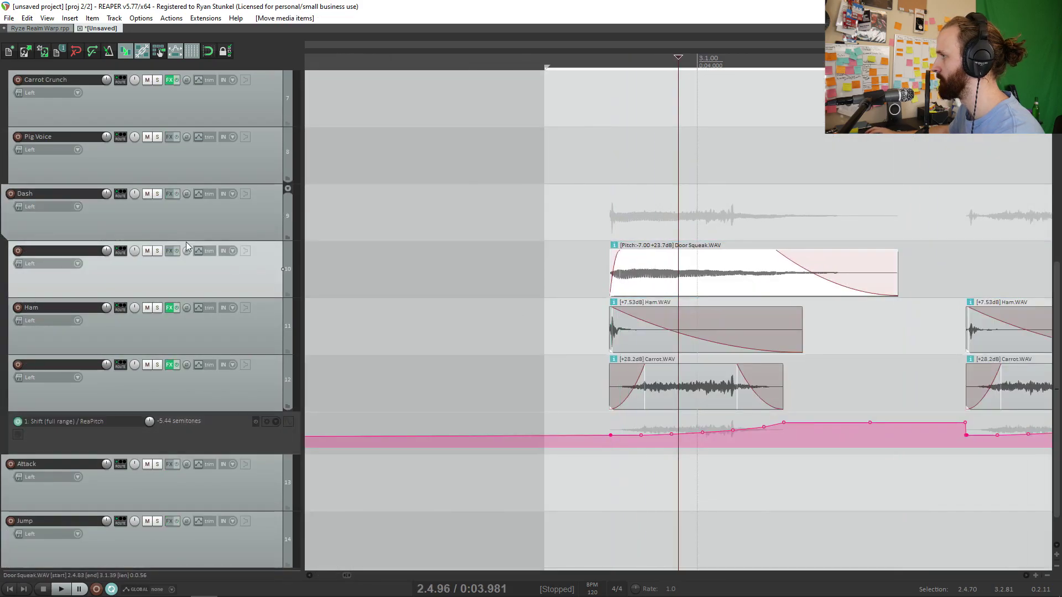
{"action": "key", "text": "alt+s"}
{"action": "key", "text": "space"}
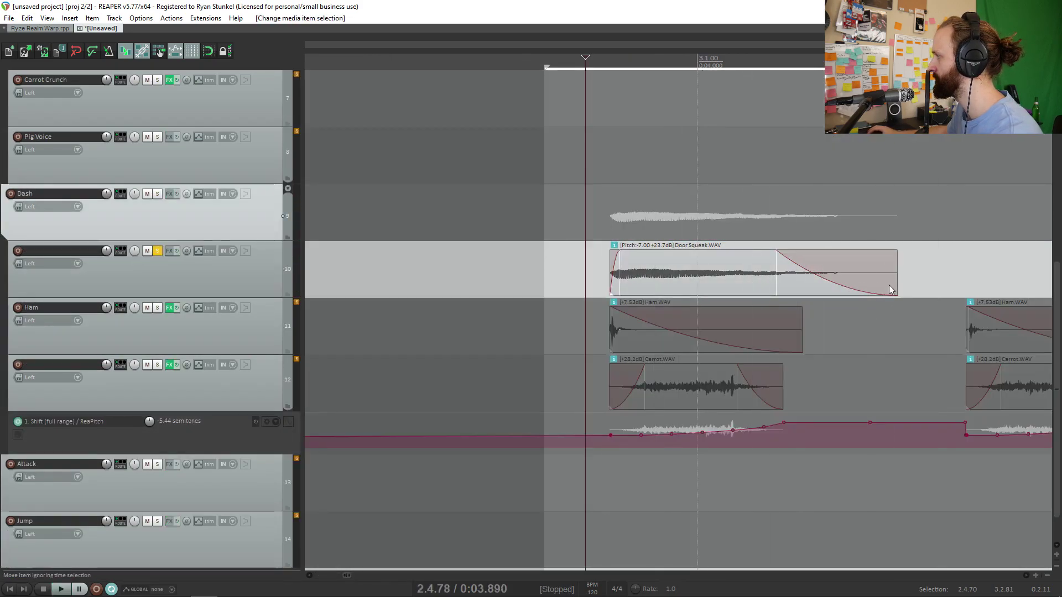
Remove the squeak's fade-in, shorten it, and give it a different fade curve.
{"action": "left_click_drag", "start_coordinate": [623, 256], "coordinate": [589, 257]}
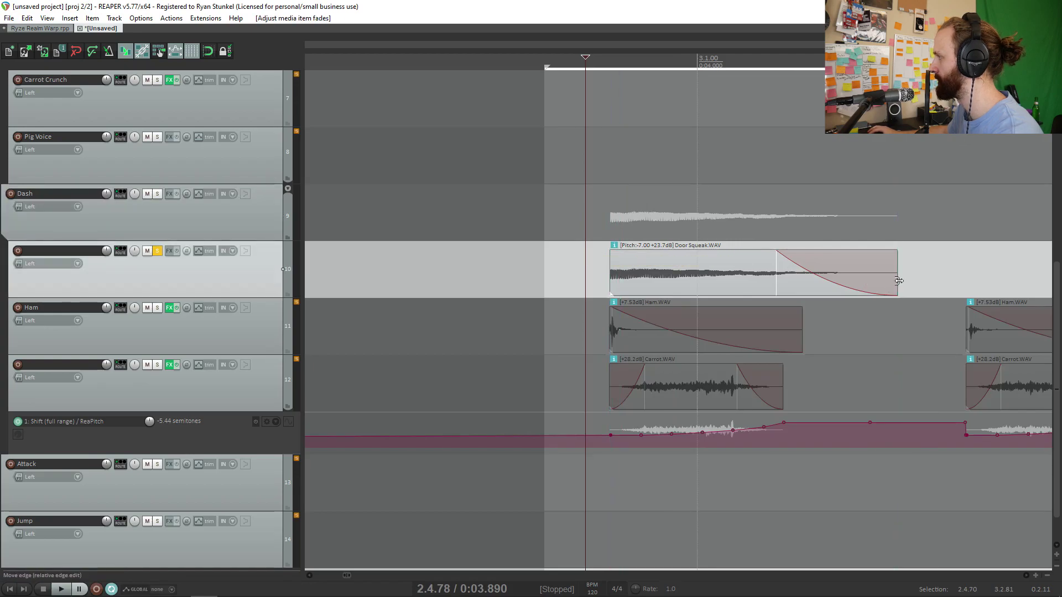
{"action": "left_click_drag", "start_coordinate": [899, 281], "coordinate": [657, 290]}
{"action": "key", "text": "space"}
{"action": "key", "text": "space"}
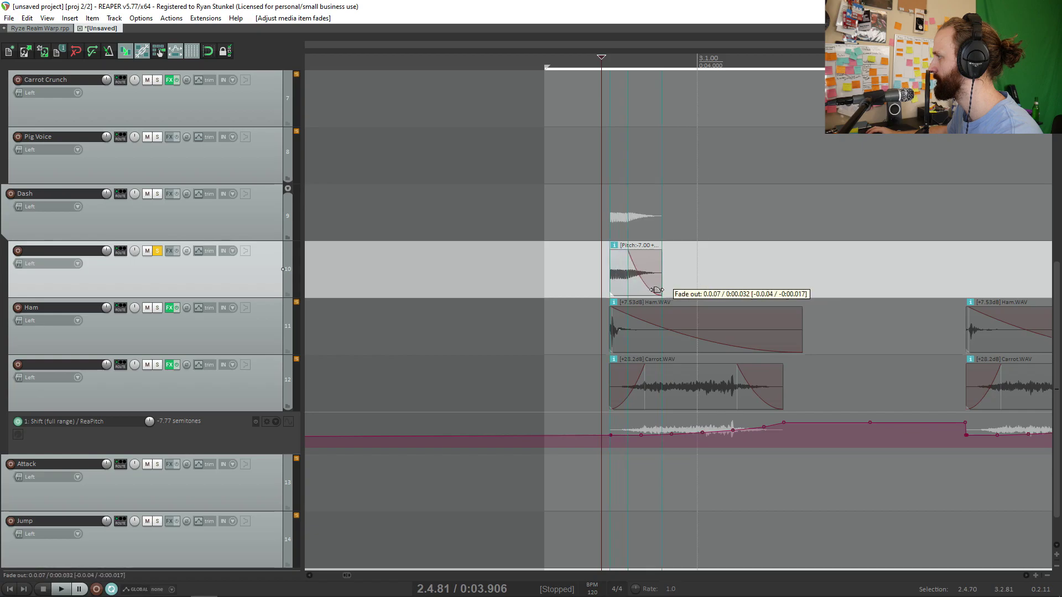
{"action": "right_click", "coordinate": [614, 254]}
{"action": "left_click", "coordinate": [644, 292]}
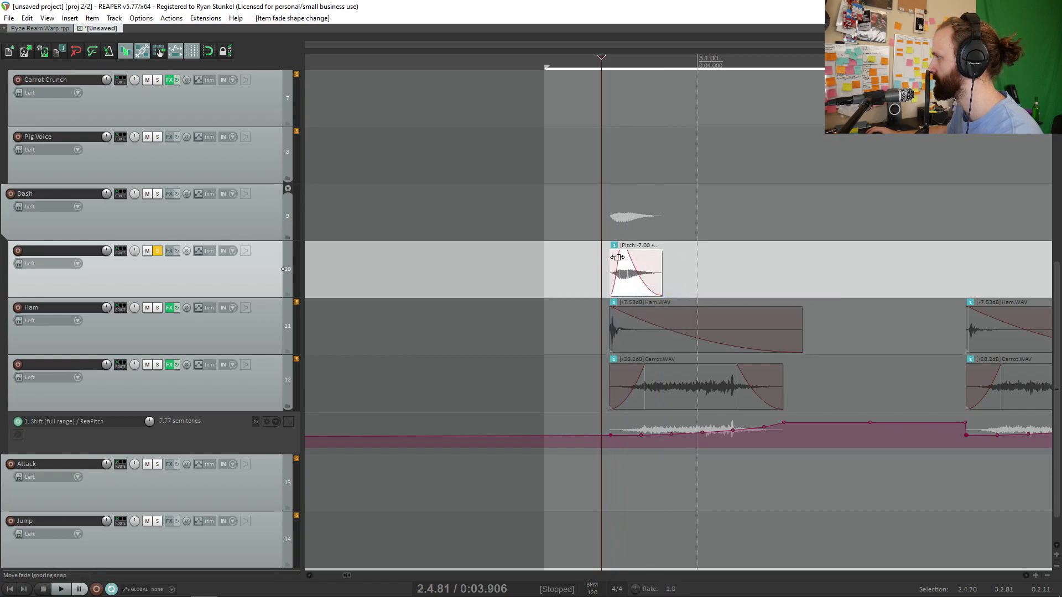
{"action": "left_click", "coordinate": [157, 251]}
{"action": "key", "text": "space"}
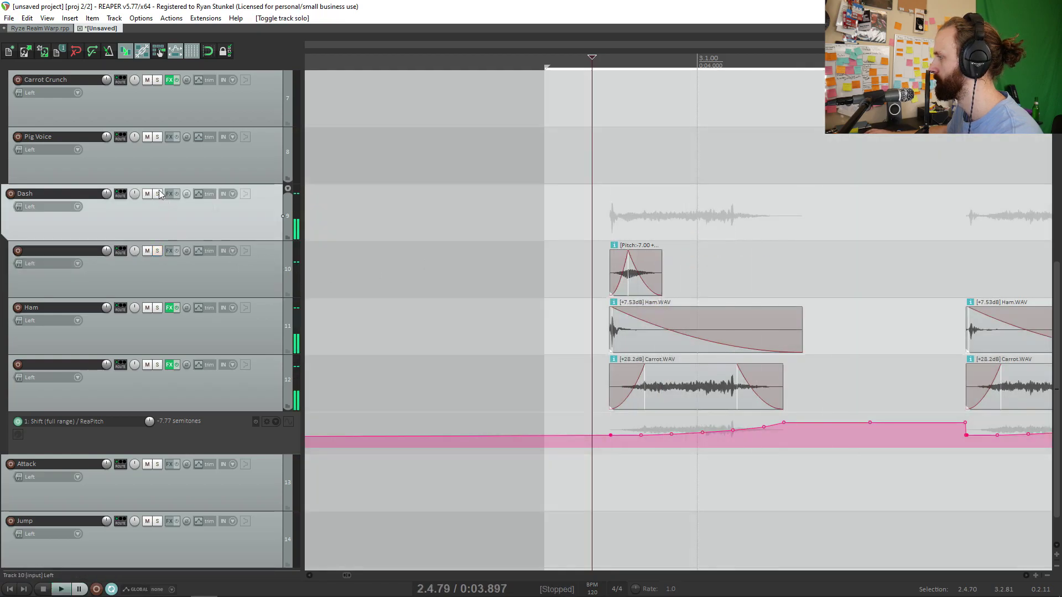
Copy the short squeak onto the other two hits and play the soloed Dash sound.
{"action": "left_click", "coordinate": [159, 193]}
{"action": "scroll", "coordinate": [799, 271], "scroll_direction": "down", "scroll_amount": 2}
{"action": "left_click_drag", "start_coordinate": [702, 271], "coordinate": [310, 325]}
{"action": "scroll", "coordinate": [884, 270], "scroll_direction": "down", "scroll_amount": 3}
{"action": "key", "text": "space"}
{"action": "key", "text": "space"}
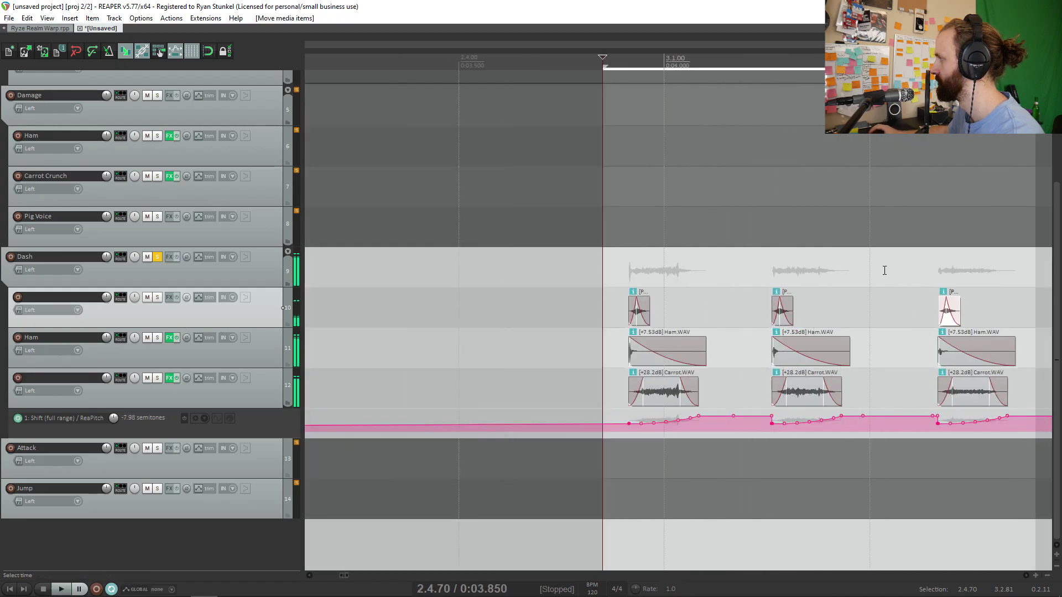
{"action": "scroll", "coordinate": [884, 271], "scroll_direction": "down", "scroll_amount": 1}
{"action": "key", "text": "space"}
{"action": "key", "text": "space"}
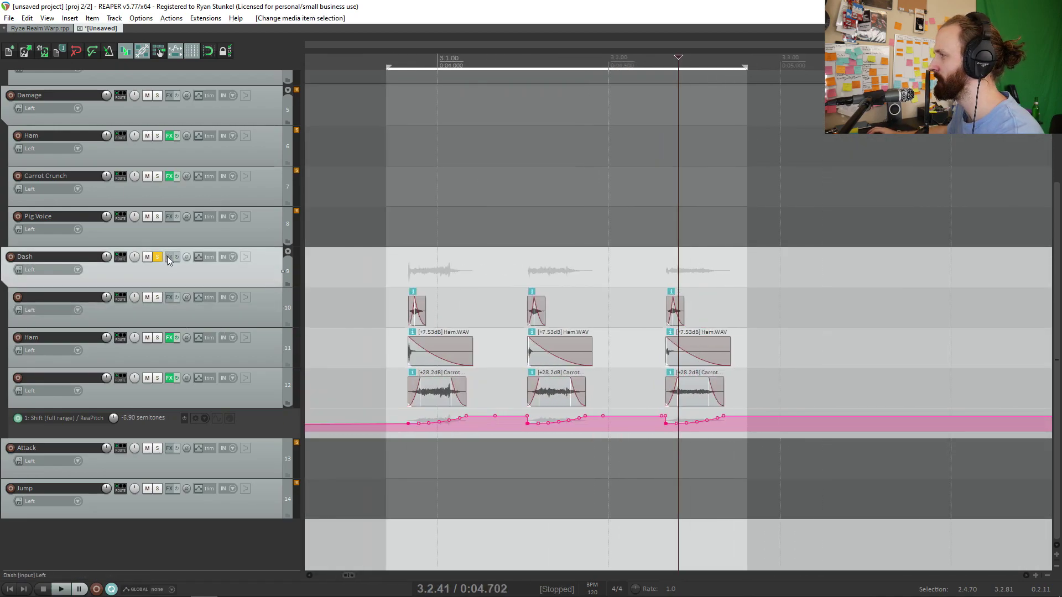
Add ReaEQ to the Dash track and cut band 3 around 5.1 kHz.
{"action": "left_click", "coordinate": [168, 256]}
{"action": "double_click", "coordinate": [200, 107]}
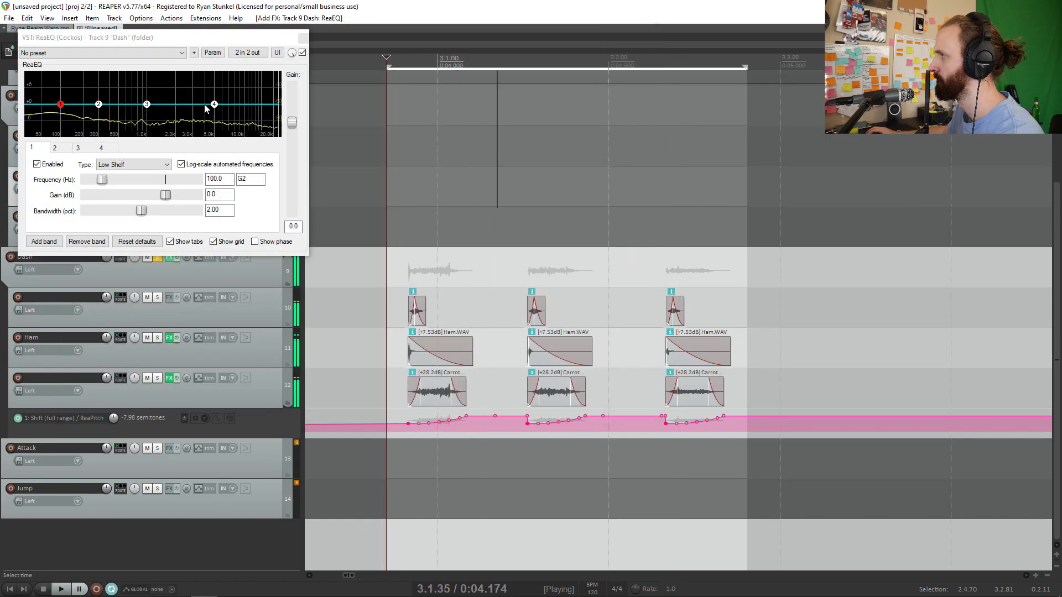
{"action": "left_click_drag", "start_coordinate": [210, 104], "coordinate": [213, 105]}
{"action": "left_click_drag", "start_coordinate": [147, 104], "coordinate": [218, 125]}
{"action": "key", "text": "space"}
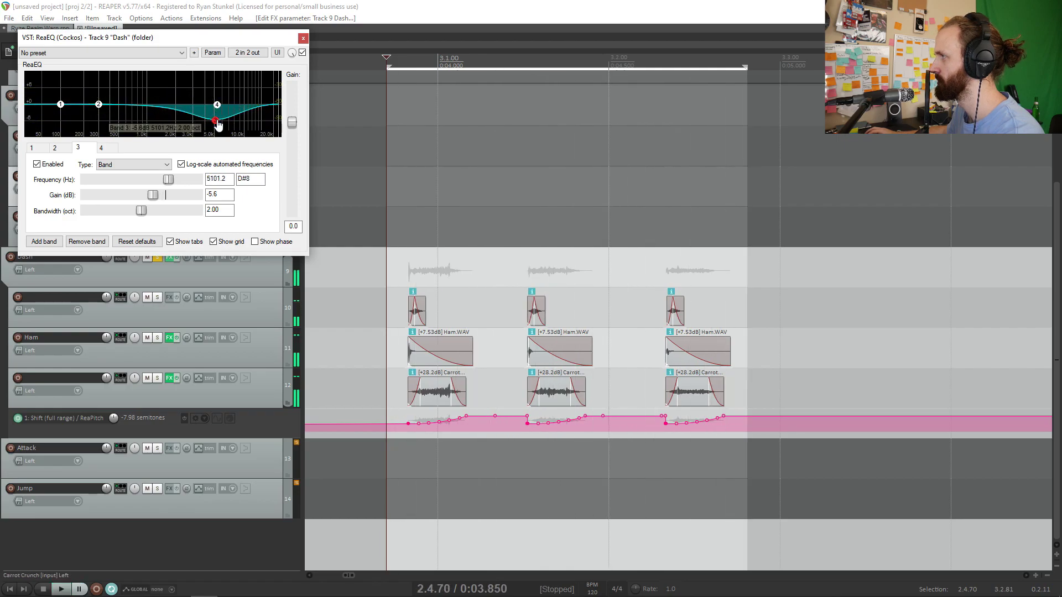
Reshape band 2 into a cut around 556 Hz and close the EQ.
{"action": "left_click_drag", "start_coordinate": [99, 104], "coordinate": [123, 112]}
{"action": "key", "text": "space"}
{"action": "key", "text": "space"}
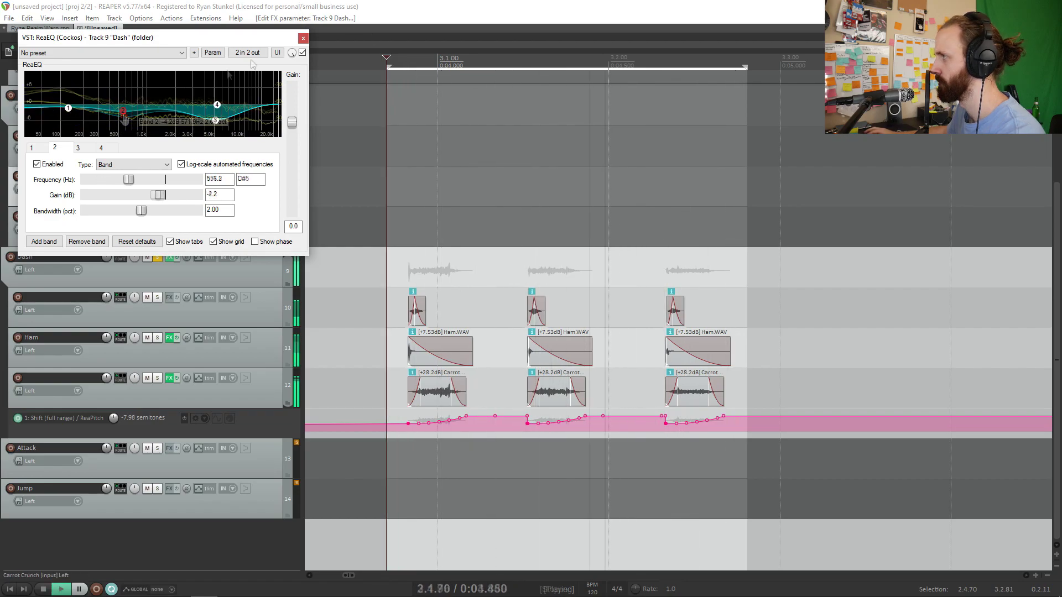
{"action": "key", "text": "Escape"}
{"action": "scroll", "coordinate": [756, 260], "scroll_direction": "down", "scroll_amount": 6}
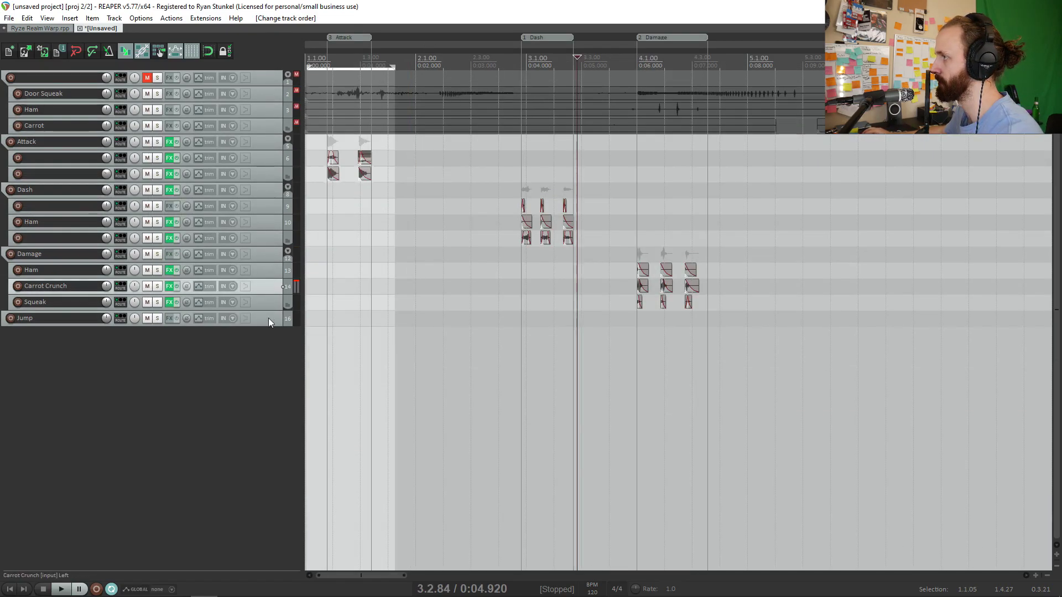
Move the Jump folder between Attack and Dash and solo the Door Squeak track.
{"action": "left_click_drag", "start_coordinate": [267, 318], "coordinate": [442, 183]}
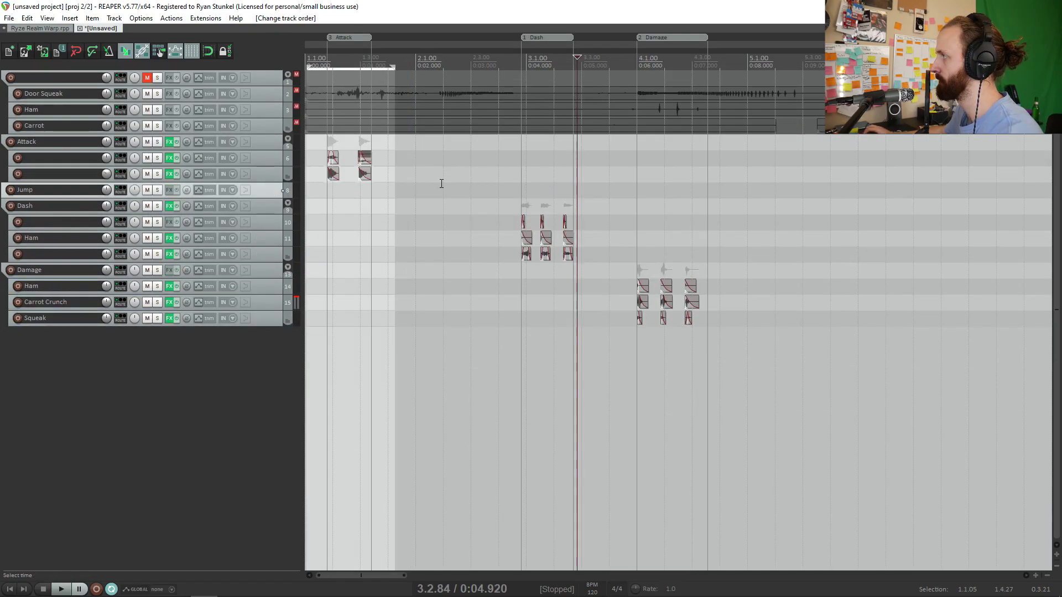
{"action": "left_click", "coordinate": [156, 94]}
{"action": "scroll", "coordinate": [706, 111], "scroll_direction": "down", "scroll_amount": 6}
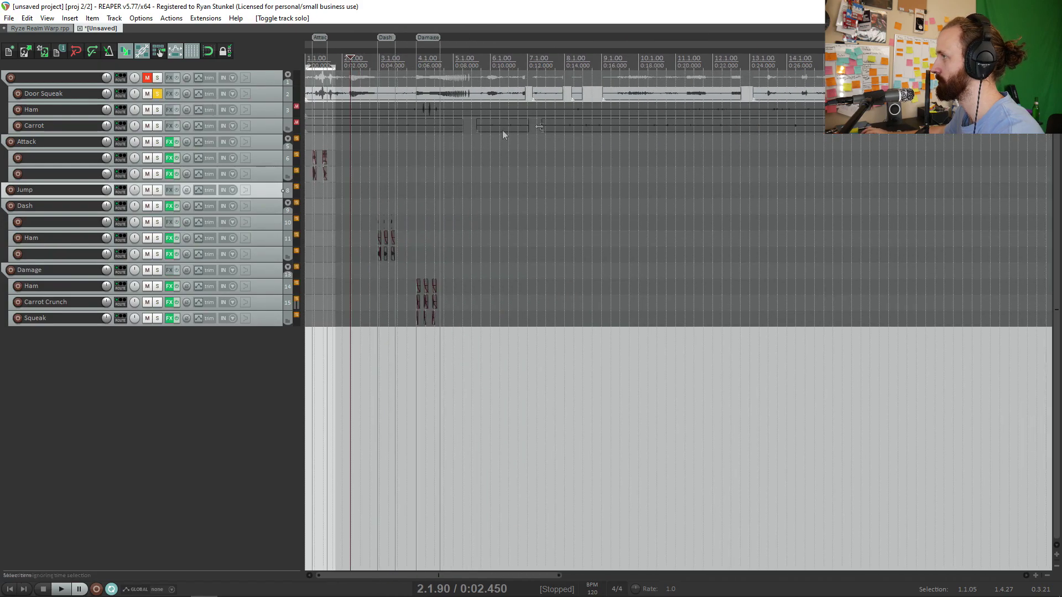
{"action": "scroll", "coordinate": [539, 93], "scroll_direction": "up", "scroll_amount": 3}
{"action": "left_click", "coordinate": [622, 94]}
{"action": "scroll", "coordinate": [773, 156], "scroll_direction": "up", "scroll_amount": 5}
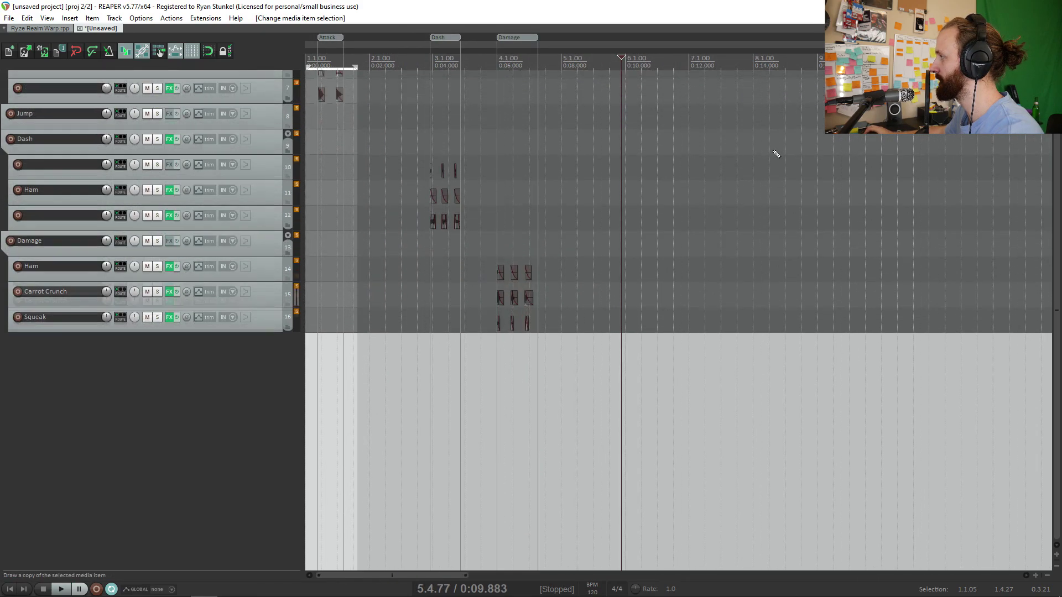
{"action": "scroll", "coordinate": [672, 158], "scroll_direction": "up", "scroll_amount": 1}
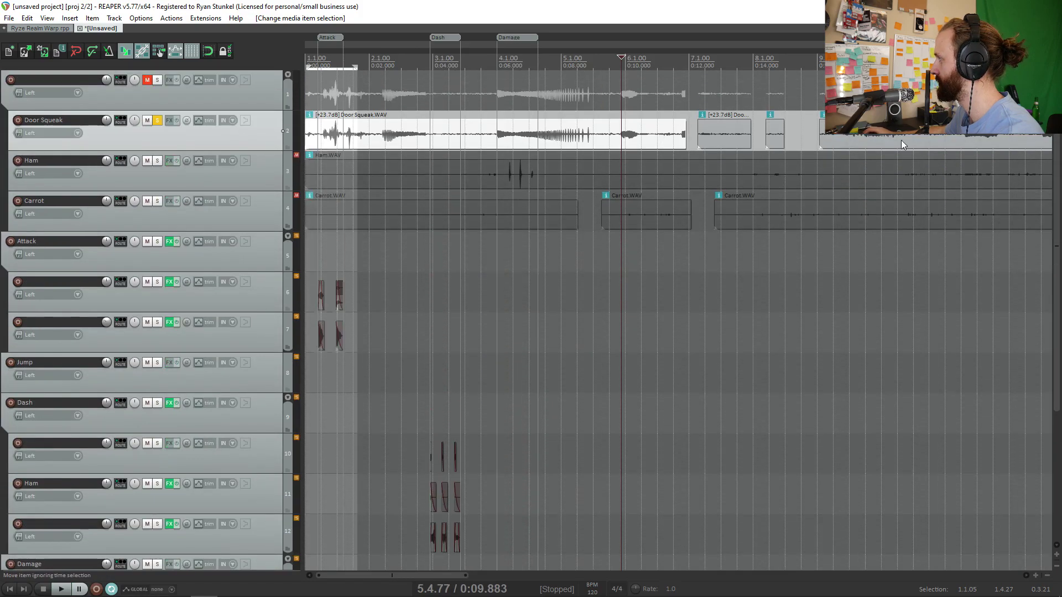
Split the Door Squeak recording at a chosen squeak.
{"action": "left_click", "coordinate": [972, 134]}
{"action": "scroll", "coordinate": [999, 173], "scroll_direction": "up", "scroll_amount": 8}
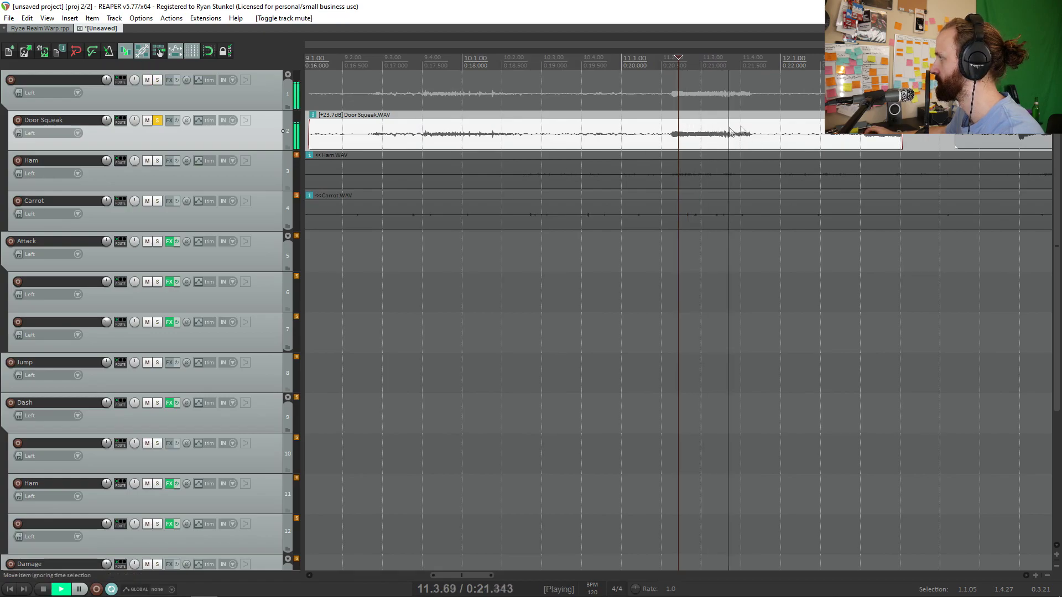
{"action": "key", "text": "space"}
{"action": "left_click", "coordinate": [546, 138]}
{"action": "scroll", "coordinate": [545, 138], "scroll_direction": "down", "scroll_amount": 2}
{"action": "key", "text": "s"}
{"action": "scroll", "coordinate": [545, 138], "scroll_direction": "down", "scroll_amount": 2}
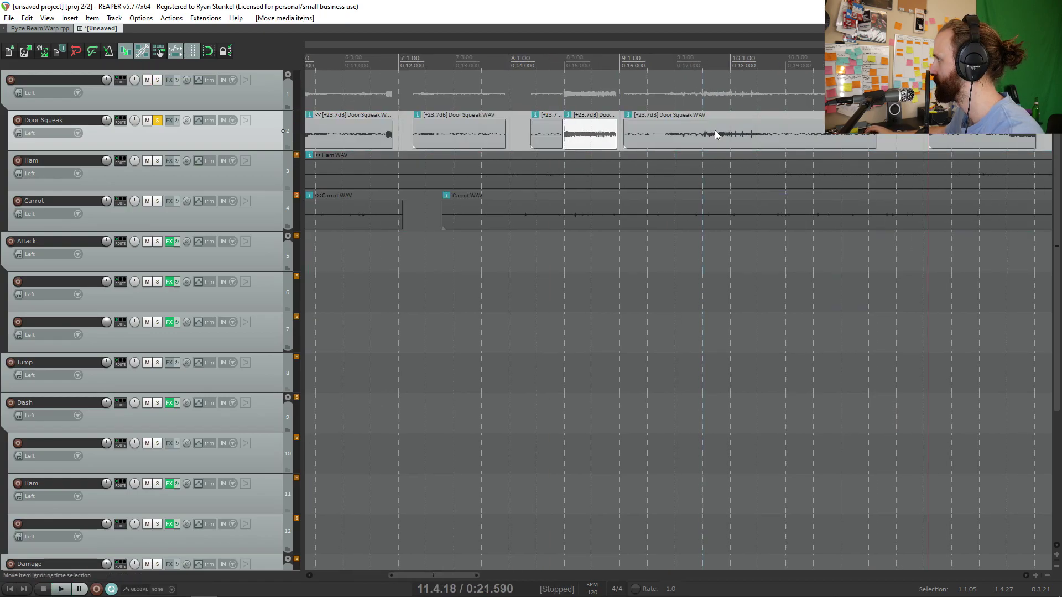
Split off the first door squeak and move that piece onto the Jump track.
{"action": "left_click", "coordinate": [367, 134]}
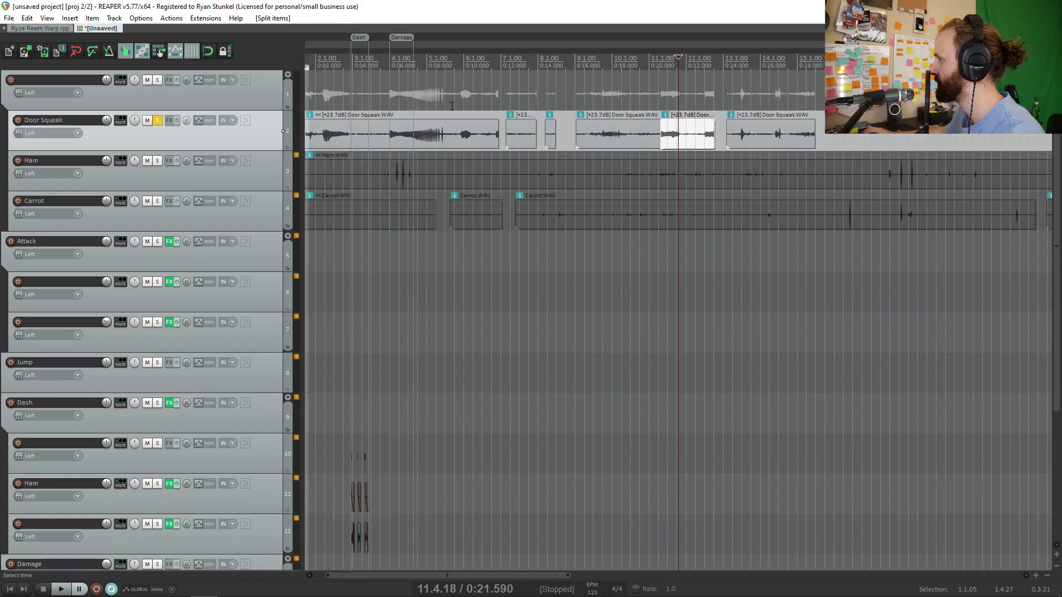
{"action": "scroll", "coordinate": [367, 134], "scroll_direction": "up", "scroll_amount": 4}
{"action": "key", "text": "space"}
{"action": "key", "text": "space"}
{"action": "key", "text": "s"}
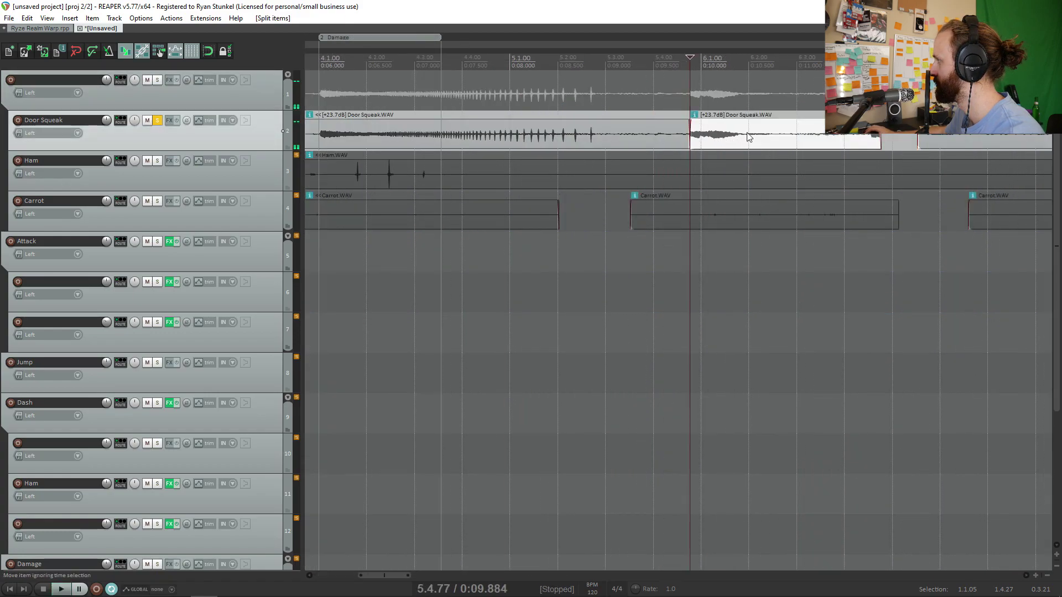
{"action": "left_click_drag", "start_coordinate": [695, 141], "coordinate": [416, 242]}
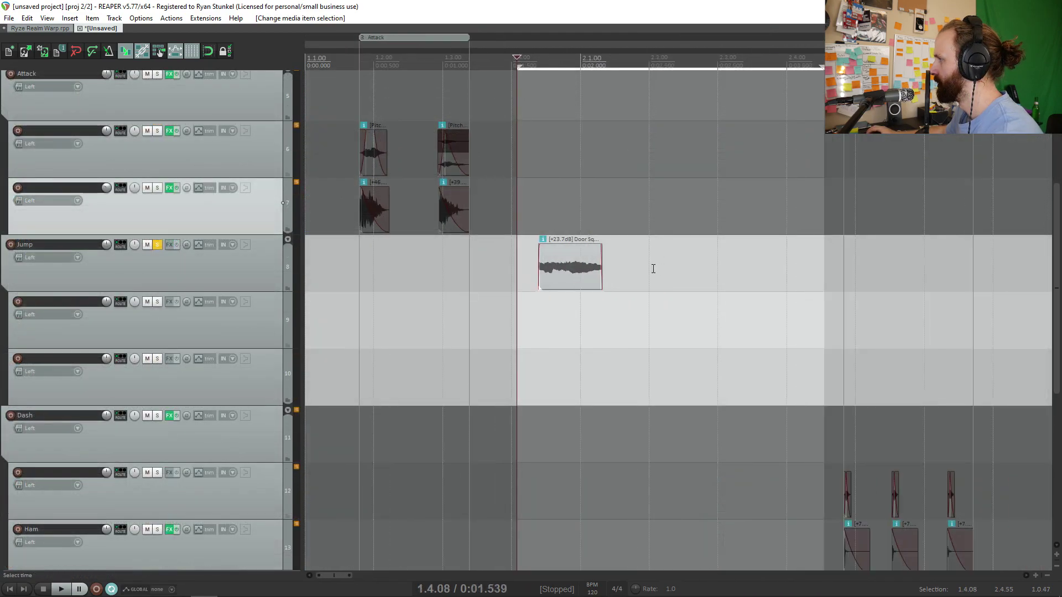
Add ReaPitch to the Jump track and show its pitch shift envelope.
{"action": "scroll", "coordinate": [547, 261], "scroll_direction": "down", "scroll_amount": 2}
{"action": "key", "text": "ctrl+shift+p"}
{"action": "left_click", "coordinate": [212, 54]}
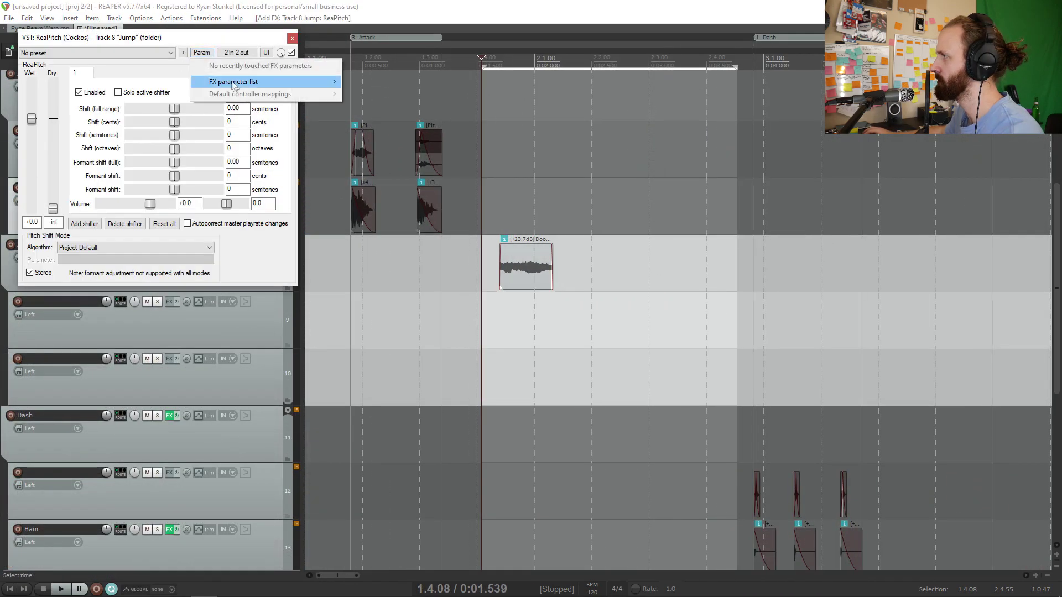
{"action": "mouse_move", "coordinate": [243, 82]}
{"action": "mouse_move", "coordinate": [398, 94]}
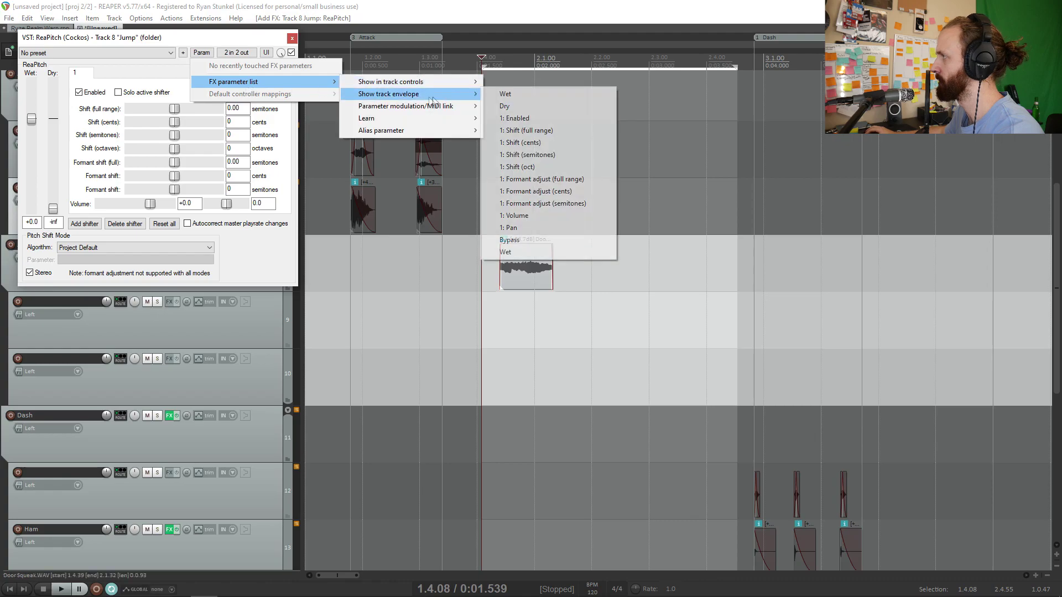
{"action": "left_click", "coordinate": [551, 131]}
Pull the pitch envelope start down to -12 semitones and reshape the squeak's fade-out.
{"action": "left_click", "coordinate": [552, 310]}
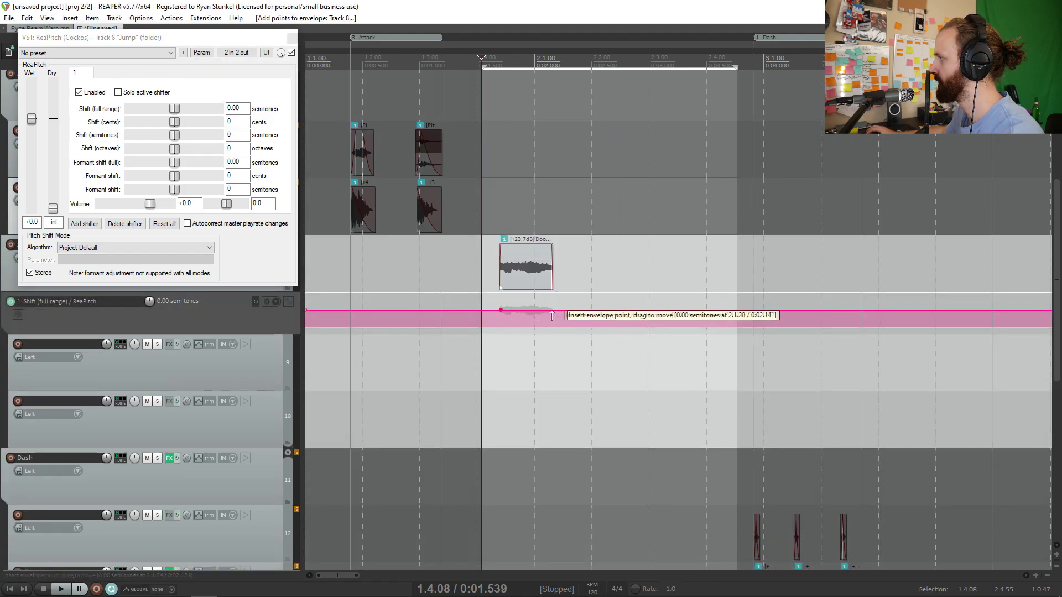
{"action": "left_click_drag", "start_coordinate": [501, 310], "coordinate": [493, 328]}
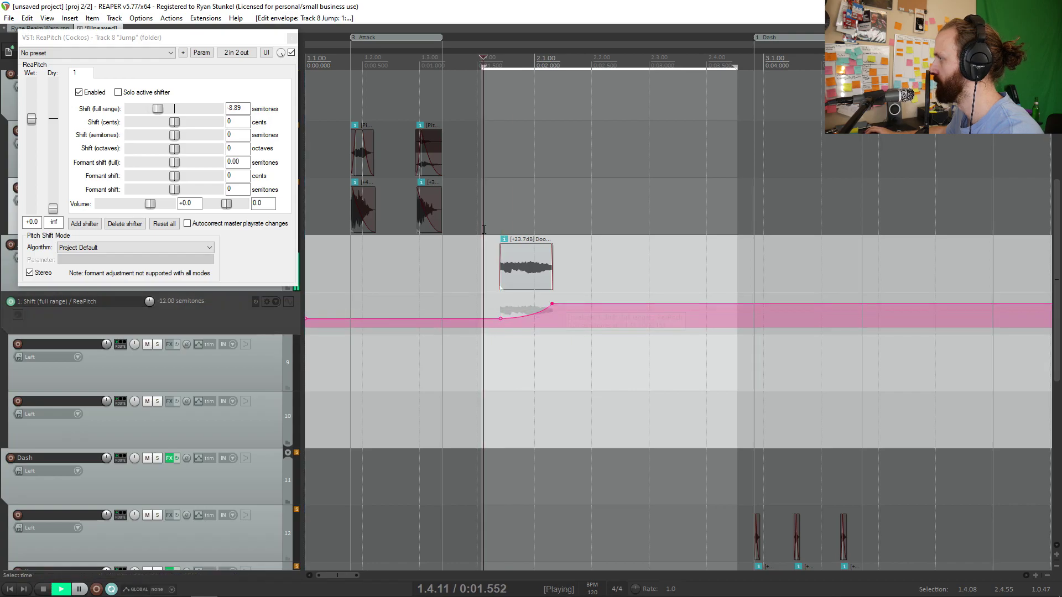
{"action": "left_click_drag", "start_coordinate": [552, 245], "coordinate": [524, 246]}
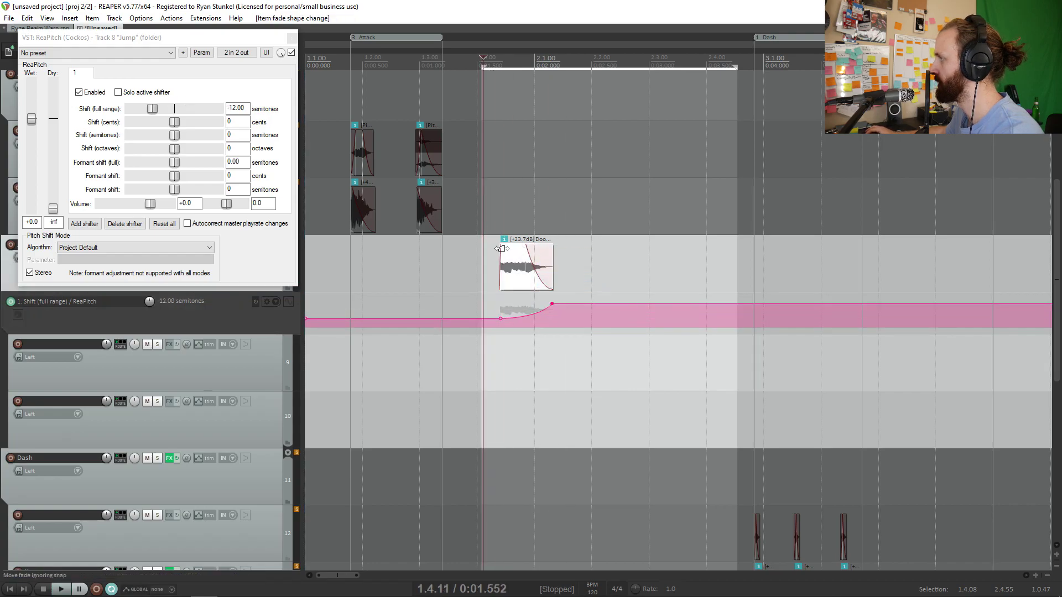
{"action": "right_click", "coordinate": [502, 248]}
{"action": "left_click", "coordinate": [545, 278]}
{"action": "left_click", "coordinate": [293, 38]}
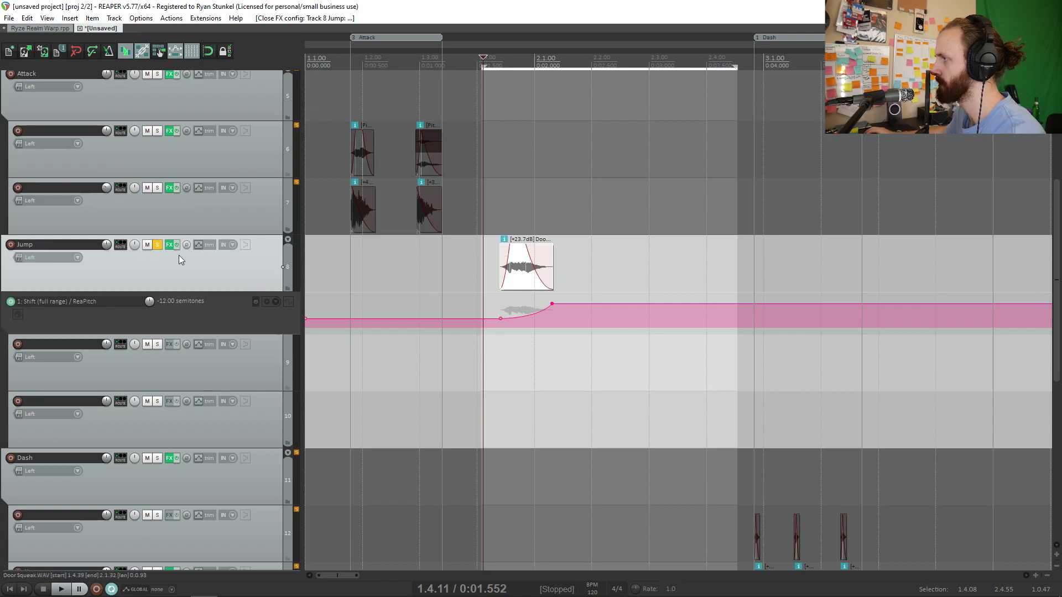
Move the Jump track below the empty track and adjust a pitch envelope point.
{"action": "left_click_drag", "start_coordinate": [179, 254], "coordinate": [239, 269]}
{"action": "left_click", "coordinate": [538, 239]}
{"action": "key", "text": "space"}
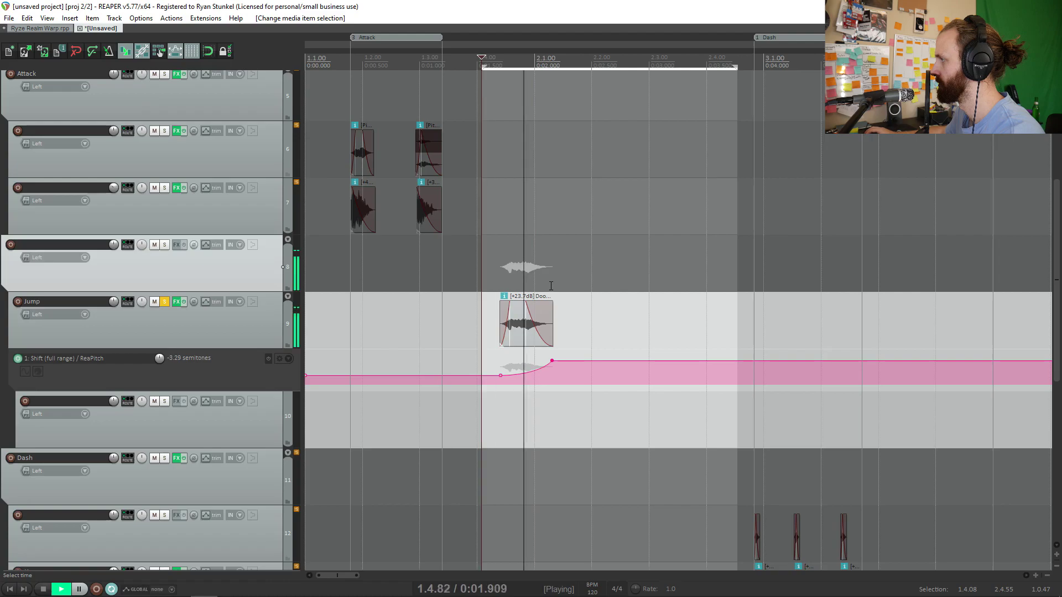
{"action": "left_click_drag", "start_coordinate": [552, 361], "coordinate": [552, 353]}
{"action": "key", "text": "space"}
Add ReaEQ after ReaPitch on Jump, cutting the low shelf around 229.3 Hz.
{"action": "left_click", "coordinate": [176, 301]}
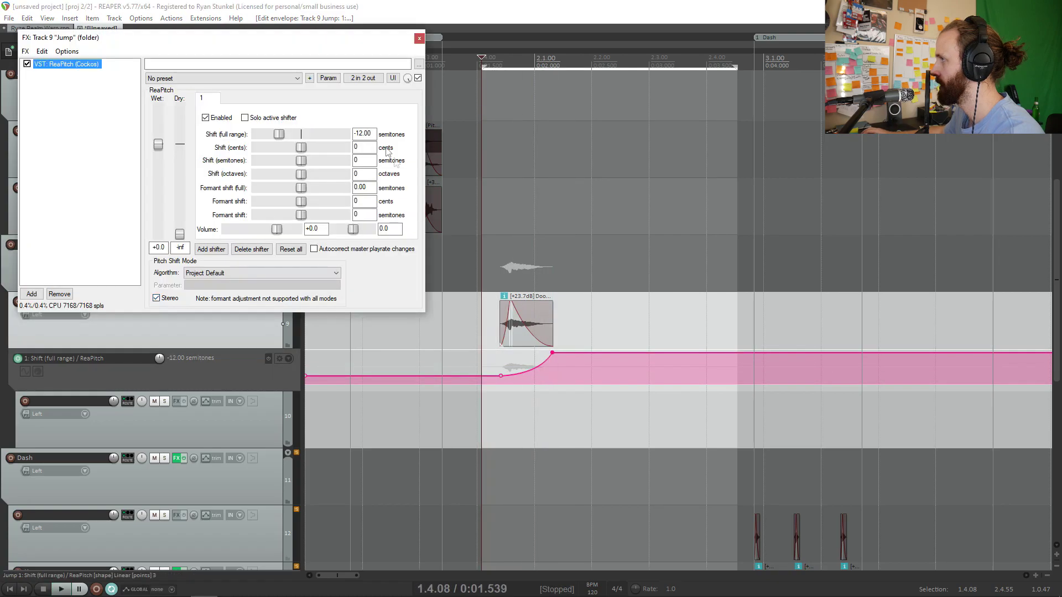
{"action": "left_click", "coordinate": [31, 293]}
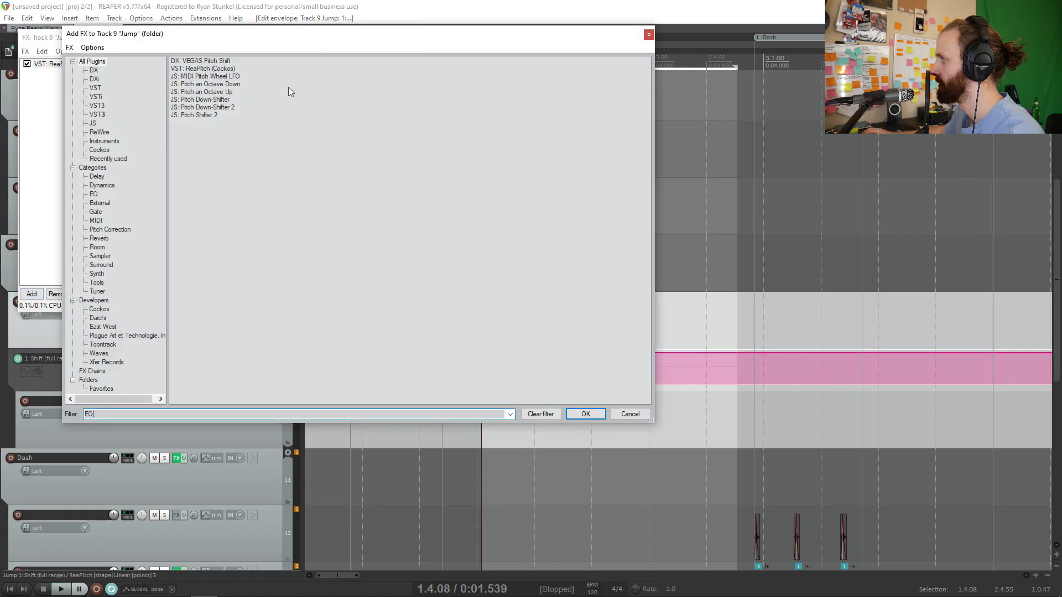
{"action": "double_click", "coordinate": [206, 108]}
{"action": "key", "text": "space"}
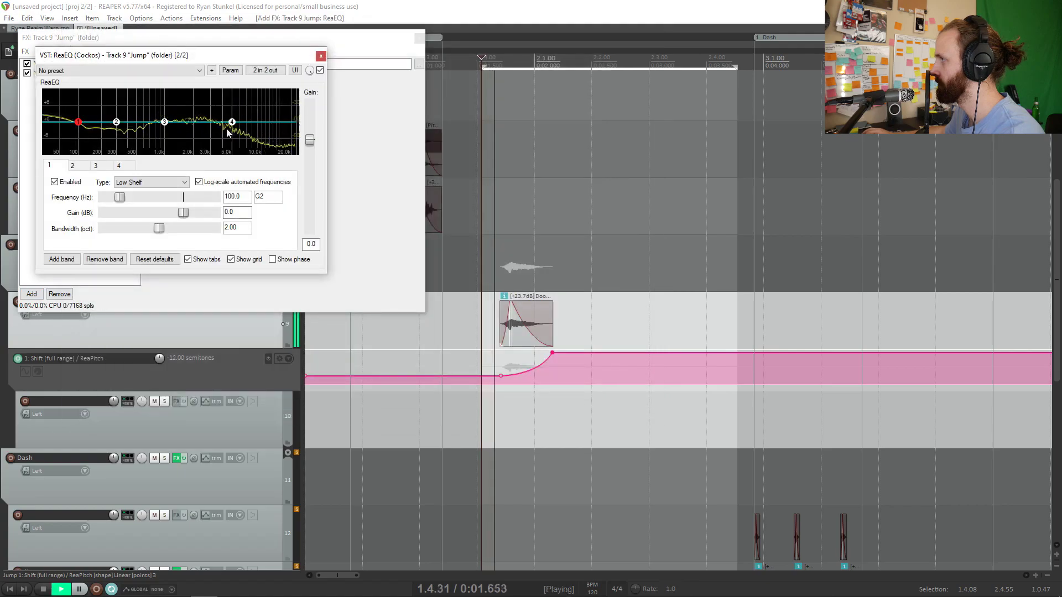
{"action": "left_click_drag", "start_coordinate": [116, 125], "coordinate": [213, 110]}
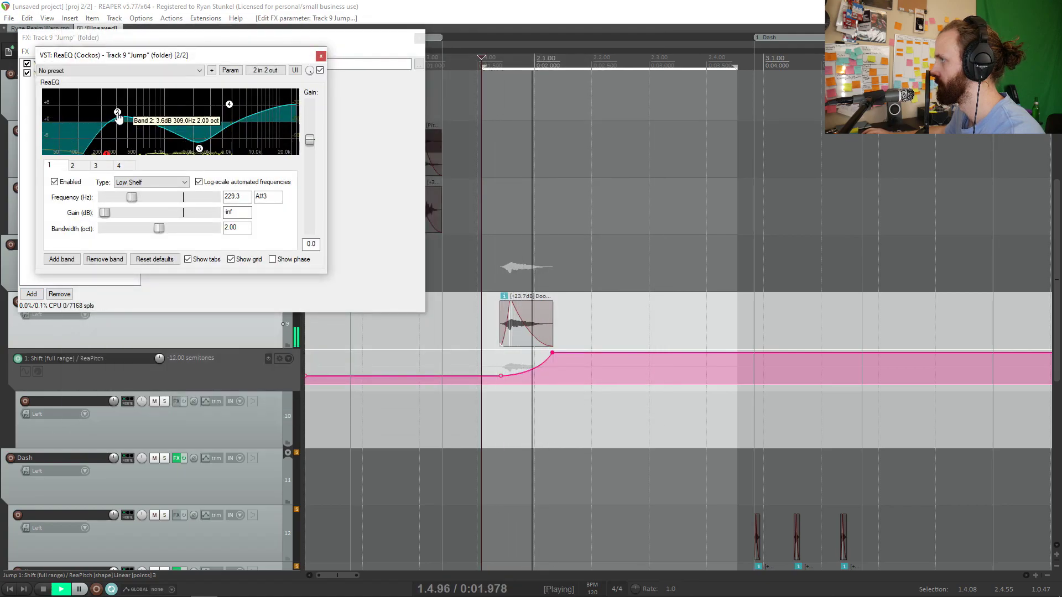
{"action": "left_click", "coordinate": [320, 56]}
{"action": "key", "text": "space"}
{"action": "left_click_drag", "start_coordinate": [501, 376], "coordinate": [487, 375]}
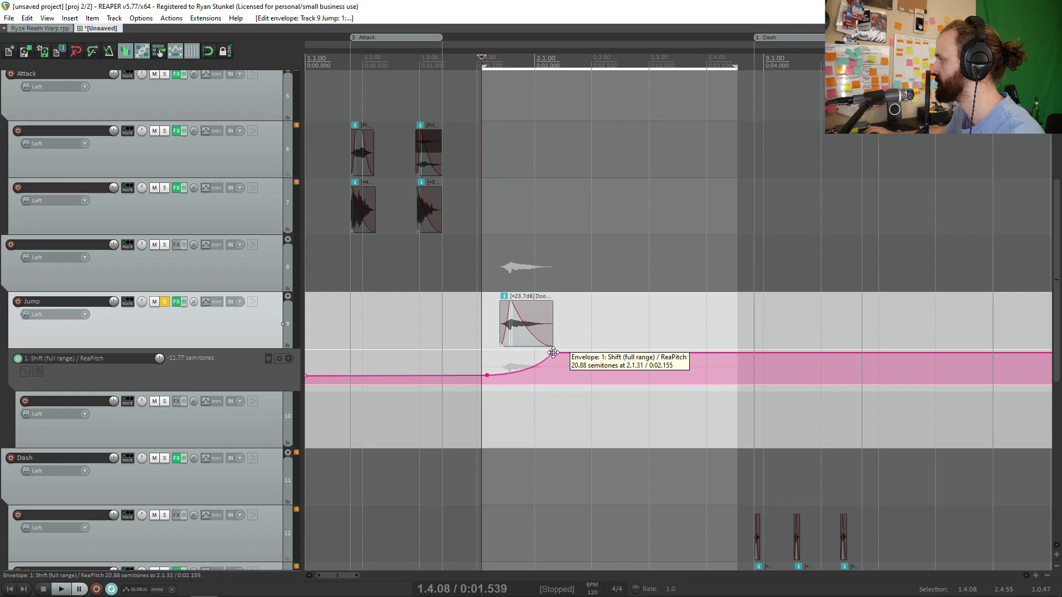
Move the top pitch envelope point later, audition it, and save the project.
{"action": "mouse_move", "coordinate": [552, 352]}
{"action": "left_mouse_down"}
{"action": "mouse_move", "coordinate": [588, 350]}
{"action": "mouse_move", "coordinate": [561, 352]}
{"action": "left_mouse_up"}
{"action": "key", "text": "space"}
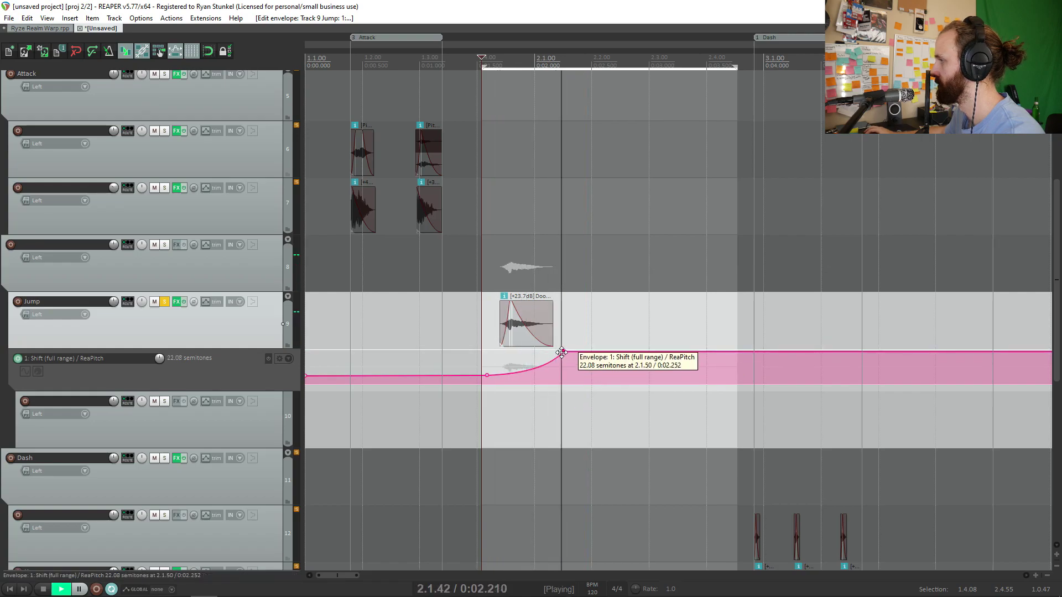
{"action": "key", "text": "space"}
{"action": "key", "text": "ctrl+s"}
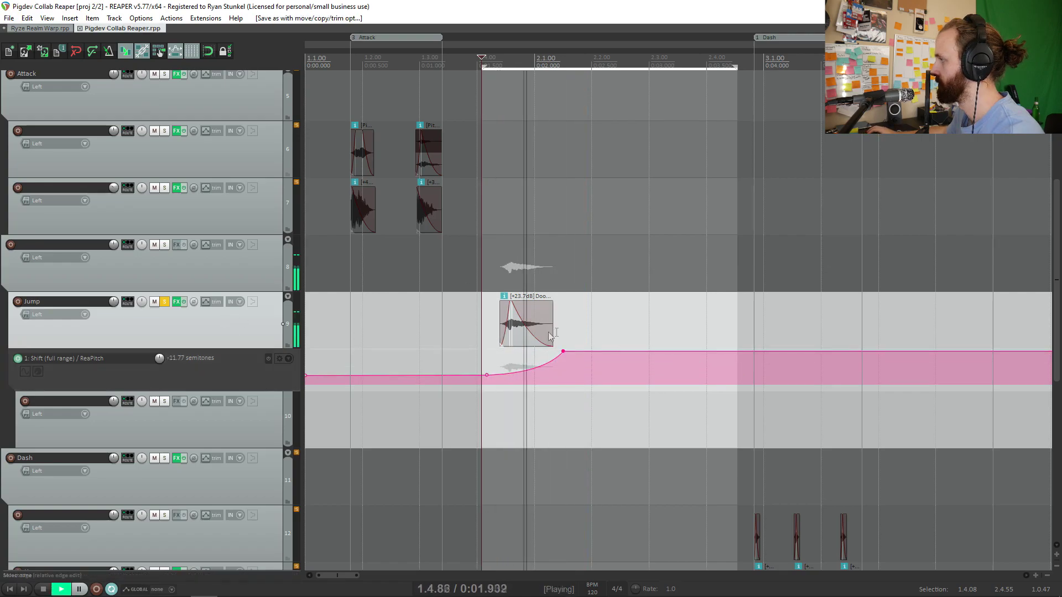
Copy the squeak item to the right and redraw the pitch envelope points beneath it.
{"action": "left_click_drag", "start_coordinate": [549, 322], "coordinate": [668, 322]}
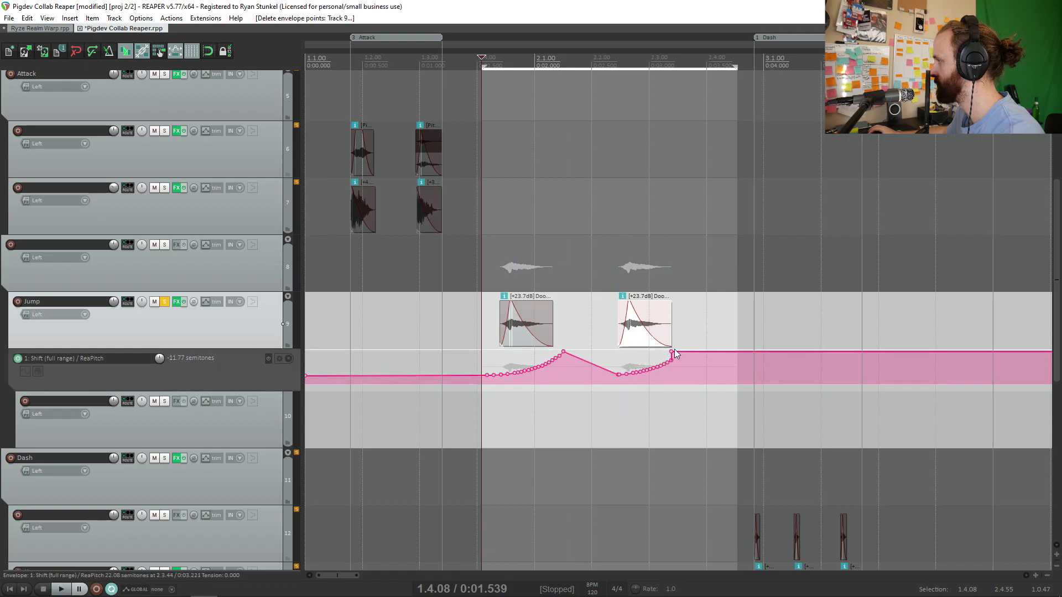
{"action": "key", "text": "Delete"}
{"action": "key", "text": "ctrl+z"}
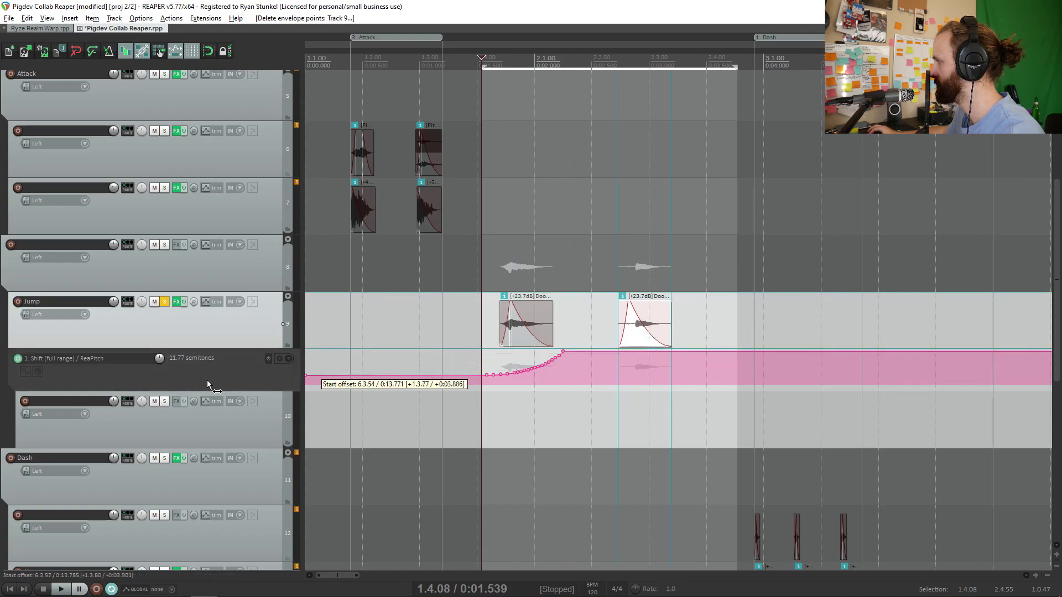
{"action": "left_click", "coordinate": [616, 352]}
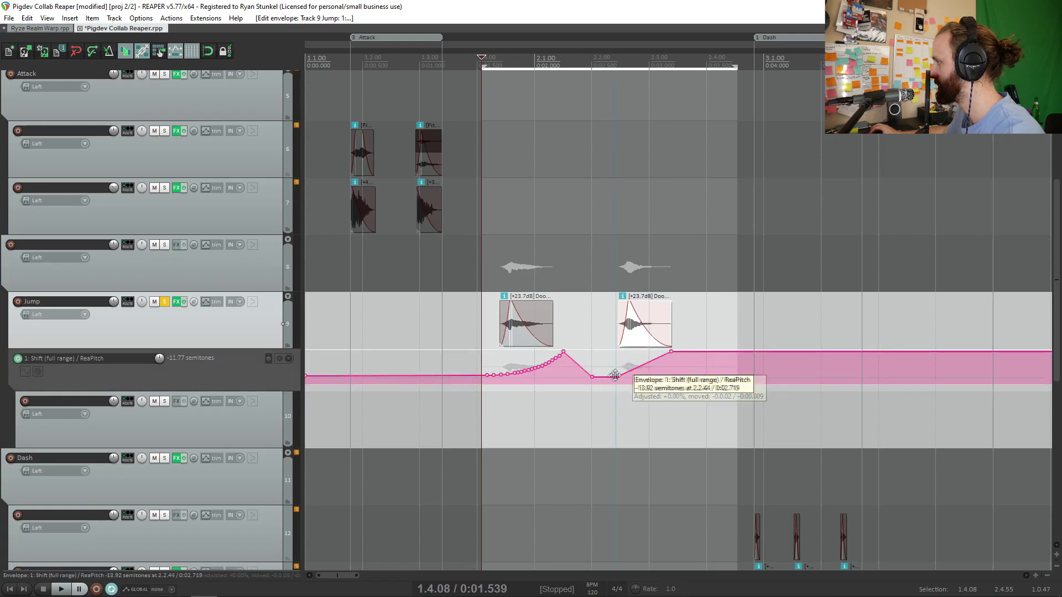
{"action": "mouse_move", "coordinate": [683, 345]}
{"action": "left_mouse_down"}
{"action": "mouse_move", "coordinate": [711, 345]}
{"action": "mouse_move", "coordinate": [678, 350]}
{"action": "left_mouse_up"}
{"action": "left_click", "coordinate": [612, 303]}
{"action": "key", "text": "space"}
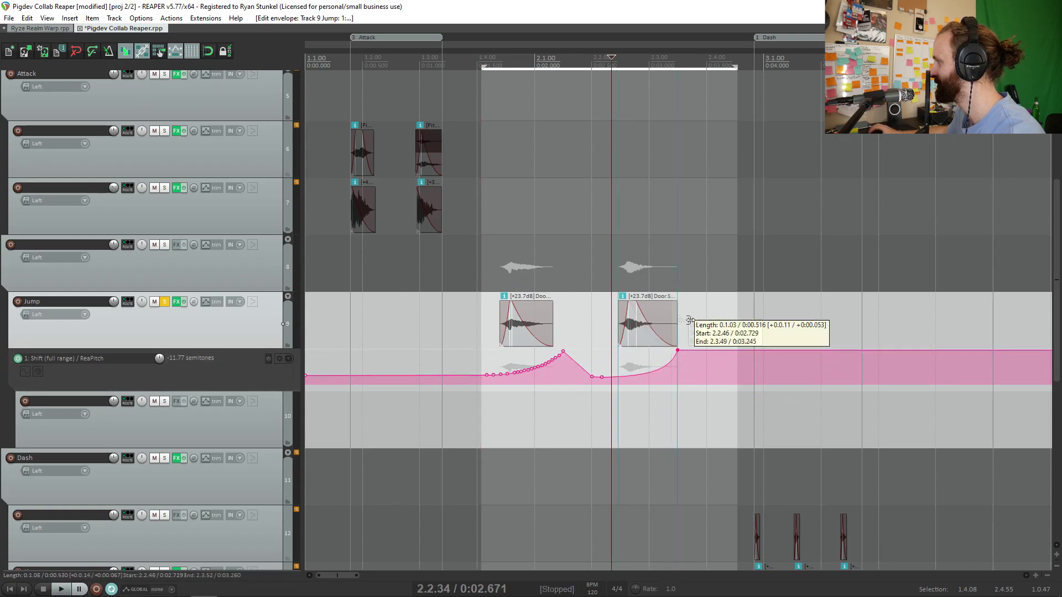
Lengthen the second Door Squeak item and extend the envelope's last point further right.
{"action": "left_click_drag", "start_coordinate": [690, 320], "coordinate": [751, 320]}
{"action": "left_click_drag", "start_coordinate": [678, 352], "coordinate": [817, 352]}
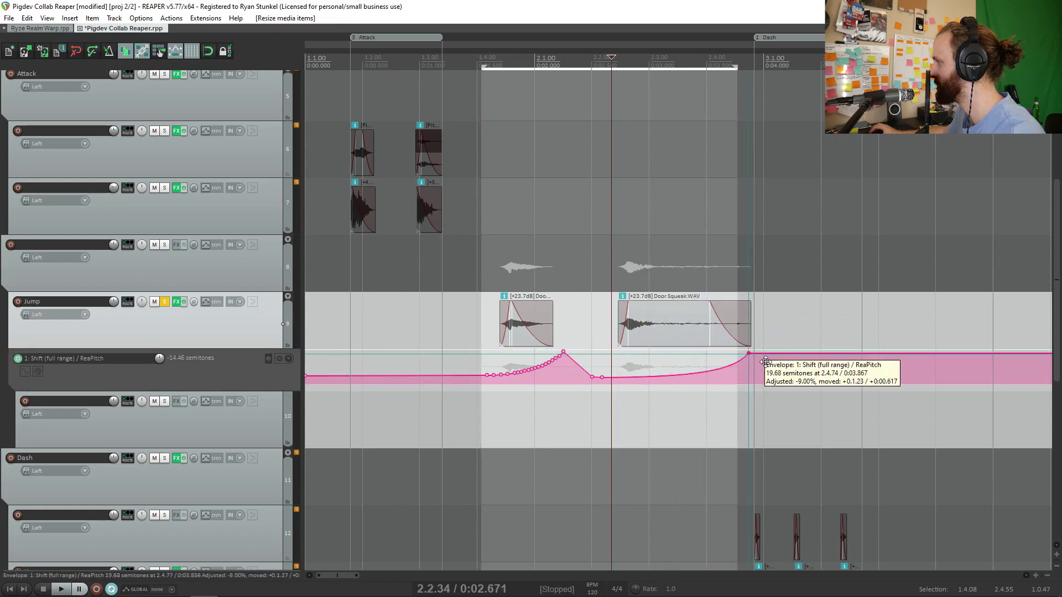
{"action": "left_click", "coordinate": [582, 327]}
{"action": "left_click", "coordinate": [665, 322]}
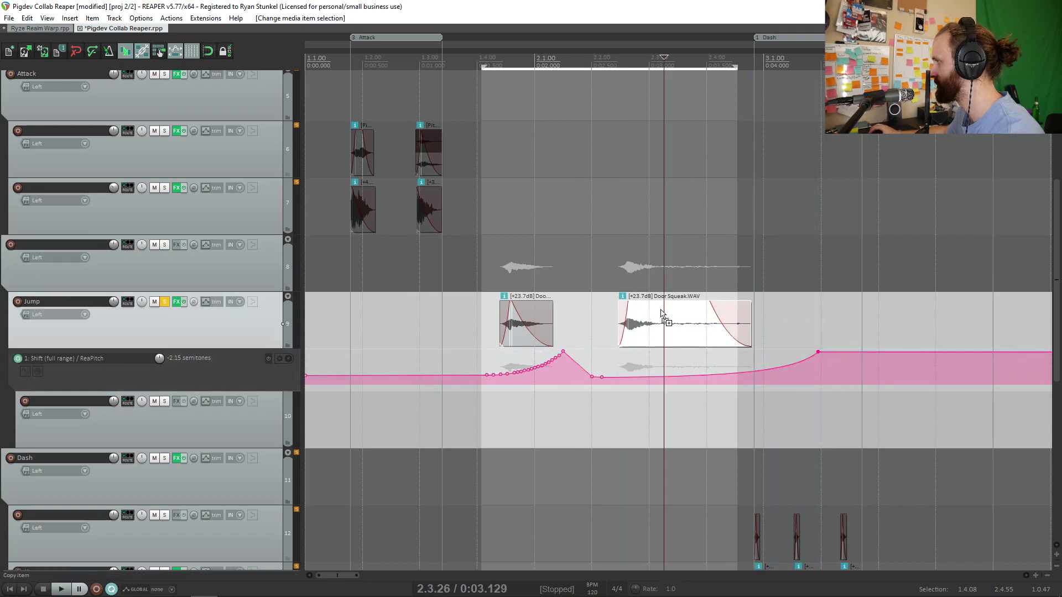
Reverse the second squeak, keep only its right half, move it left, and clear later envelope points.
{"action": "key", "text": "ctrl+alt+r"}
{"action": "left_click", "coordinate": [703, 320]}
{"action": "key", "text": "s"}
{"action": "left_click", "coordinate": [686, 331]}
{"action": "key", "text": "Delete"}
{"action": "left_click_drag", "start_coordinate": [722, 332], "coordinate": [608, 337]}
{"action": "left_click_drag", "start_coordinate": [832, 350], "coordinate": [615, 332]}
{"action": "key", "text": "Delete"}
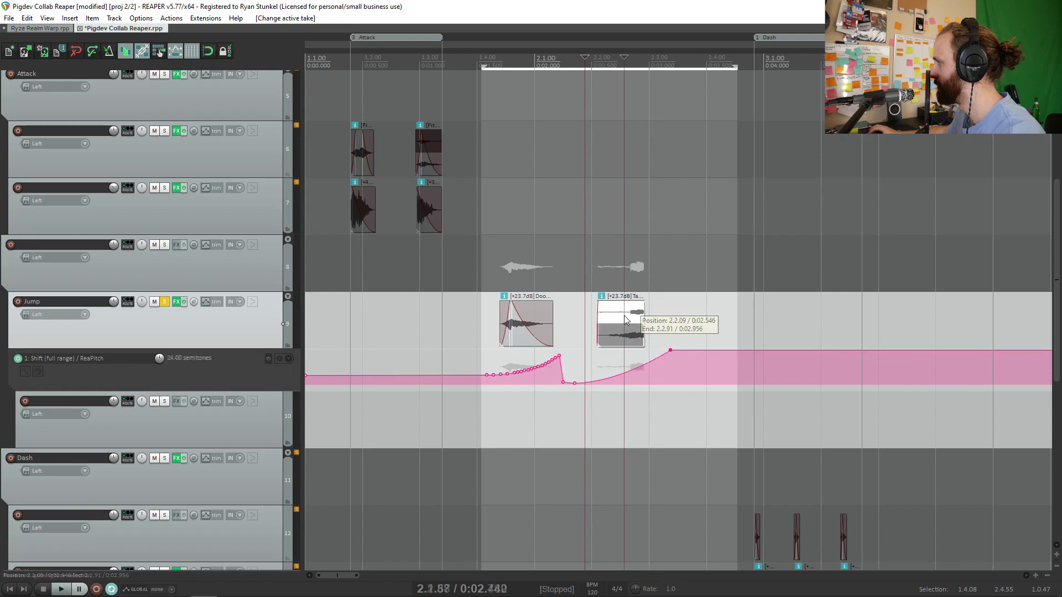
Reposition the reversed squeak and add a low envelope point ramping the pitch up.
{"action": "left_click_drag", "start_coordinate": [644, 328], "coordinate": [736, 328]}
{"action": "key", "text": "space"}
{"action": "left_click_drag", "start_coordinate": [653, 316], "coordinate": [611, 318]}
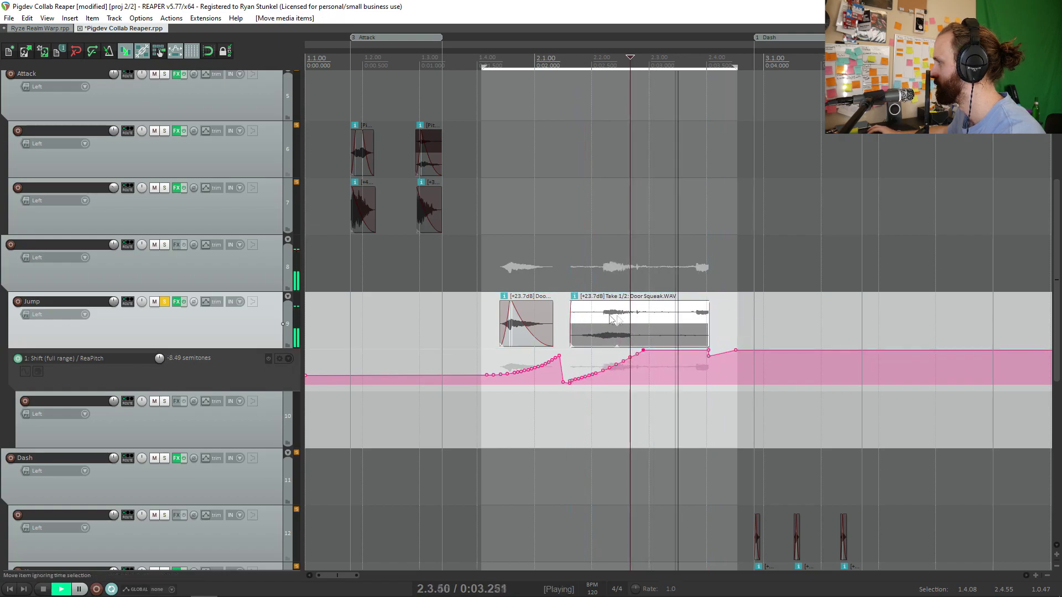
{"action": "left_click", "coordinate": [498, 266]}
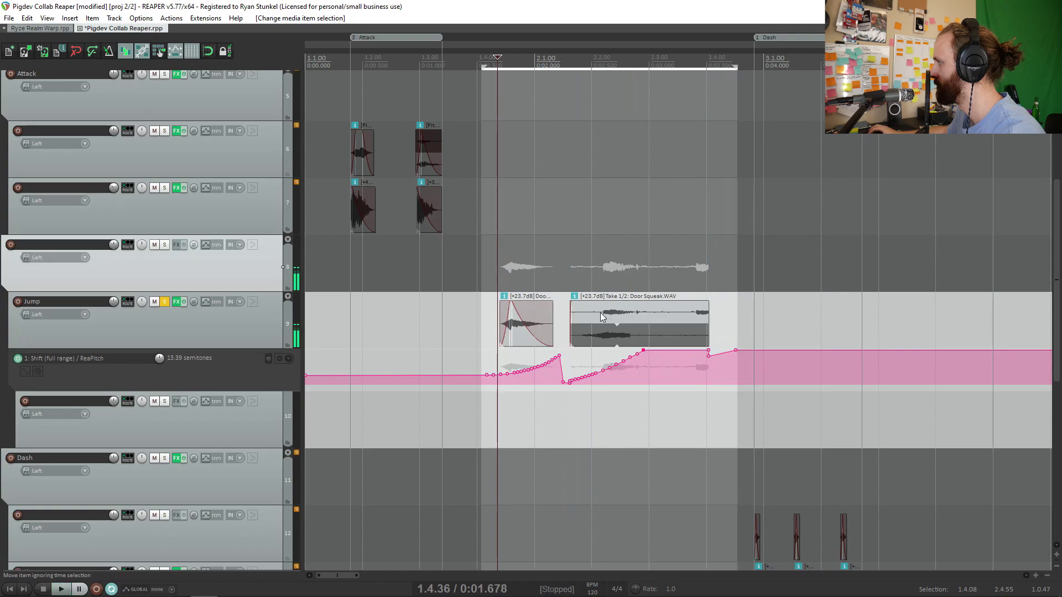
{"action": "key", "text": "ctrl+z"}
{"action": "key", "text": "ctrl+z"}
{"action": "key", "text": "ctrl+z"}
{"action": "left_click", "coordinate": [596, 387]}
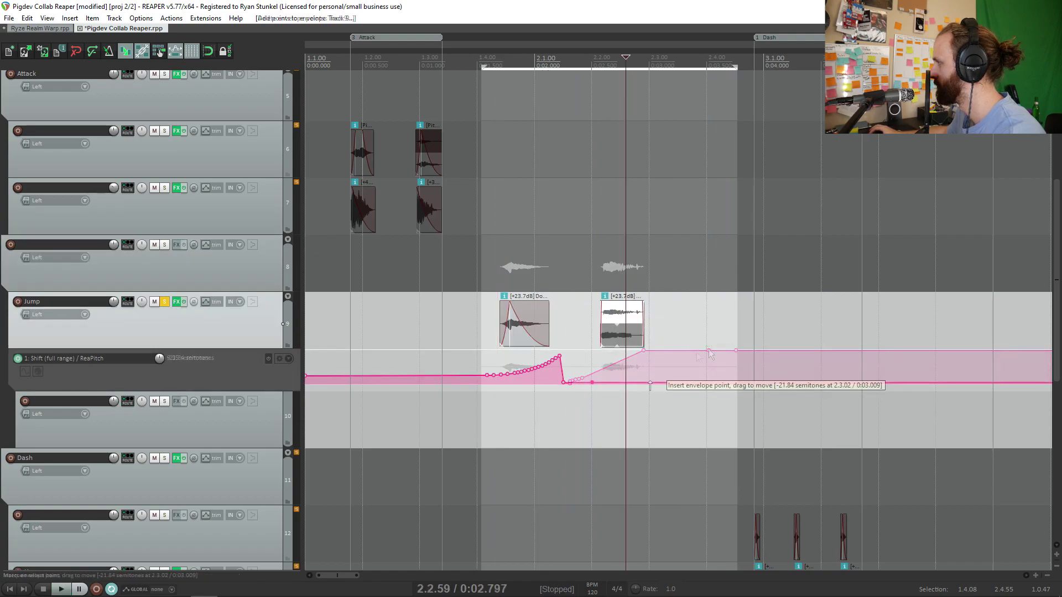
{"action": "left_click_drag", "start_coordinate": [651, 381], "coordinate": [628, 369]}
{"action": "left_click", "coordinate": [595, 297]}
{"action": "key", "text": "space"}
Restore the normalized item version, lengthen it, and bring up its item properties.
{"action": "left_click_drag", "start_coordinate": [611, 315], "coordinate": [624, 312]}
{"action": "key", "text": "ctrl+z"}
{"action": "key", "text": "ctrl+z"}
{"action": "key", "text": "ctrl+z"}
{"action": "key", "text": "ctrl+z"}
{"action": "key", "text": "ctrl+z"}
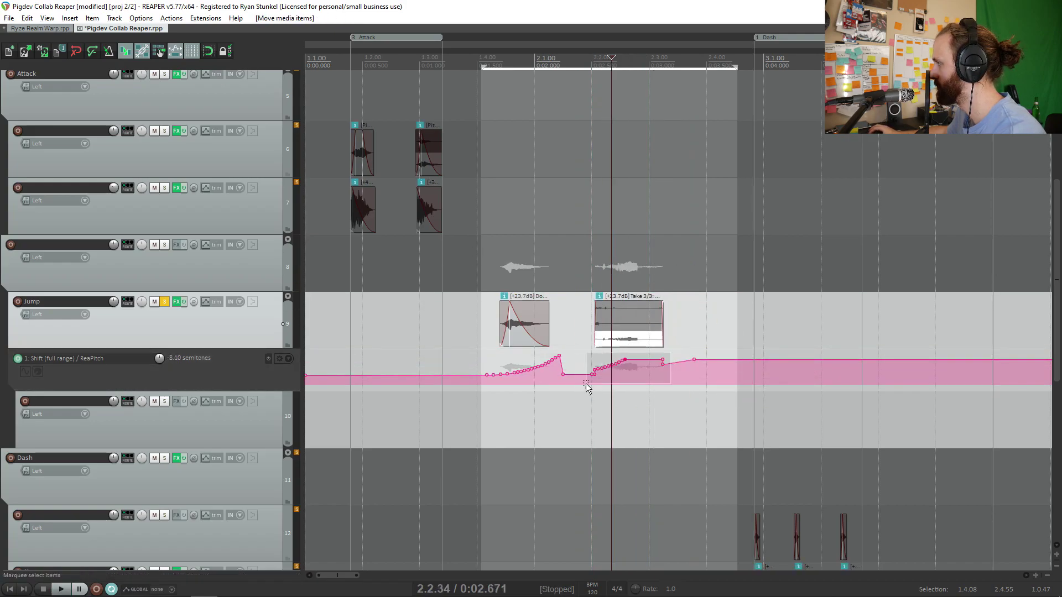
{"action": "key", "text": "ctrl+z"}
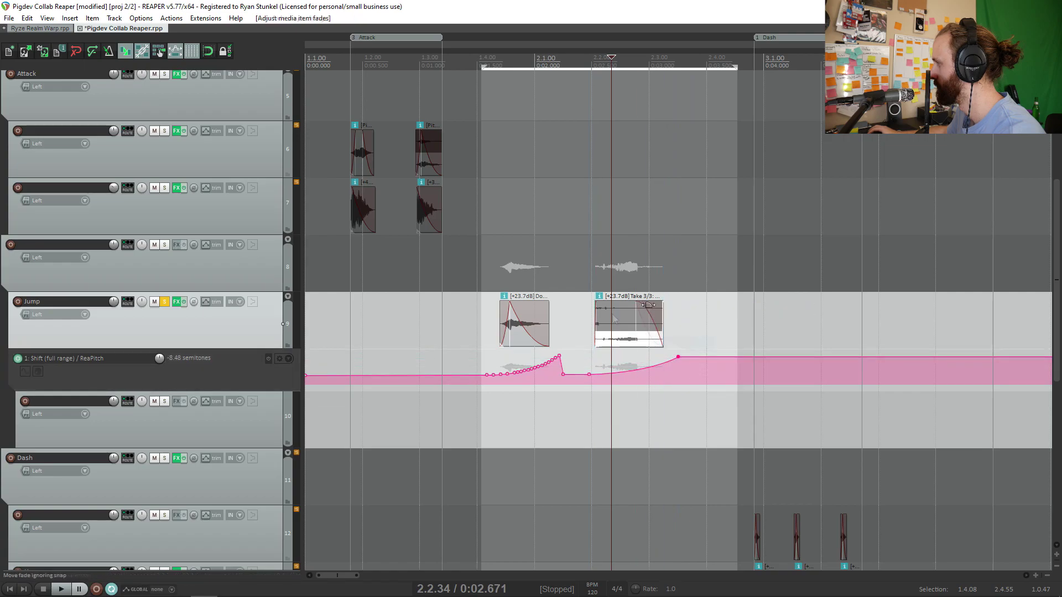
{"action": "key", "text": "ctrl+z"}
{"action": "key", "text": "ctrl+z"}
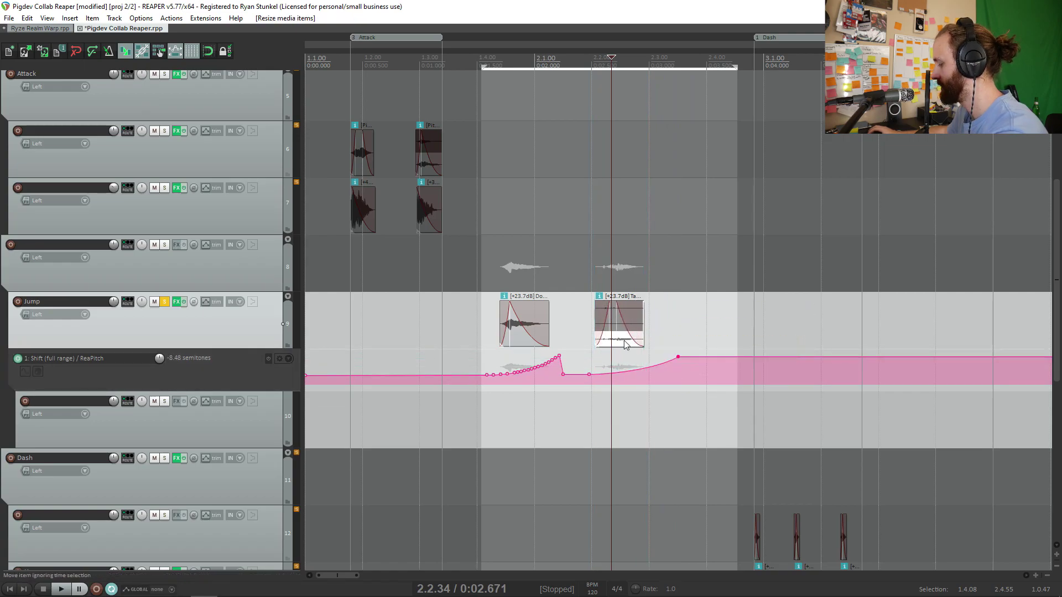
{"action": "key", "text": "ctrl+z"}
{"action": "key", "text": "space"}
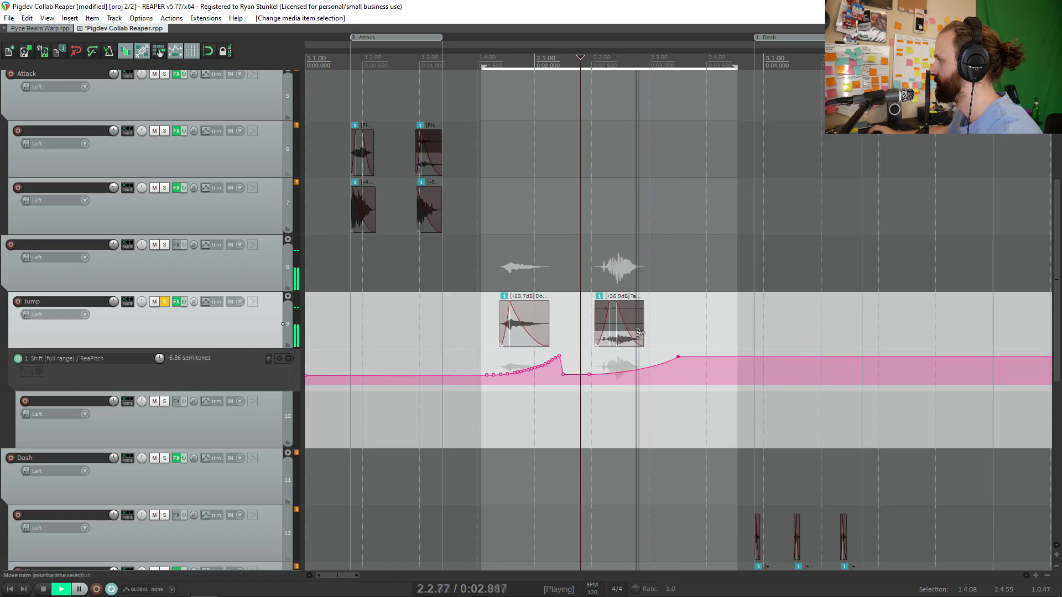
{"action": "key", "text": "ctrl+z"}
{"action": "left_click_drag", "start_coordinate": [640, 340], "coordinate": [661, 338]}
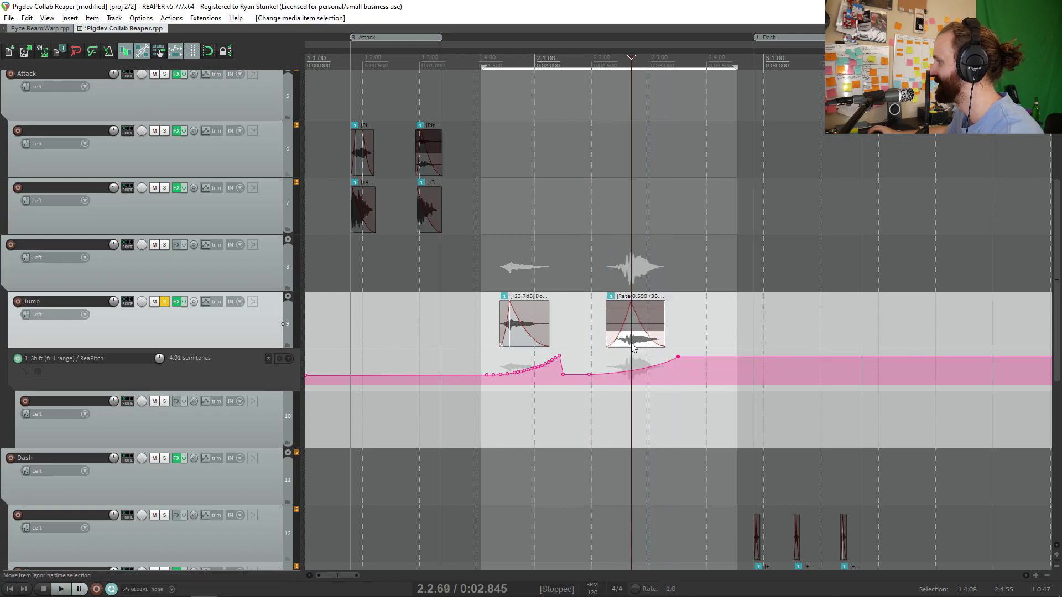
{"action": "double_click", "coordinate": [633, 342]}
Apply the item property changes and stretch the squeak item to slow it further.
{"action": "left_click", "coordinate": [461, 238]}
{"action": "key", "text": "Return"}
{"action": "key", "text": "space"}
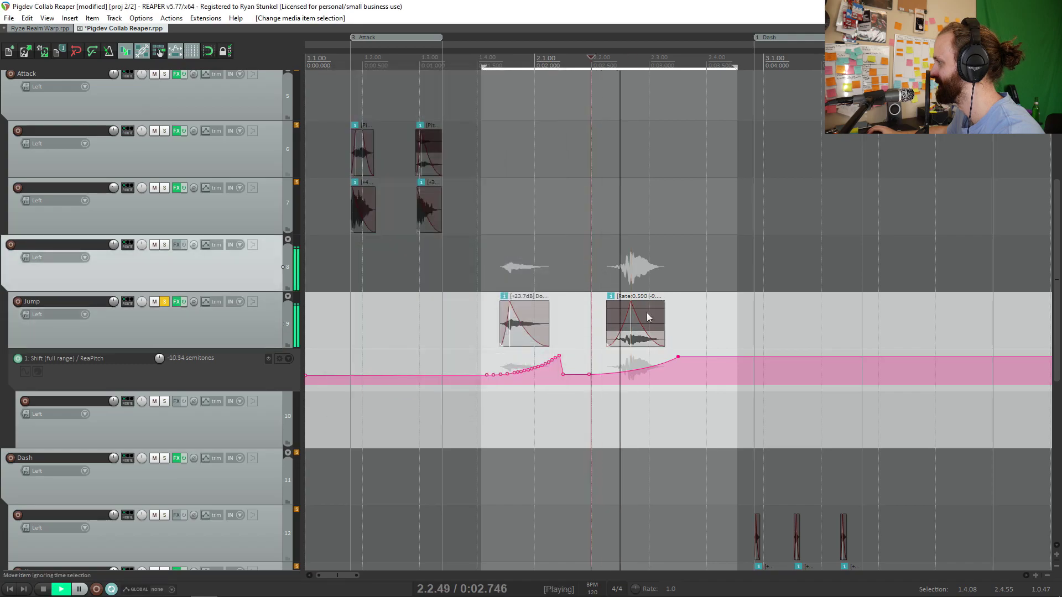
{"action": "left_click_drag", "start_coordinate": [607, 338], "coordinate": [603, 338]}
{"action": "left_click_drag", "start_coordinate": [665, 340], "coordinate": [678, 345]}
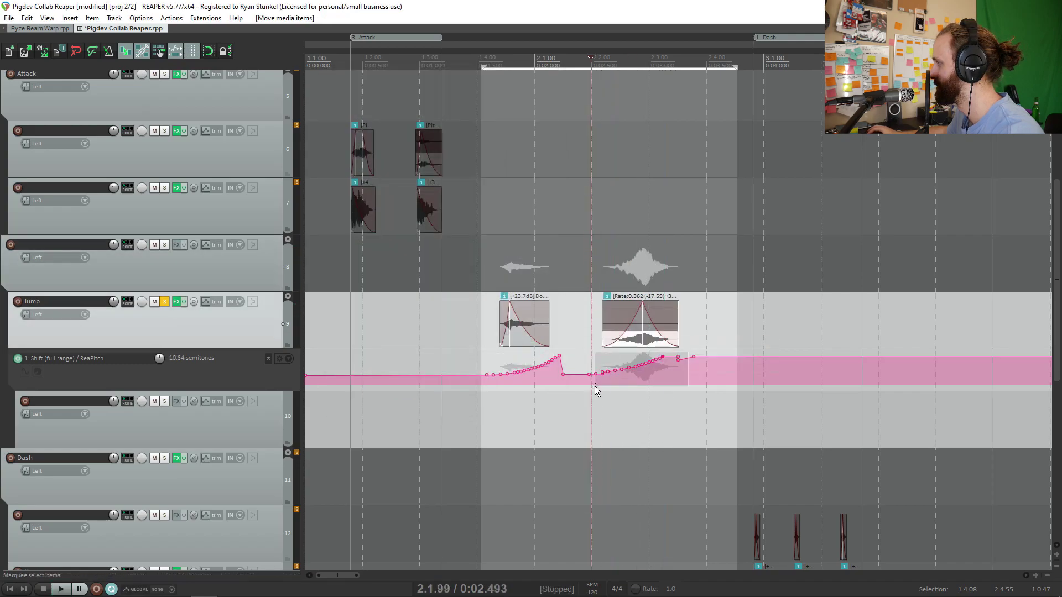
{"action": "key", "text": "space"}
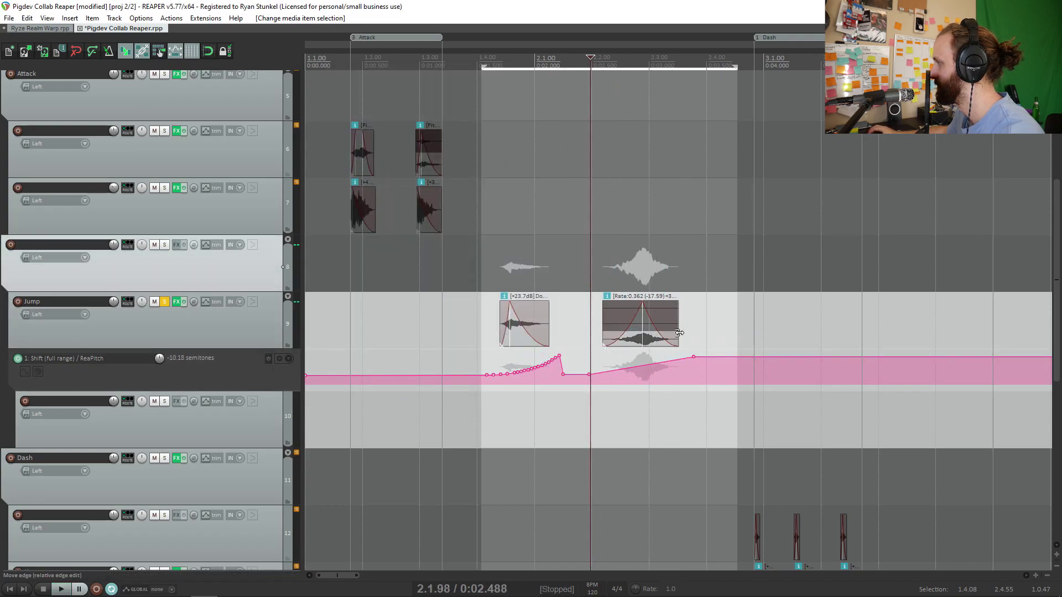
Trim and re-stretch the squeak item's end, then audition the jump layers.
{"action": "left_click_drag", "start_coordinate": [679, 332], "coordinate": [668, 334]}
{"action": "left_click", "coordinate": [656, 343]}
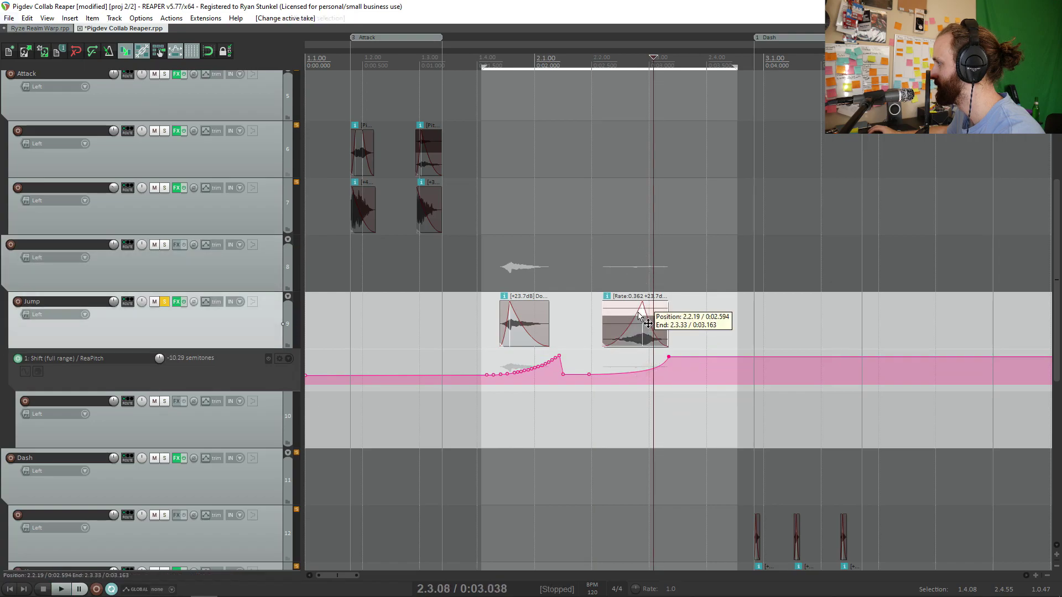
{"action": "mouse_move", "coordinate": [667, 338]}
{"action": "left_mouse_down"}
{"action": "mouse_move", "coordinate": [710, 338]}
{"action": "mouse_move", "coordinate": [673, 338]}
{"action": "left_mouse_up"}
{"action": "left_click", "coordinate": [588, 276]}
{"action": "key", "text": "space"}
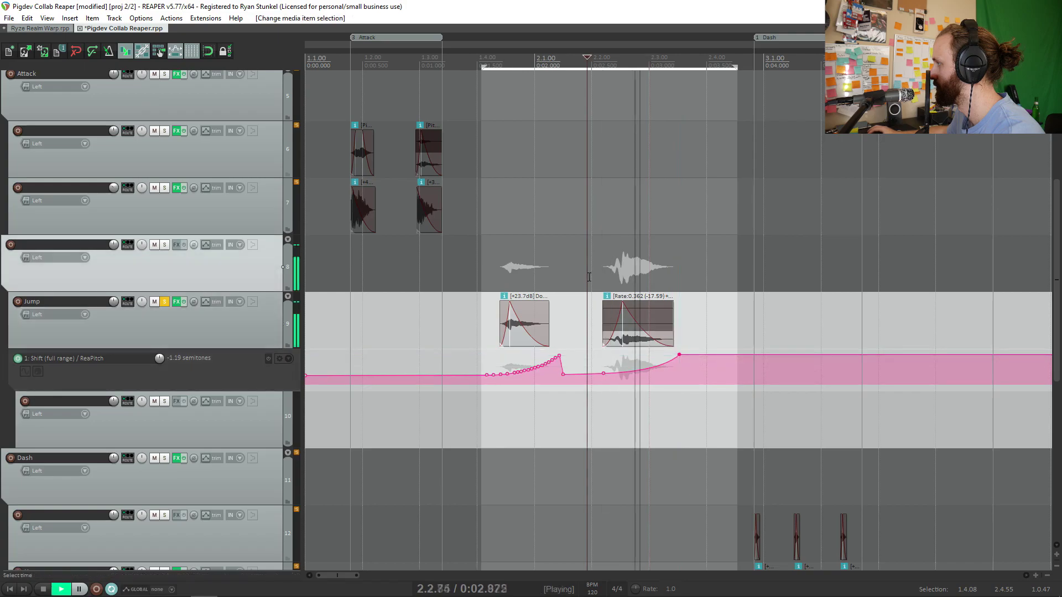
{"action": "left_click", "coordinate": [662, 340]}
{"action": "key", "text": "space"}
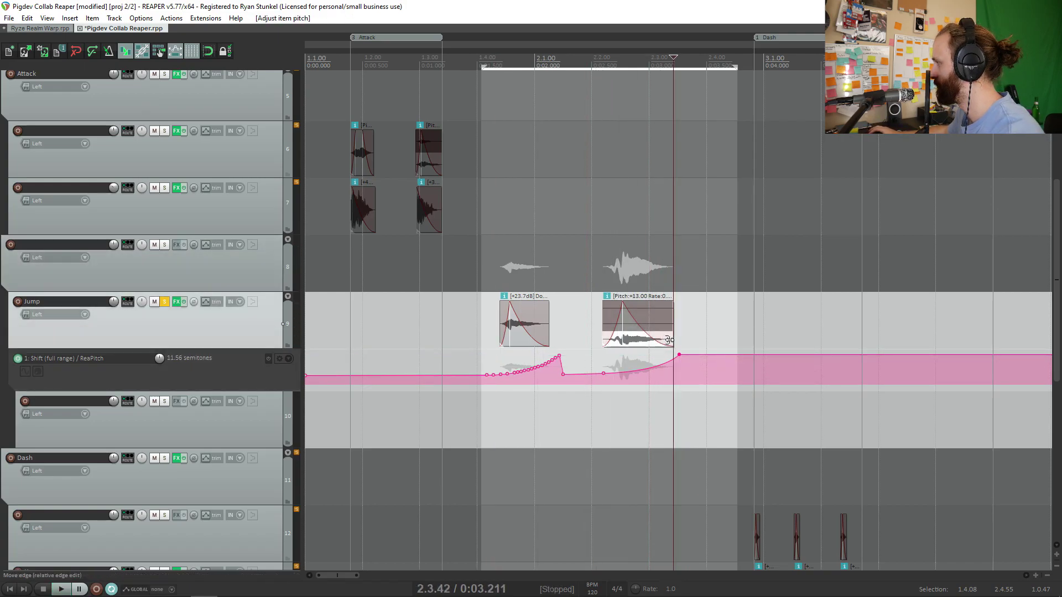
Move the pitch curve's peak earlier, set the layer to +9.00 semitones, and duplicate Jump.
{"action": "left_click_drag", "start_coordinate": [679, 355], "coordinate": [669, 355]}
{"action": "left_click", "coordinate": [593, 277]}
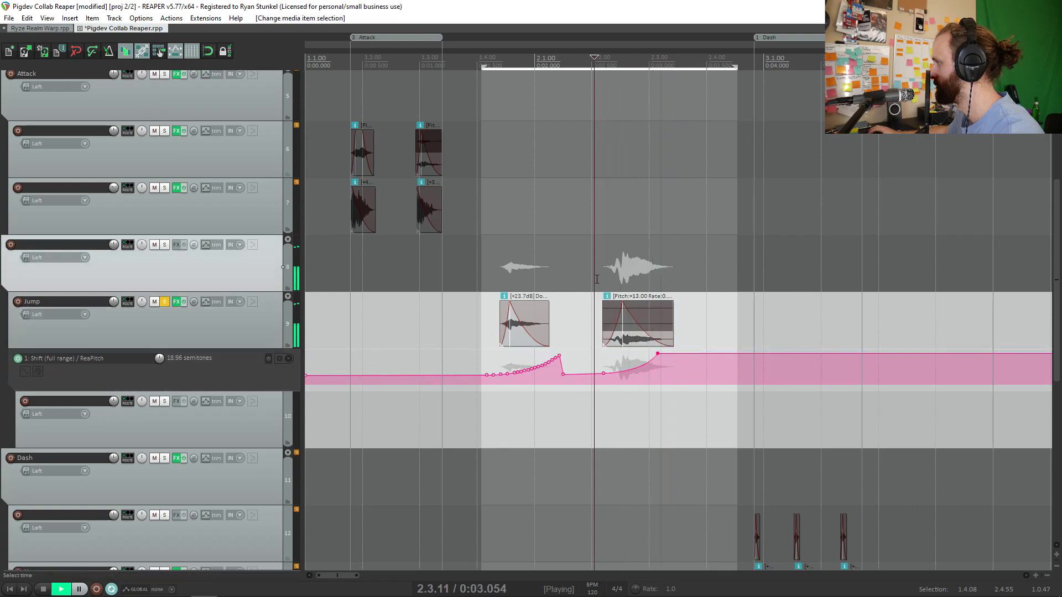
{"action": "key", "text": "space"}
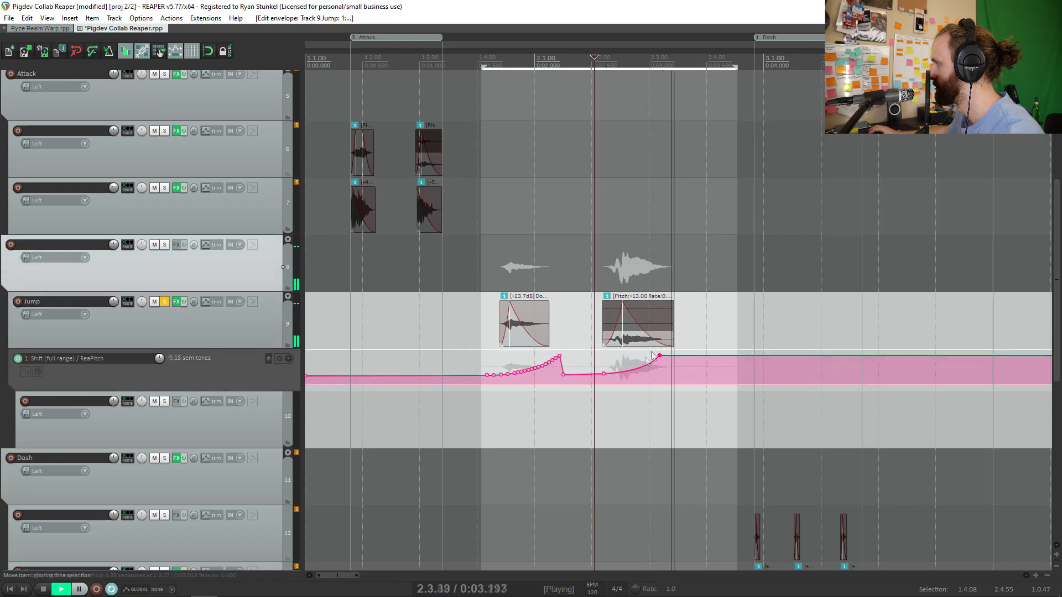
{"action": "key", "text": "space"}
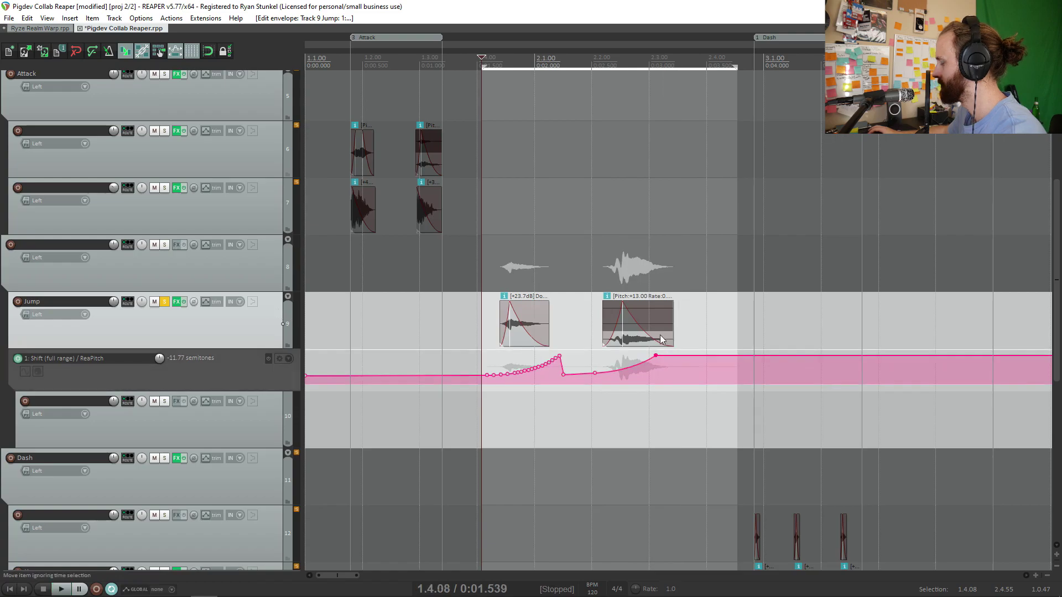
{"action": "left_click", "coordinate": [661, 339]}
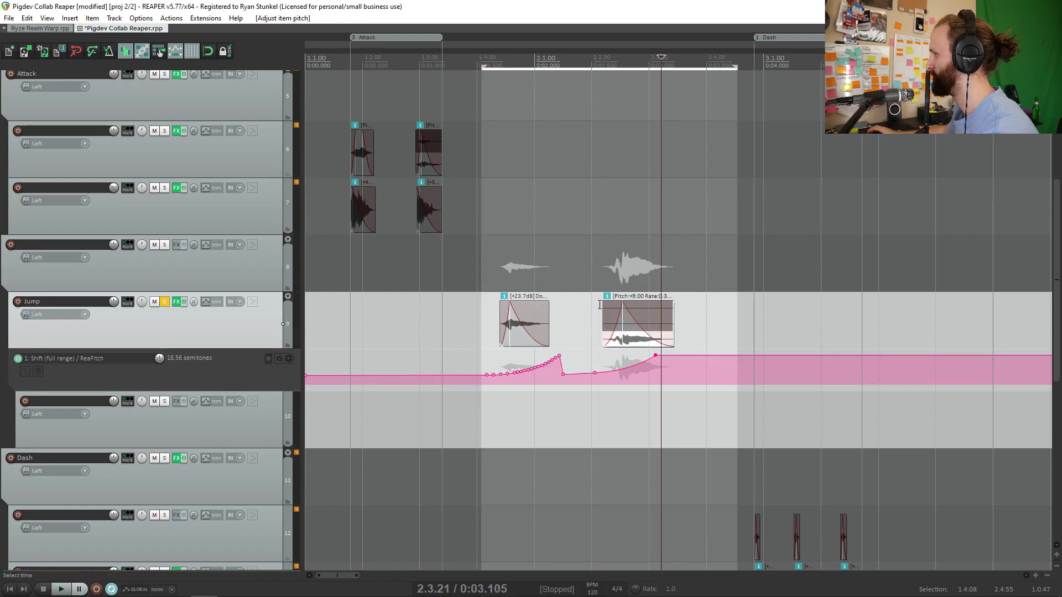
{"action": "key", "text": "ctrl+z"}
{"action": "key", "text": "space"}
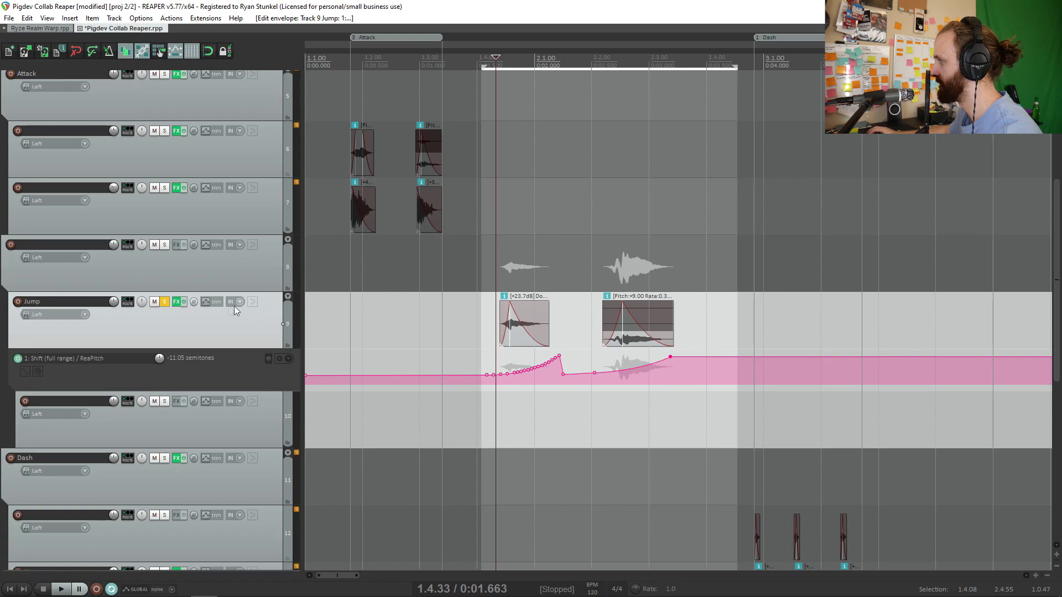
{"action": "key", "text": "ctrl+alt+d"}
Delete the opposite layer from each Jump track copy and remove the empty leftover tracks.
{"action": "left_click", "coordinate": [636, 327]}
{"action": "key", "text": "Delete"}
{"action": "left_click", "coordinate": [524, 476]}
{"action": "key", "text": "Delete"}
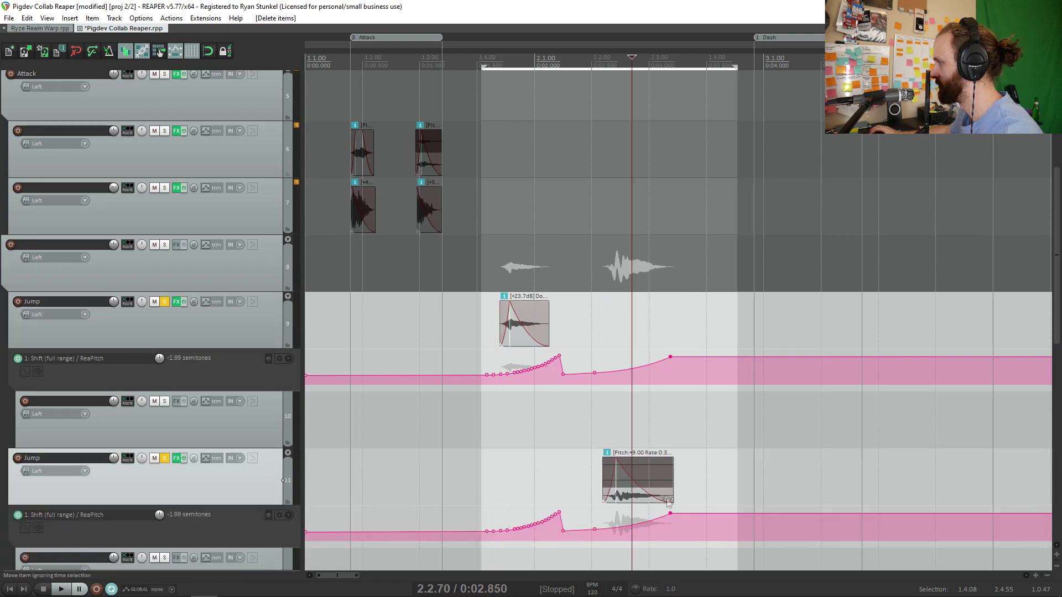
{"action": "left_click", "coordinate": [664, 501]}
{"action": "key", "text": "v"}
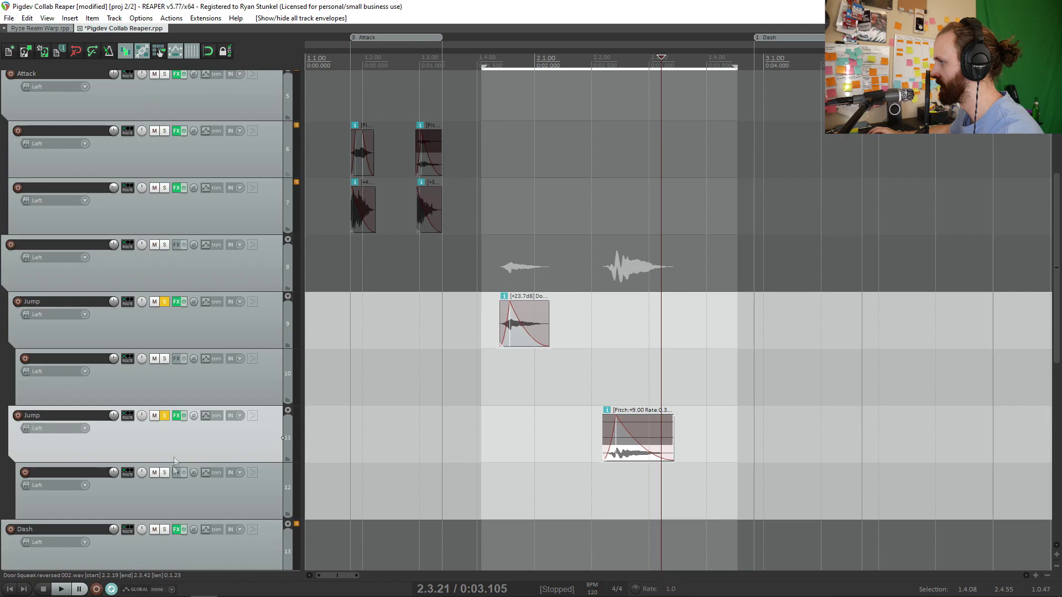
{"action": "key", "text": "Delete"}
{"action": "key", "text": "Delete"}
Adjust the high shelf band of the second Jump track's EQ while auditioning the jump.
{"action": "left_click", "coordinate": [169, 358]}
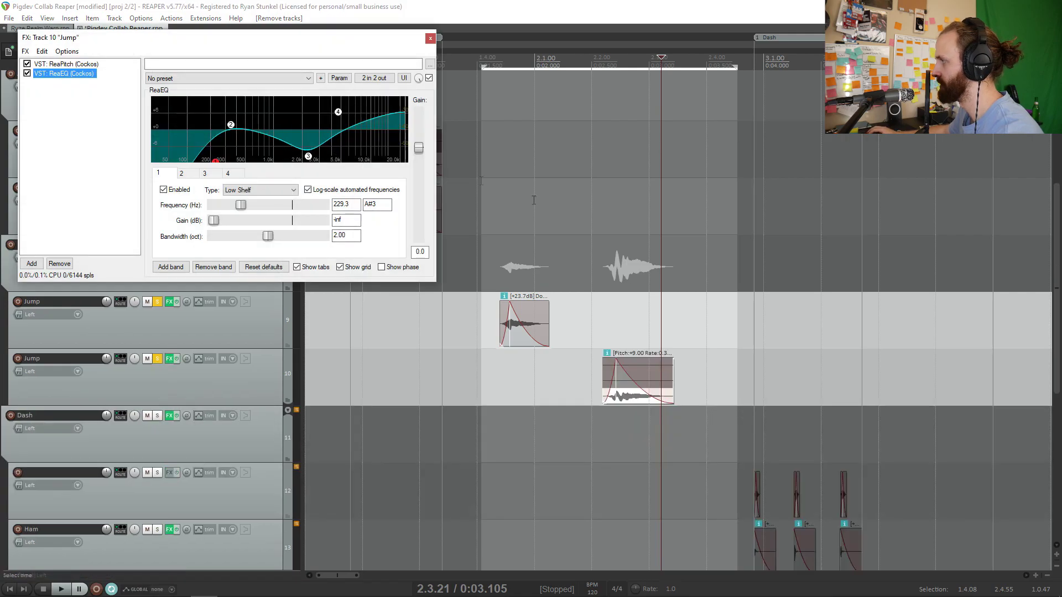
{"action": "key", "text": "space"}
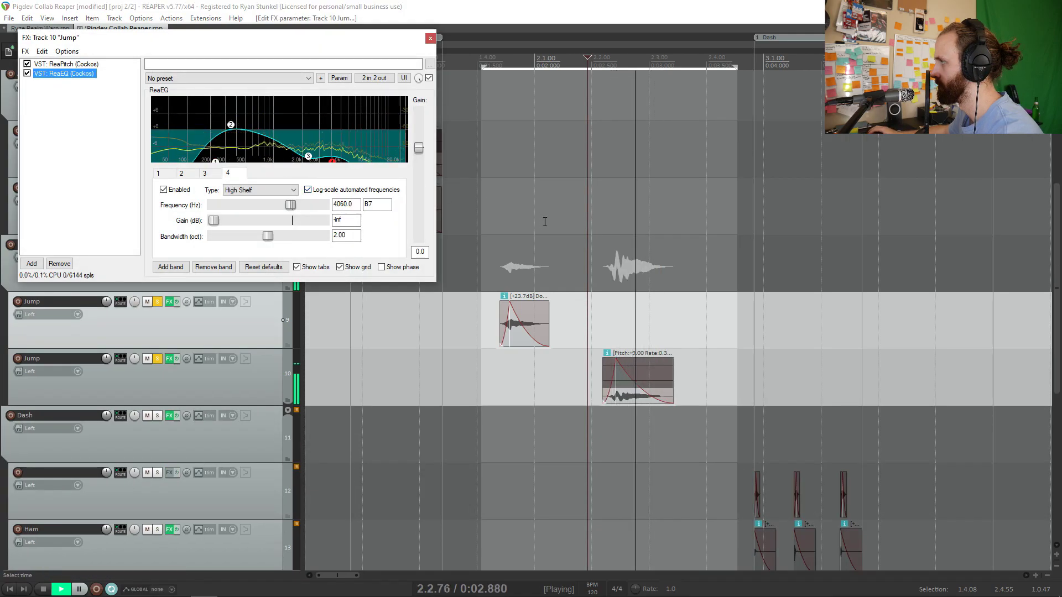
{"action": "left_click", "coordinate": [498, 242]}
{"action": "key", "text": "space"}
{"action": "left_click", "coordinate": [333, 383]}
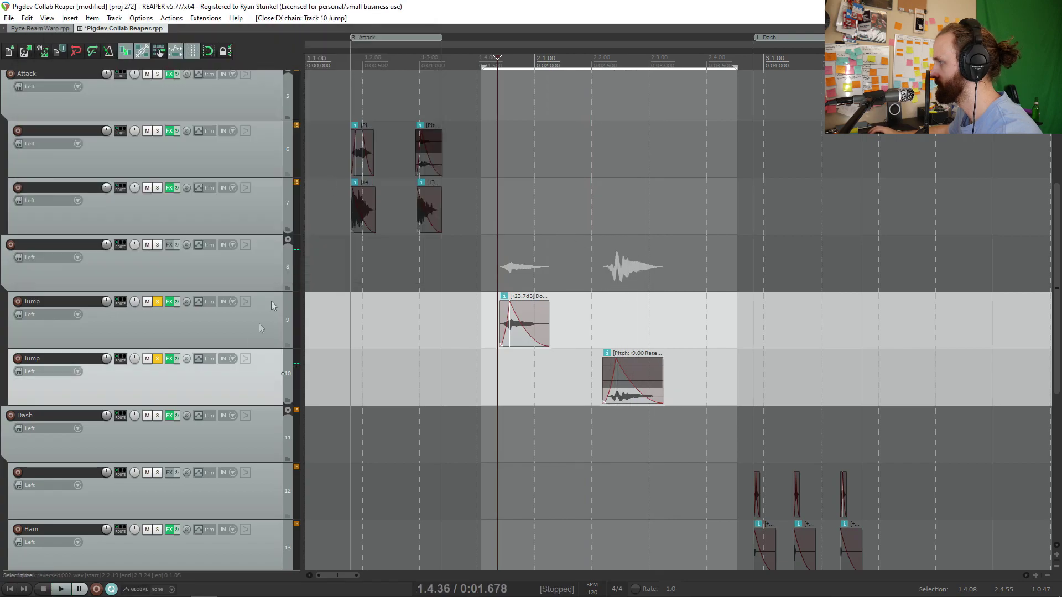
Pull the second Jump track's pitch curve end point earlier and audition the jump.
{"action": "key", "text": "v"}
{"action": "left_click_drag", "start_coordinate": [670, 456], "coordinate": [651, 454]}
{"action": "left_click", "coordinate": [624, 366]}
{"action": "key", "text": "space"}
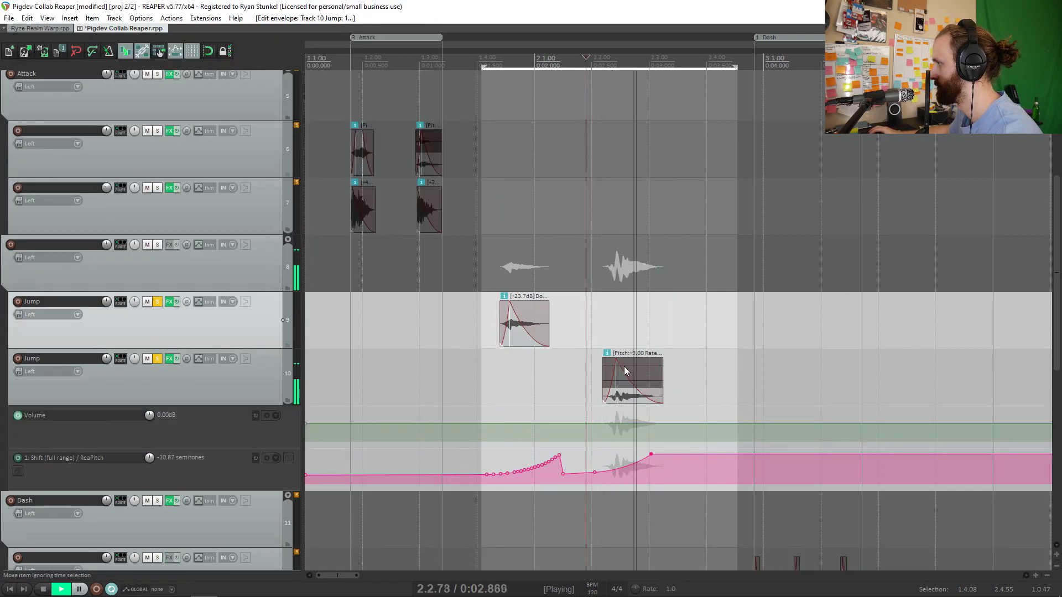
{"action": "left_click", "coordinate": [487, 293]}
Cut ReaEQ band 2 by 5 dB at 378 Hz on the second Jump track, then hide envelopes.
{"action": "left_click", "coordinate": [169, 358]}
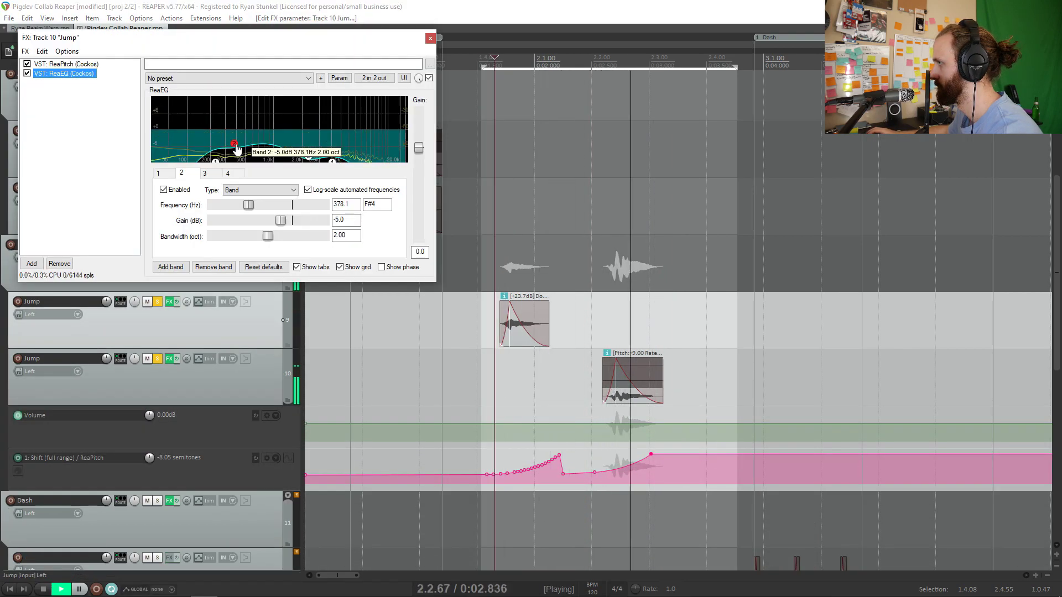
{"action": "left_click", "coordinate": [169, 358]}
{"action": "key", "text": "space"}
{"action": "key", "text": "v"}
{"action": "left_click", "coordinate": [639, 339]}
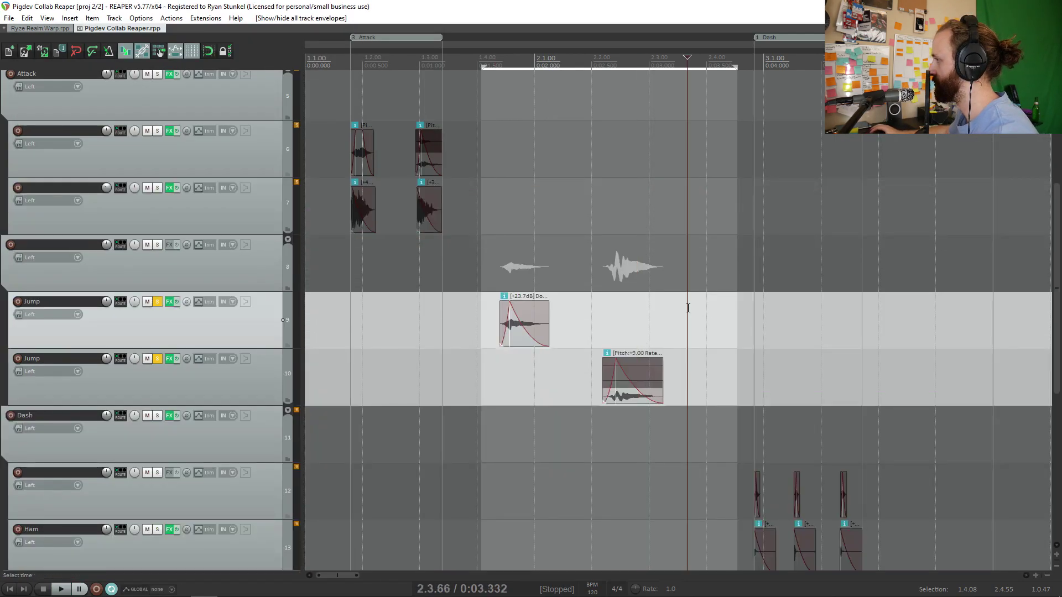
{"action": "scroll", "coordinate": [688, 308], "scroll_direction": "down", "scroll_amount": 2}
Nudge the pitched layer earlier, duplicate the second Jump track, and copy the Door Squeak clip onto it.
{"action": "left_click_drag", "start_coordinate": [539, 390], "coordinate": [511, 390]}
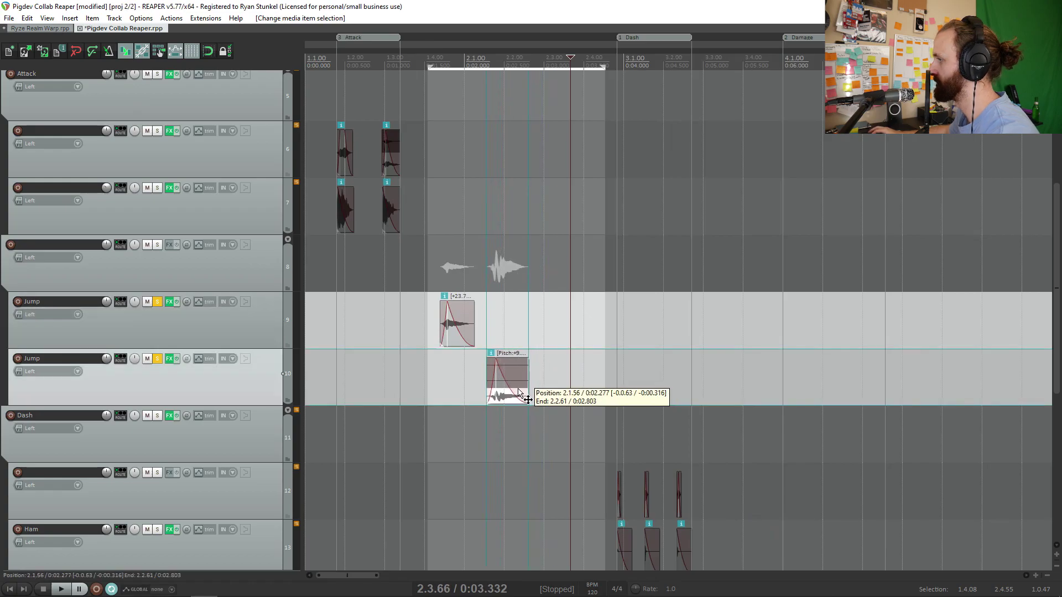
{"action": "key", "text": "ctrl+alt+d"}
{"action": "left_click_drag", "start_coordinate": [583, 327], "coordinate": [588, 457]}
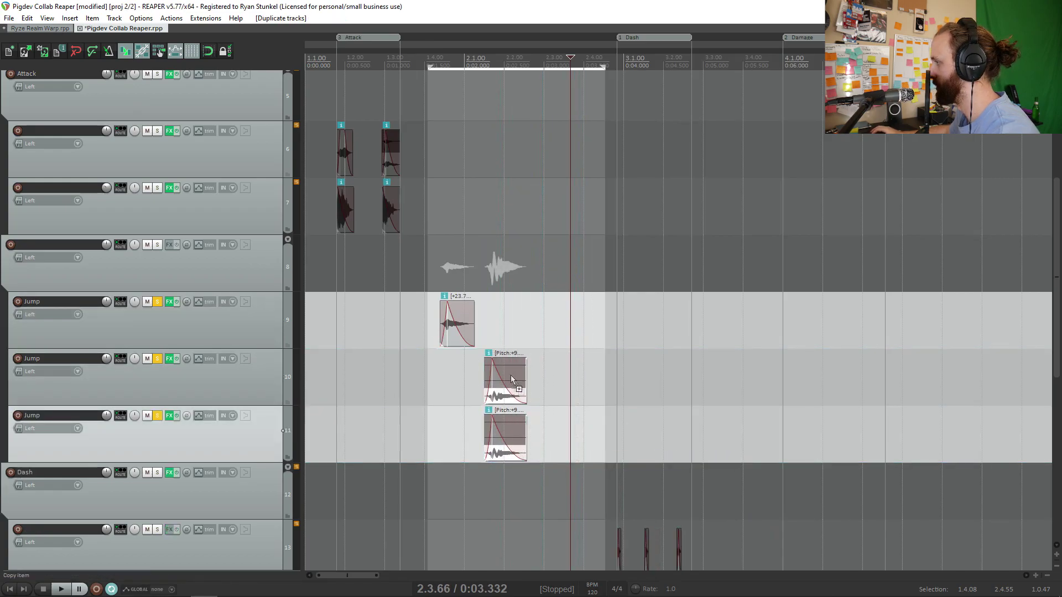
{"action": "left_click", "coordinate": [512, 391]}
{"action": "key", "text": "ctrl+z"}
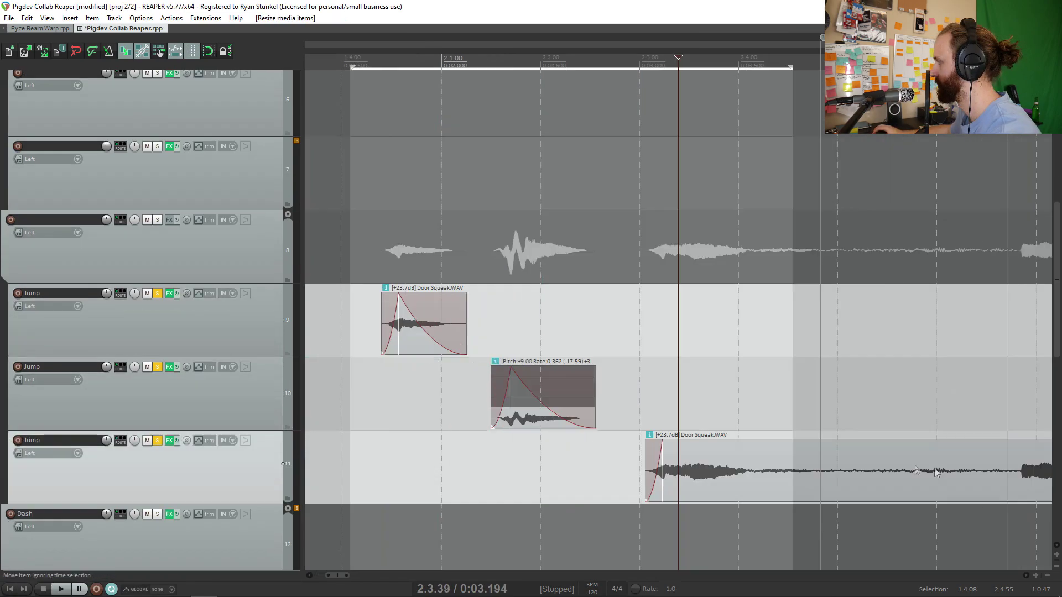
{"action": "scroll", "coordinate": [620, 474], "scroll_direction": "down", "scroll_amount": 2}
Split the copied Door Squeak clip and delete its tail, leaving a short clip at 2.3.00.
{"action": "left_click", "coordinate": [619, 474]}
{"action": "key", "text": "space"}
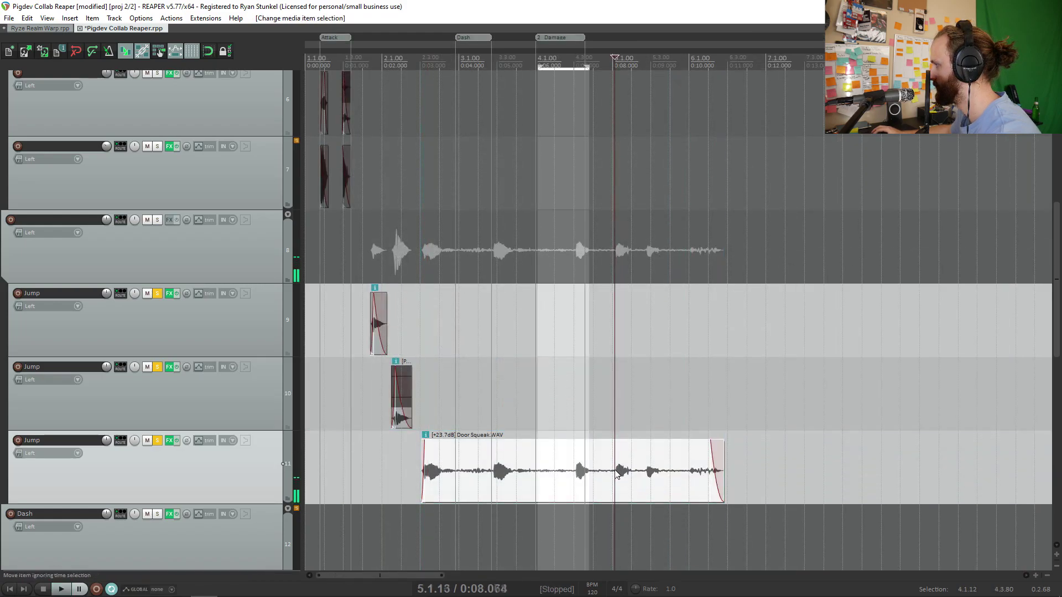
{"action": "key", "text": "s"}
{"action": "key", "text": "Delete"}
{"action": "scroll", "coordinate": [714, 415], "scroll_direction": "up", "scroll_amount": 5}
{"action": "left_click", "coordinate": [714, 415]}
{"action": "key", "text": "space"}
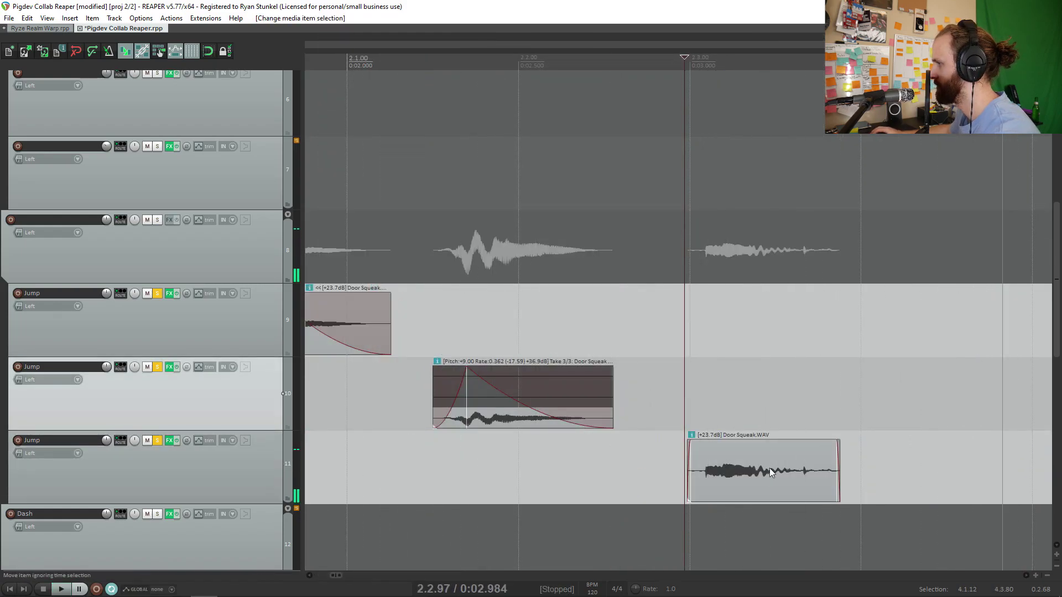
Show the third Jump track's volume and pitch envelope lanes.
{"action": "left_click", "coordinate": [244, 456]}
{"action": "key", "text": "v"}
{"action": "scroll", "coordinate": [569, 382], "scroll_direction": "down", "scroll_amount": 2}
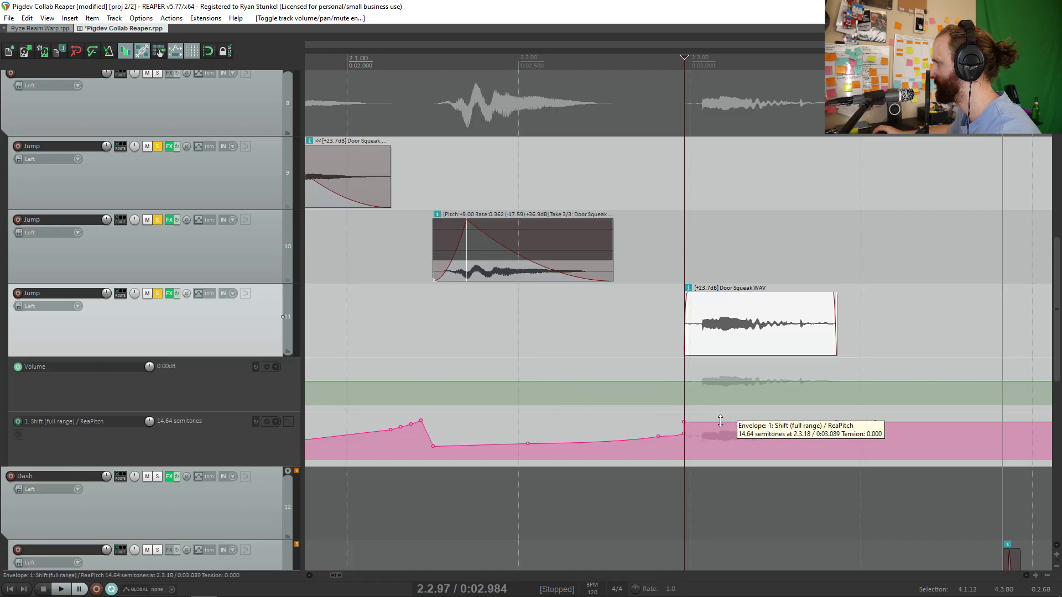
Delete extra ReaPitch points, reshape a single rising pitch curve, and add a shaped fade-in.
{"action": "key", "text": "Delete"}
{"action": "scroll", "coordinate": [683, 437], "scroll_direction": "down", "scroll_amount": 3}
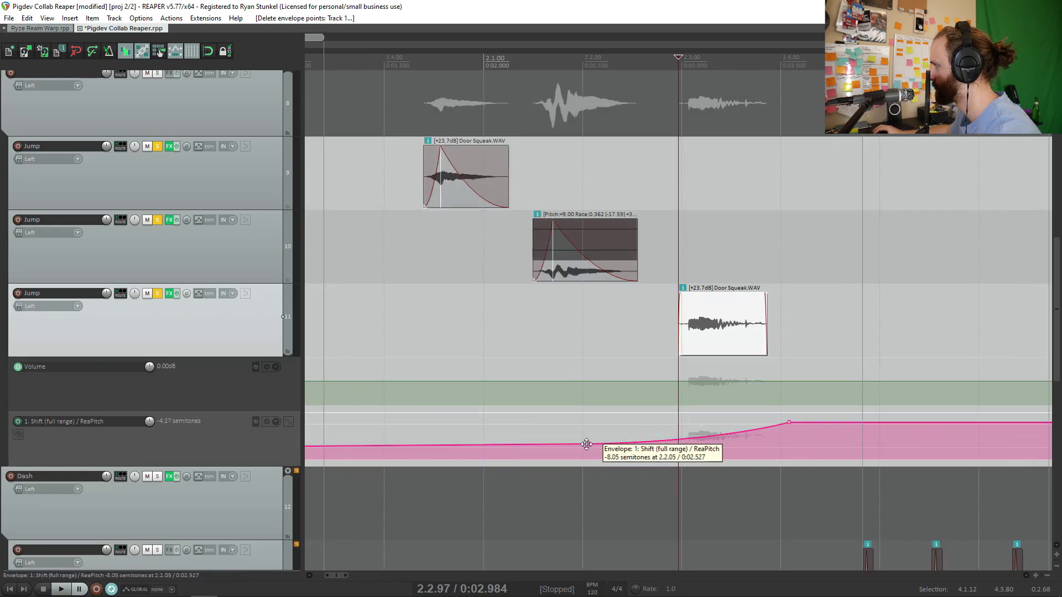
{"action": "left_click_drag", "start_coordinate": [586, 444], "coordinate": [674, 441]}
{"action": "left_click_drag", "start_coordinate": [681, 293], "coordinate": [695, 299]}
{"action": "right_click", "coordinate": [695, 300]}
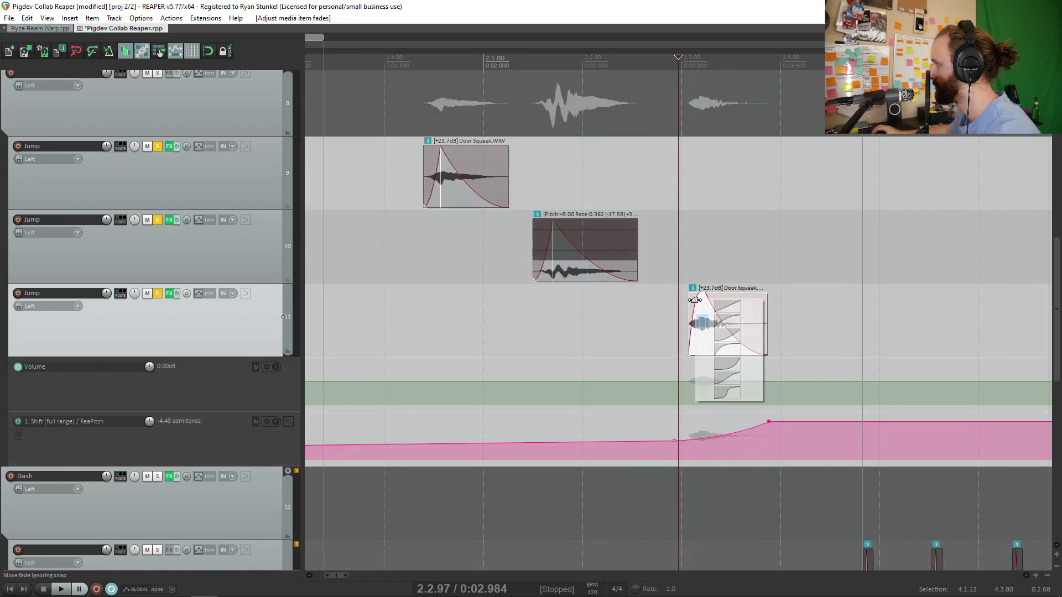
{"action": "left_click", "coordinate": [529, 173]}
{"action": "left_click_drag", "start_coordinate": [688, 436], "coordinate": [768, 408]}
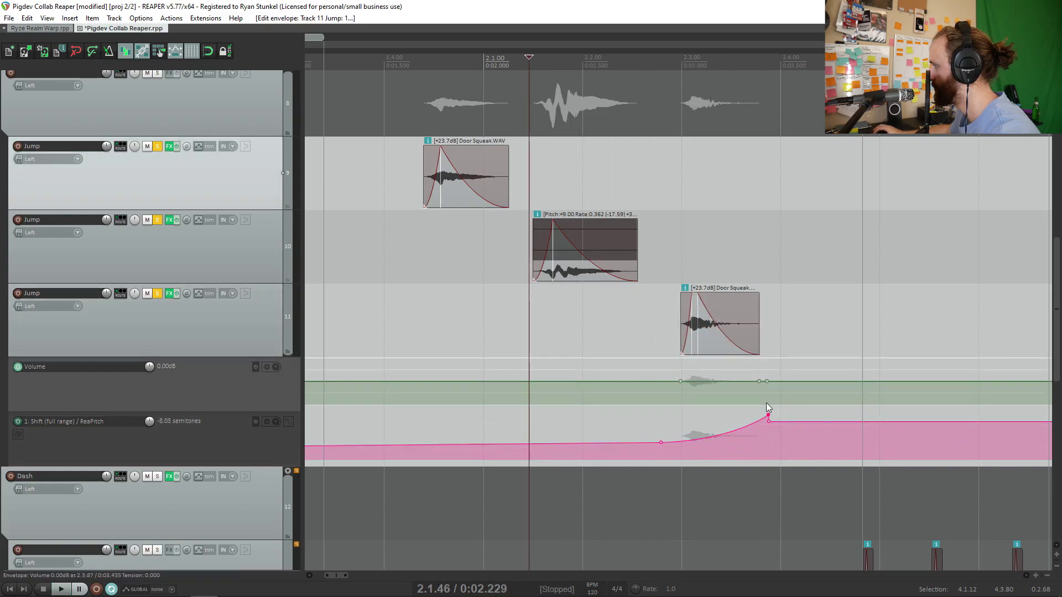
{"action": "left_click", "coordinate": [768, 422], "text": "alt"}
Stretch the squeak clip to rate 0.311 and shift the pitch curve's start and peak later.
{"action": "left_click", "coordinate": [675, 249]}
{"action": "key", "text": "space"}
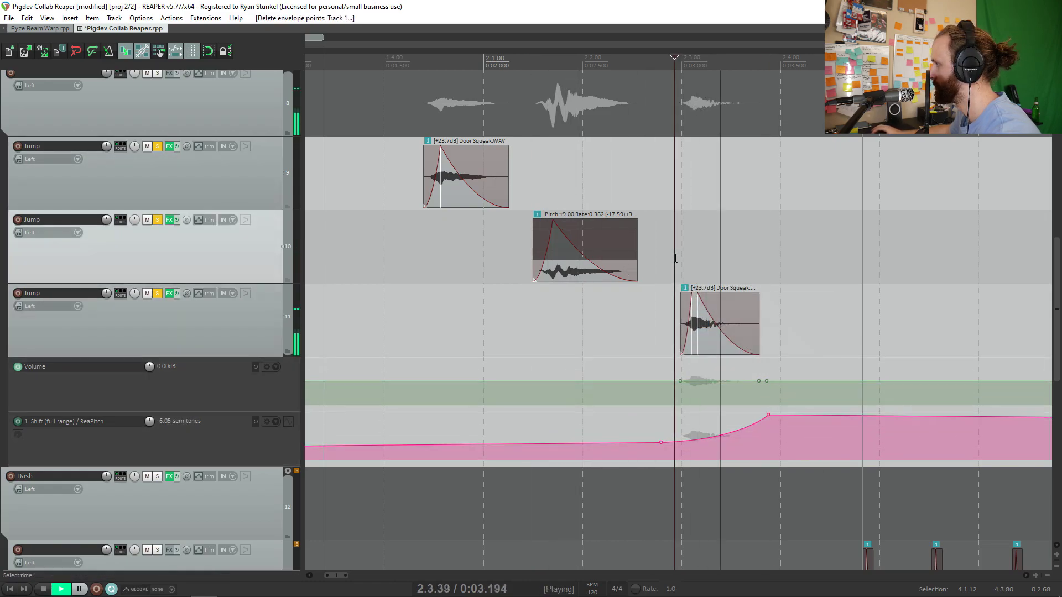
{"action": "key", "text": "space"}
{"action": "left_click", "coordinate": [697, 332]}
{"action": "left_click_drag", "start_coordinate": [758, 338], "coordinate": [783, 346]}
{"action": "key", "text": "space"}
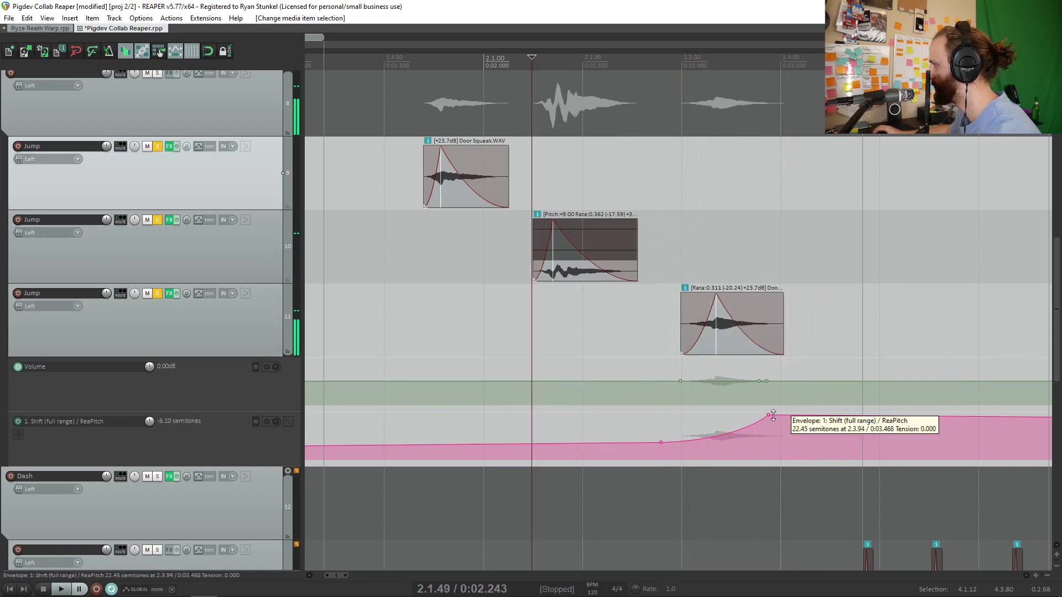
{"action": "left_click_drag", "start_coordinate": [773, 416], "coordinate": [781, 415]}
{"action": "left_click_drag", "start_coordinate": [661, 443], "coordinate": [672, 440]}
Pitch the squeak clip up 7 semitones, audition it, and open the track's ReaPitch/ReaEQ chain.
{"action": "left_click", "coordinate": [748, 310]}
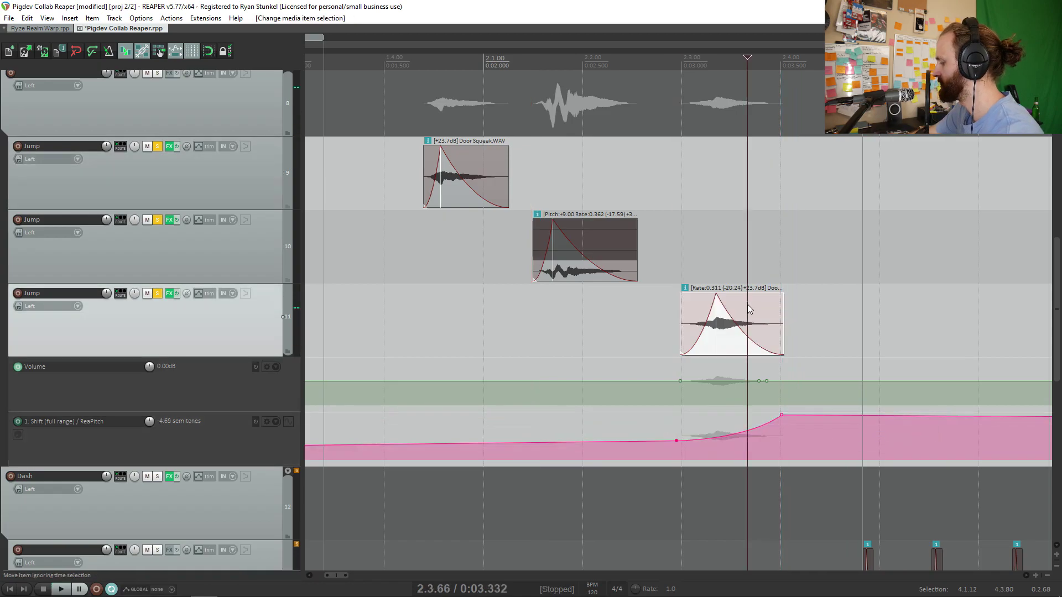
{"action": "key", "text": "shift+Up"}
{"action": "left_click", "coordinate": [711, 177]}
{"action": "left_click", "coordinate": [754, 326]}
{"action": "left_click", "coordinate": [666, 236]}
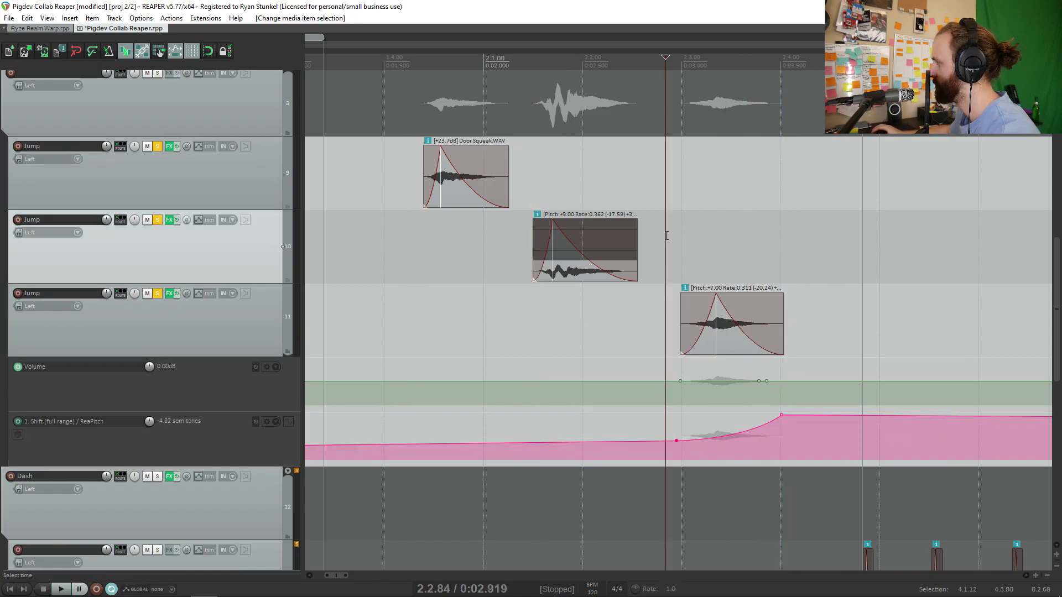
{"action": "key", "text": "space"}
{"action": "key", "text": "ctrl+z"}
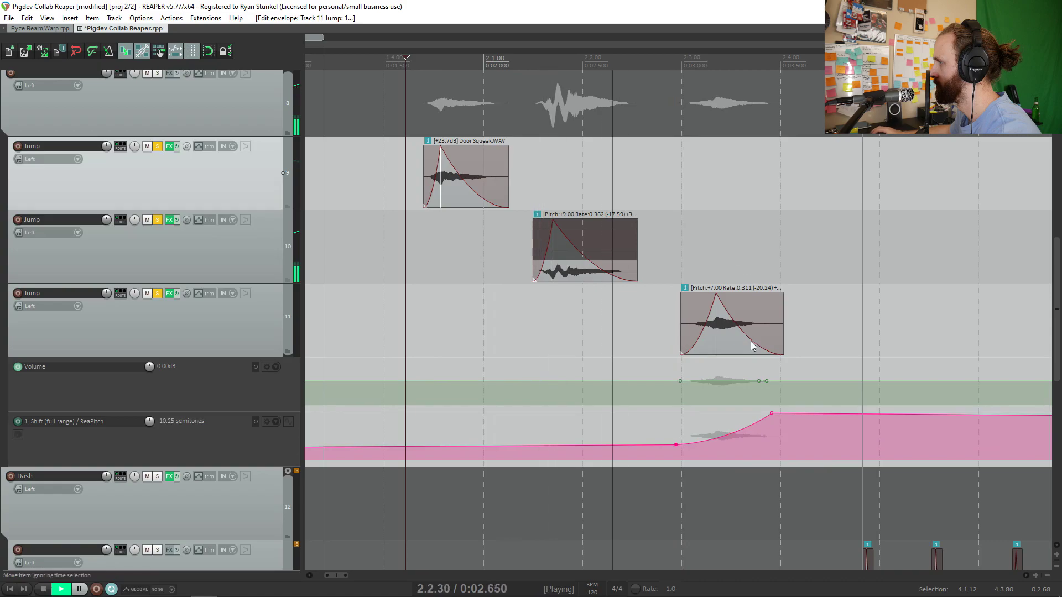
{"action": "key", "text": "space"}
{"action": "left_click", "coordinate": [169, 293]}
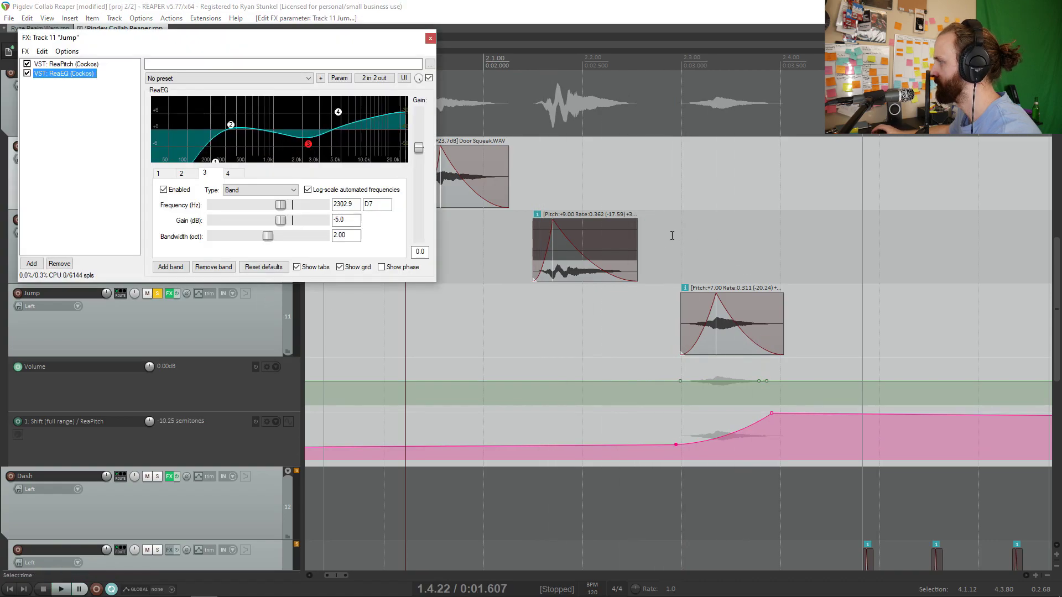
Shorten the middle Jump item's fade-in and audition it soloed, undoing trial pitch envelope edits.
{"action": "key", "text": "Escape"}
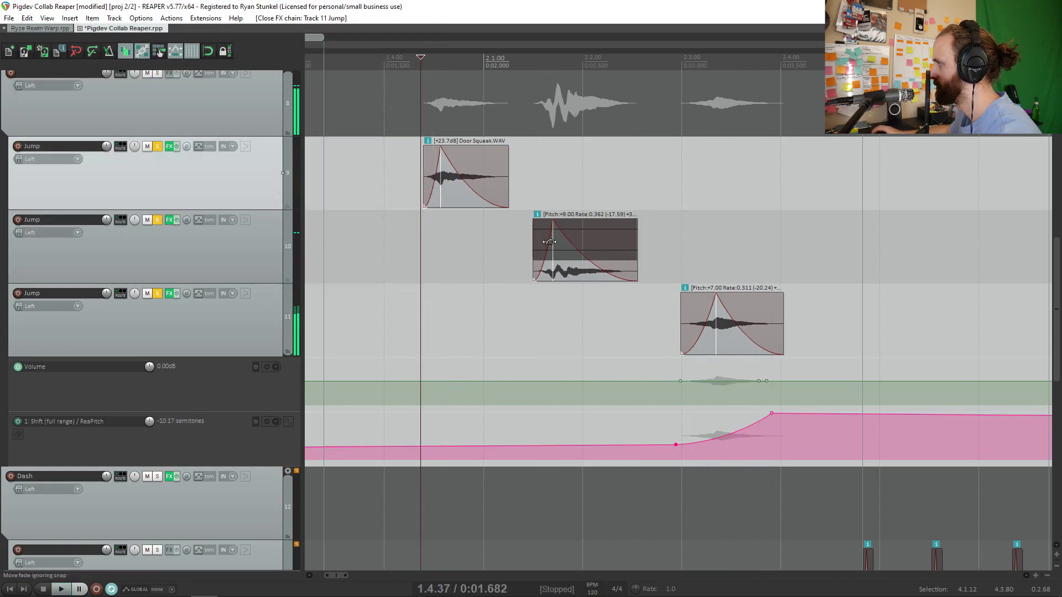
{"action": "left_click_drag", "start_coordinate": [549, 241], "coordinate": [546, 242]}
{"action": "left_click", "coordinate": [157, 293]}
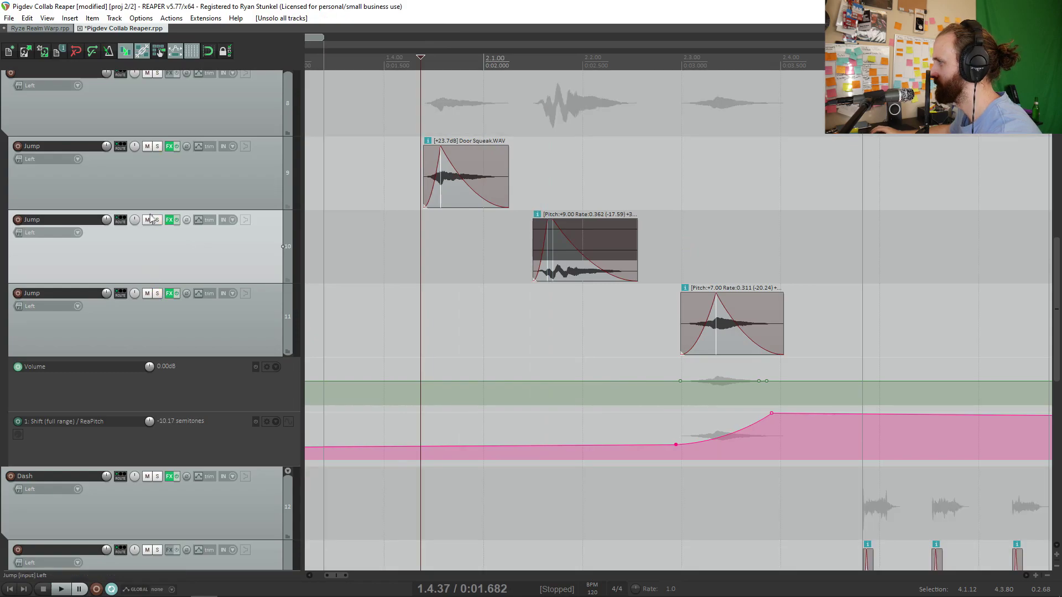
{"action": "left_click", "coordinate": [157, 219]}
{"action": "left_click_drag", "start_coordinate": [703, 254], "coordinate": [495, 254]}
{"action": "key", "text": "space"}
{"action": "key", "text": "space"}
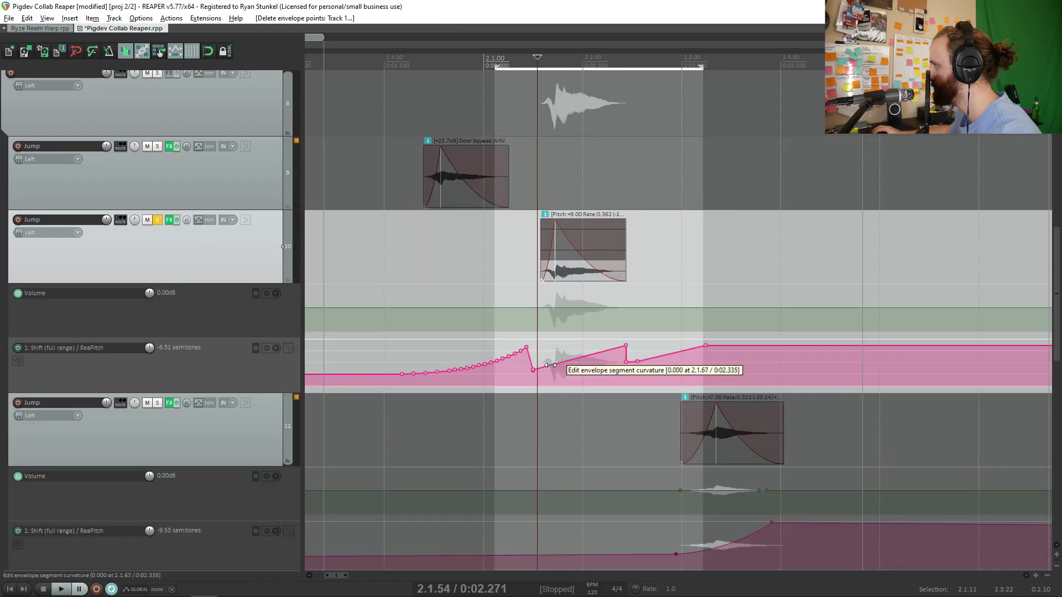
{"action": "mouse_move", "coordinate": [636, 365]}
{"action": "left_mouse_down"}
{"action": "mouse_move", "coordinate": [648, 372]}
{"action": "mouse_move", "coordinate": [656, 340]}
{"action": "left_mouse_up"}
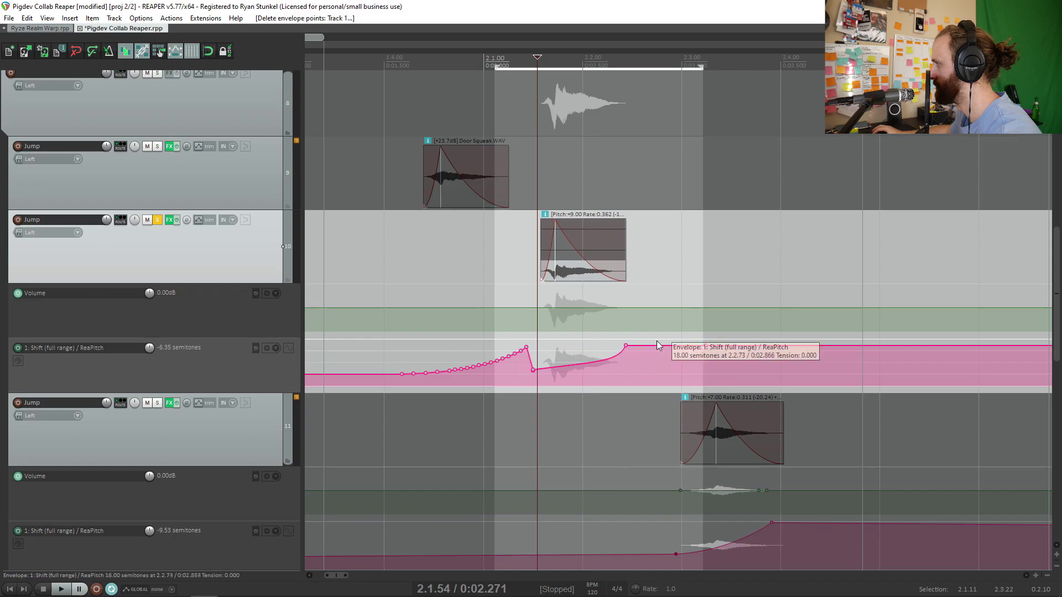
{"action": "left_click_drag", "start_coordinate": [367, 374], "coordinate": [534, 370]}
{"action": "key", "text": "ctrl+z"}
{"action": "key", "text": "ctrl+z"}
{"action": "key", "text": "ctrl+z"}
{"action": "key", "text": "ctrl+z"}
{"action": "key", "text": "ctrl+z"}
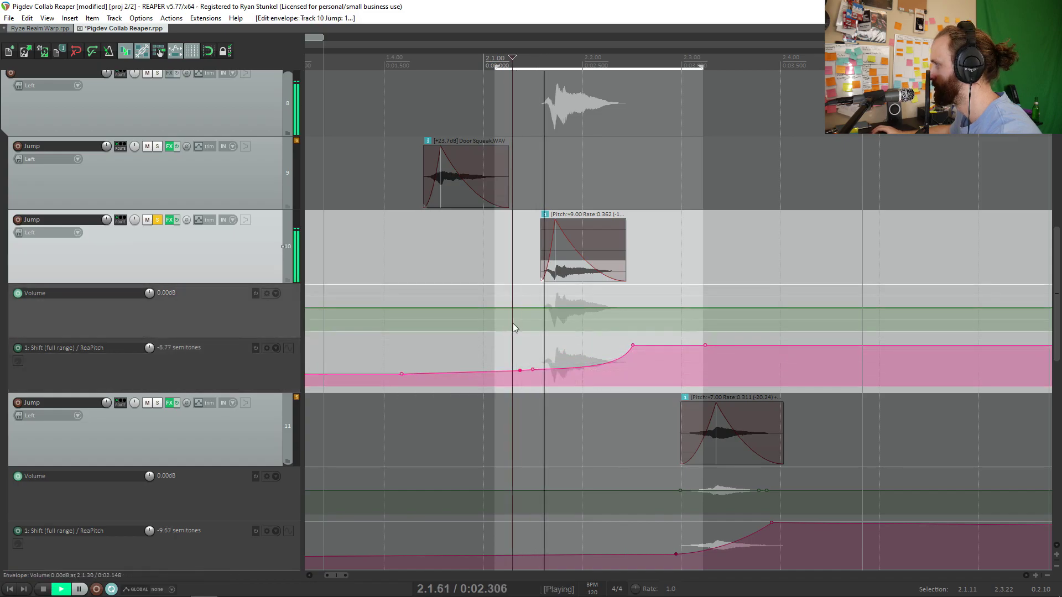
{"action": "key", "text": "space"}
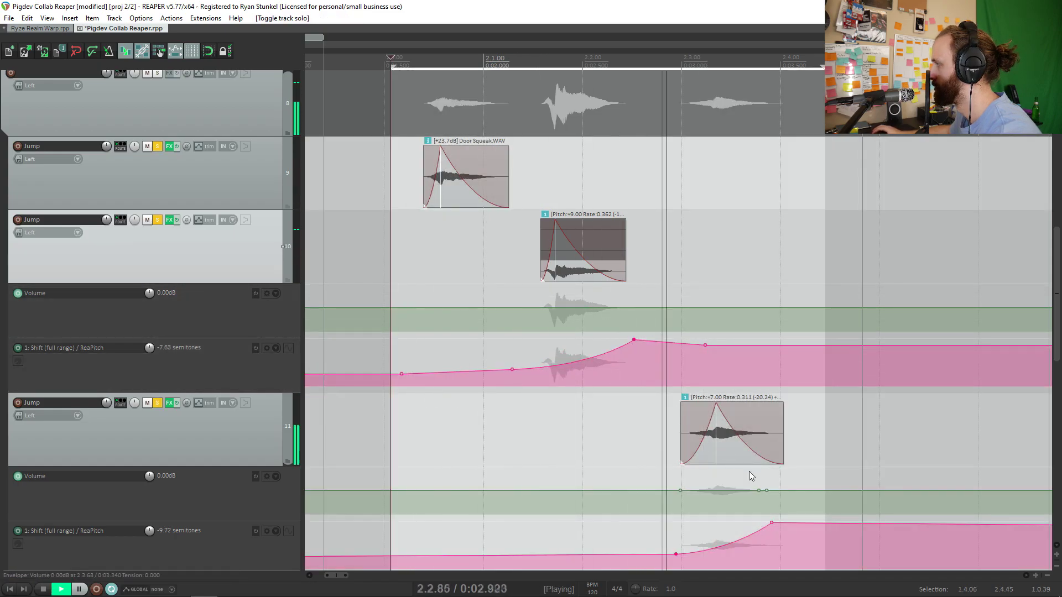
{"action": "key", "text": "space"}
Shorten the third Jump item's fade, pitch it to +9, trim its end, save, and hide envelopes.
{"action": "left_click", "coordinate": [748, 454]}
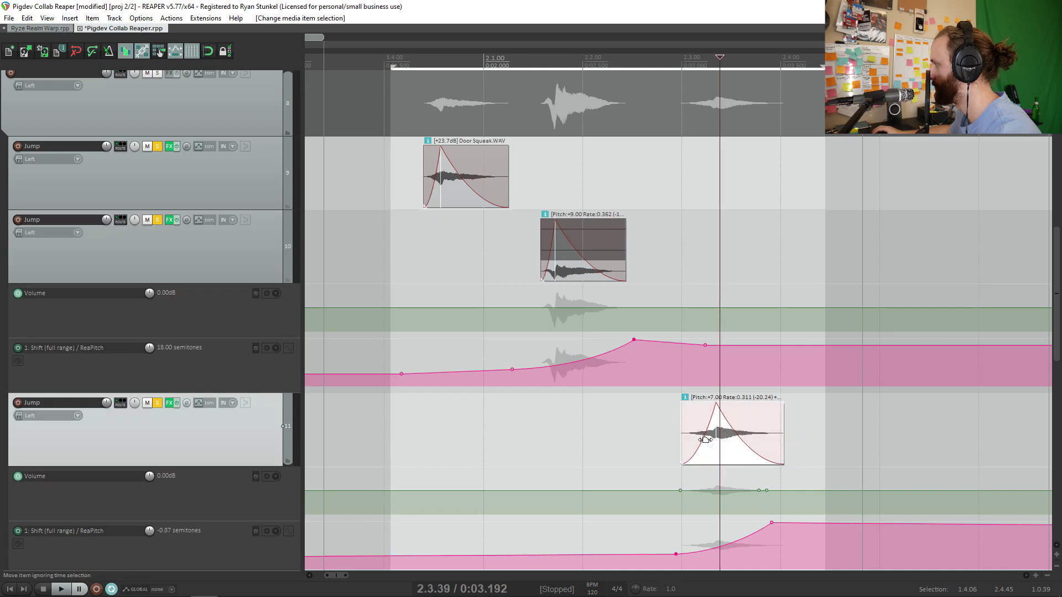
{"action": "left_click", "coordinate": [694, 457]}
{"action": "mouse_move", "coordinate": [683, 447]}
{"action": "left_mouse_down"}
{"action": "mouse_move", "coordinate": [608, 446]}
{"action": "mouse_move", "coordinate": [685, 445]}
{"action": "left_mouse_up"}
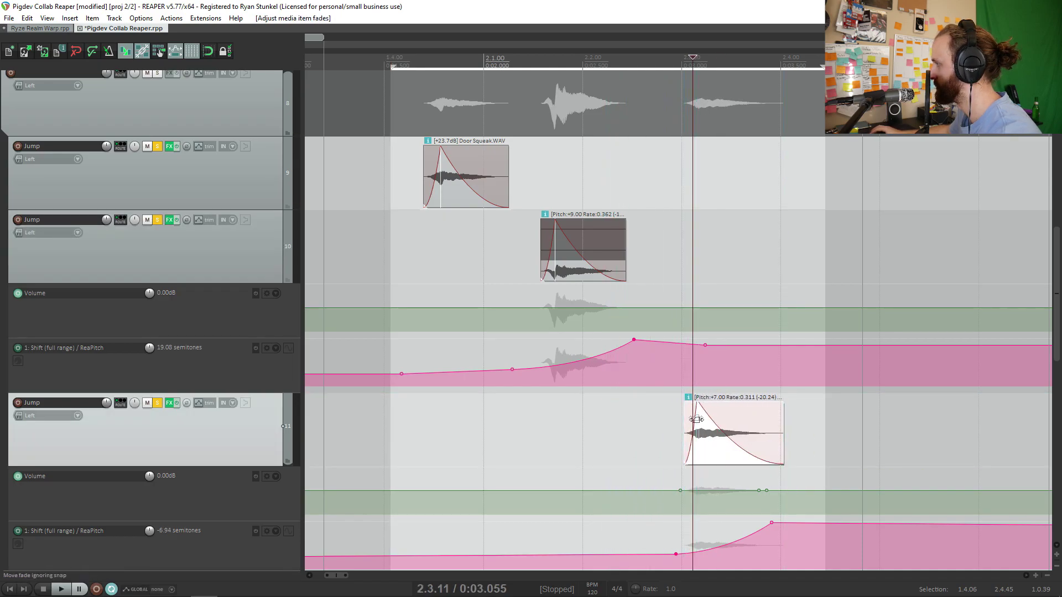
{"action": "left_click", "coordinate": [671, 256]}
{"action": "left_click", "coordinate": [738, 427]}
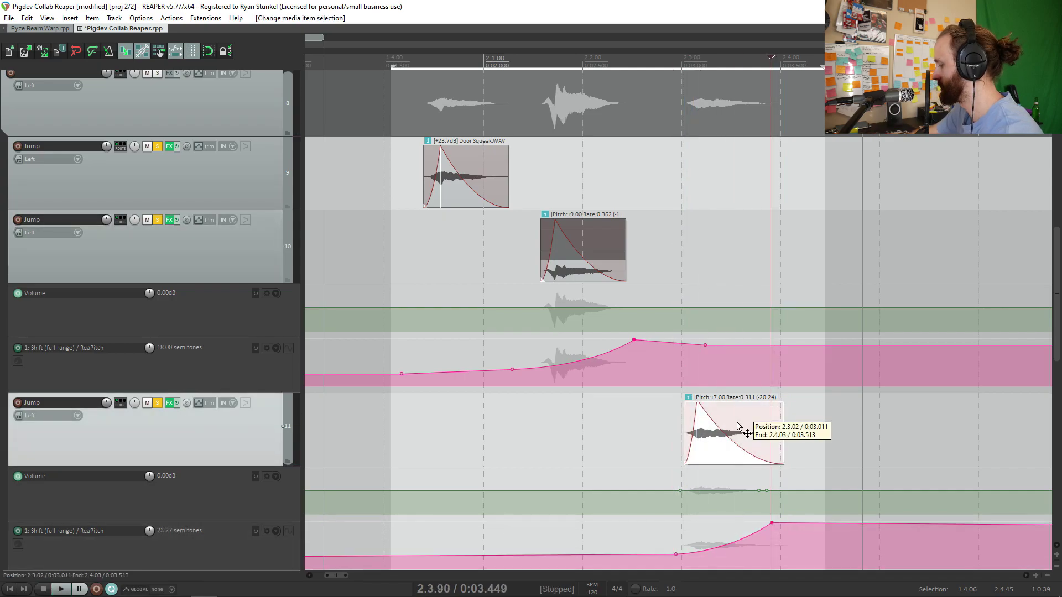
{"action": "key", "text": "ctrl+z"}
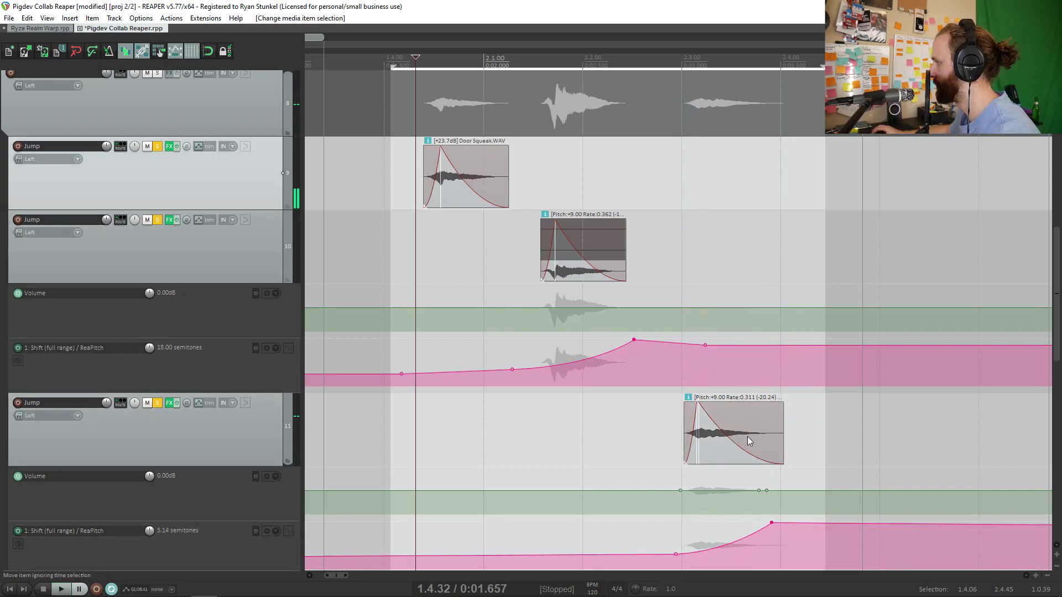
{"action": "left_click_drag", "start_coordinate": [781, 450], "coordinate": [769, 450]}
{"action": "key", "text": "space"}
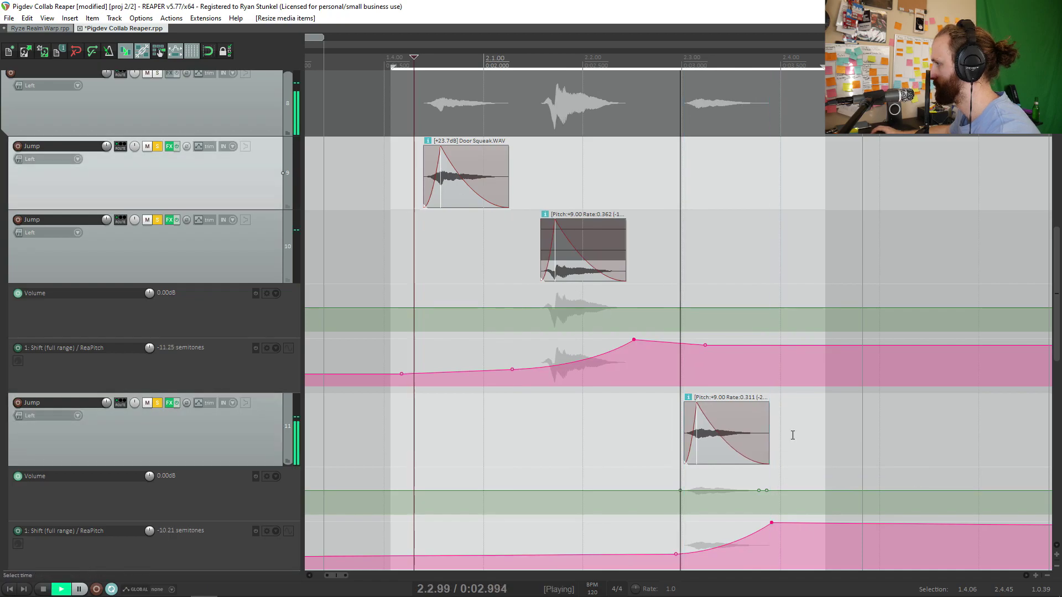
{"action": "key", "text": "space"}
{"action": "key", "text": "ctrl+s"}
{"action": "key", "text": "alt+shift+e"}
Clear the Jump solos and add a region named 'Jump' spanning the three Jump items.
{"action": "scroll", "coordinate": [721, 223], "scroll_direction": "down", "scroll_amount": 3}
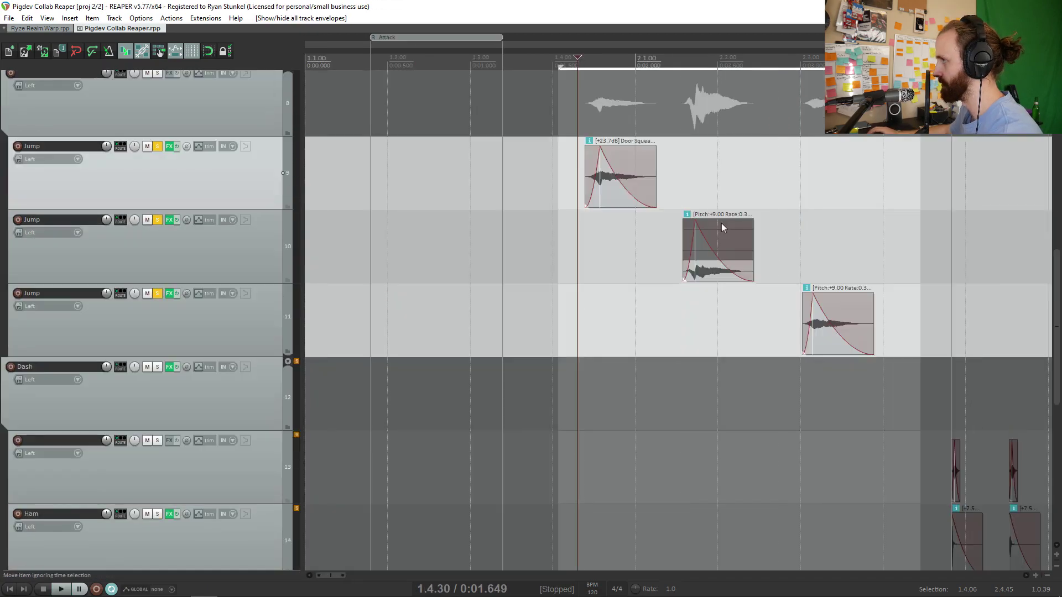
{"action": "scroll", "coordinate": [318, 247], "scroll_direction": "down", "scroll_amount": 3}
{"action": "left_click", "coordinate": [157, 266]}
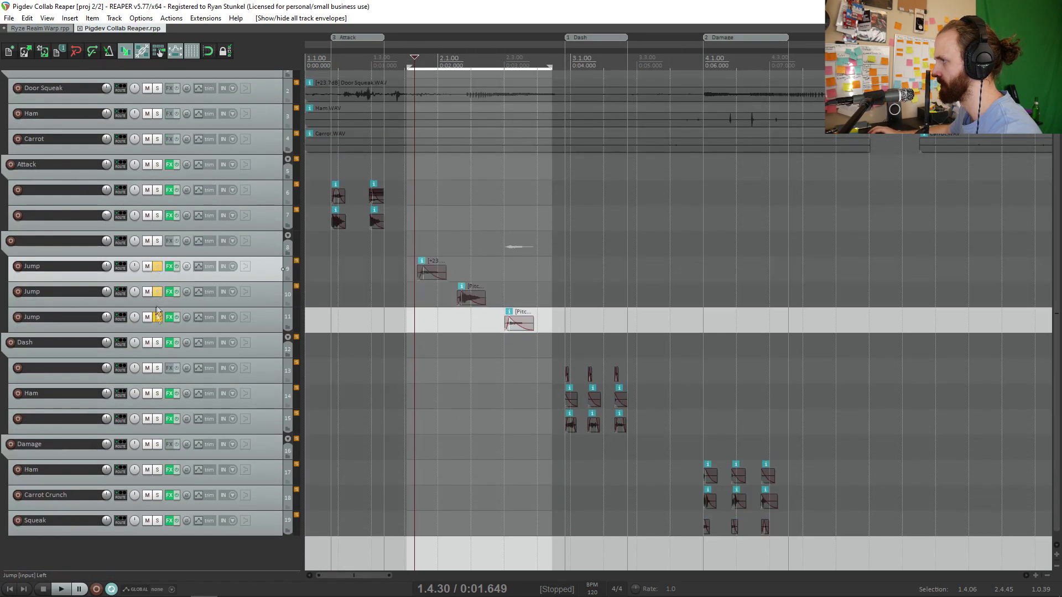
{"action": "left_click", "coordinate": [157, 316]}
{"action": "left_click_drag", "start_coordinate": [529, 249], "coordinate": [445, 338]}
{"action": "key", "text": "ctrl+alt+r"}
{"action": "double_click", "coordinate": [470, 36]}
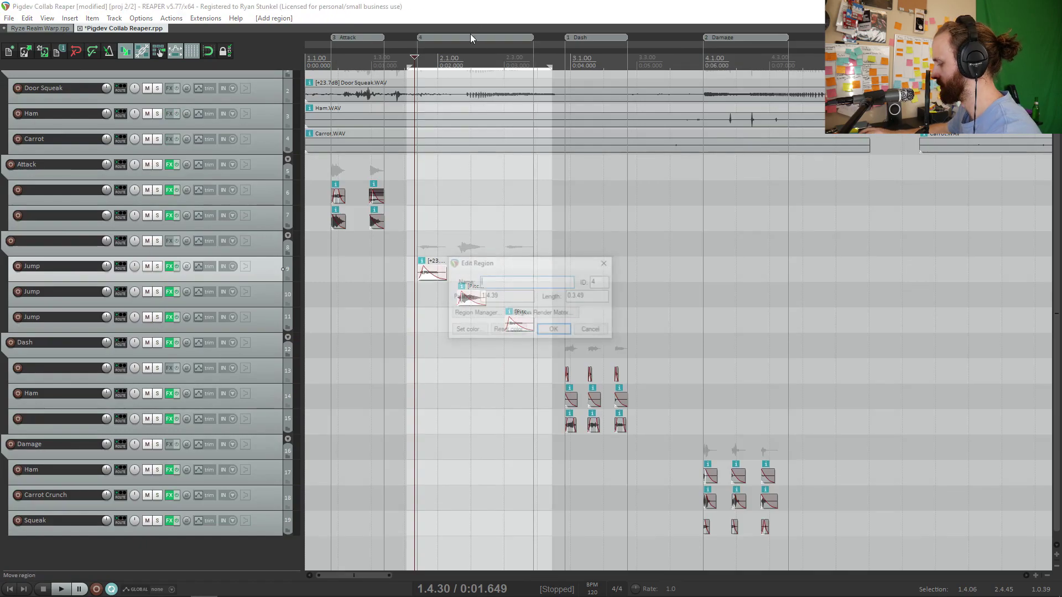
{"action": "type", "text": "Jump"}
{"action": "key", "text": "Return"}
Mute the raw source-recordings folder, audition the Dash sound, and solo the Dash carrot layer (track 15).
{"action": "left_click_drag", "start_coordinate": [824, 232], "coordinate": [336, 229]}
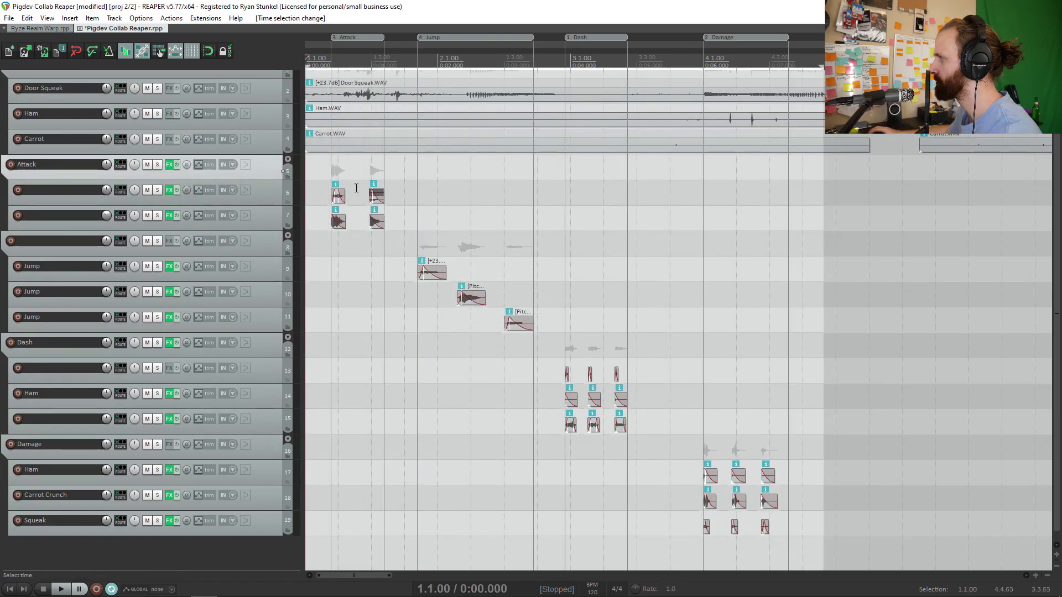
{"action": "scroll", "coordinate": [475, 221], "scroll_direction": "down", "scroll_amount": 2}
{"action": "key", "text": "F5"}
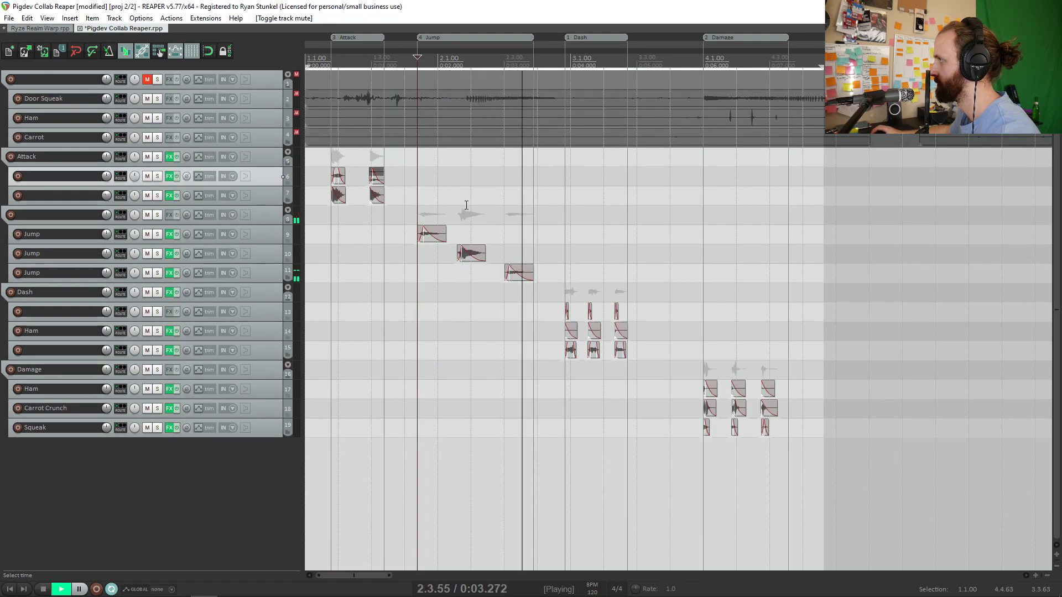
{"action": "key", "text": "space"}
{"action": "left_click", "coordinate": [588, 207]}
{"action": "key", "text": "space"}
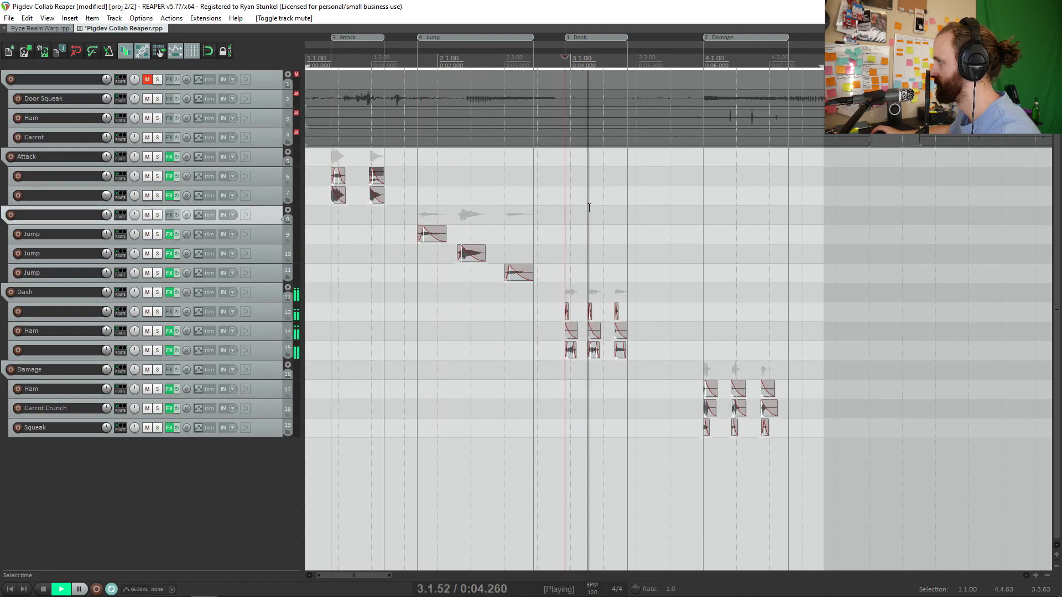
{"action": "scroll", "coordinate": [589, 207], "scroll_direction": "up", "scroll_amount": 5}
{"action": "scroll", "coordinate": [589, 208], "scroll_direction": "up", "scroll_amount": 3, "text": "ctrl"}
{"action": "left_click", "coordinate": [158, 302]}
Add JS Distortion set to Fuzz in Stereo mode to the Dash carrot layer.
{"action": "left_click", "coordinate": [168, 302]}
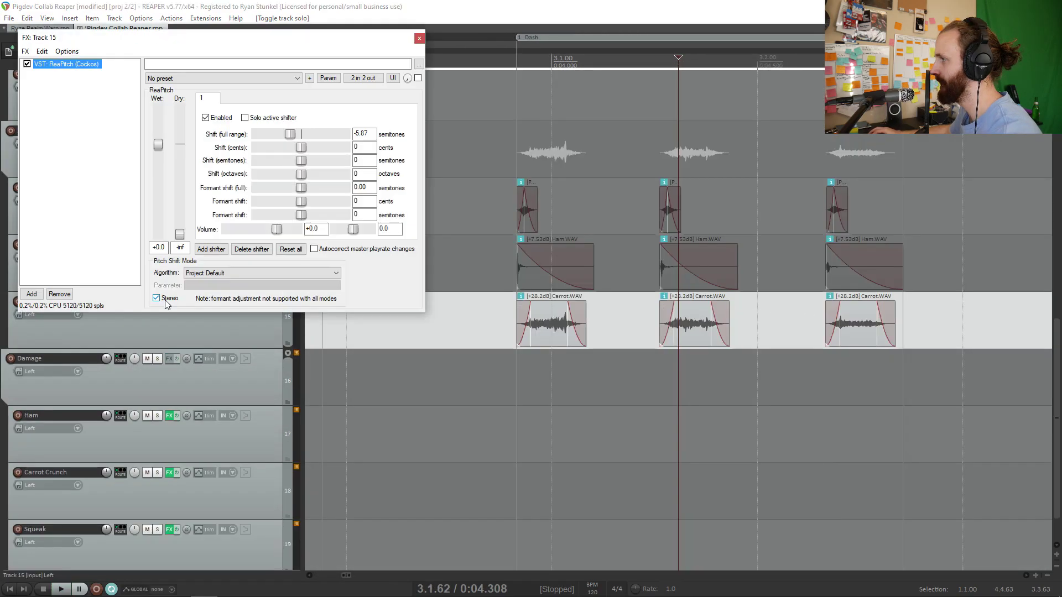
{"action": "left_click", "coordinate": [31, 295]}
{"action": "double_click", "coordinate": [204, 90]}
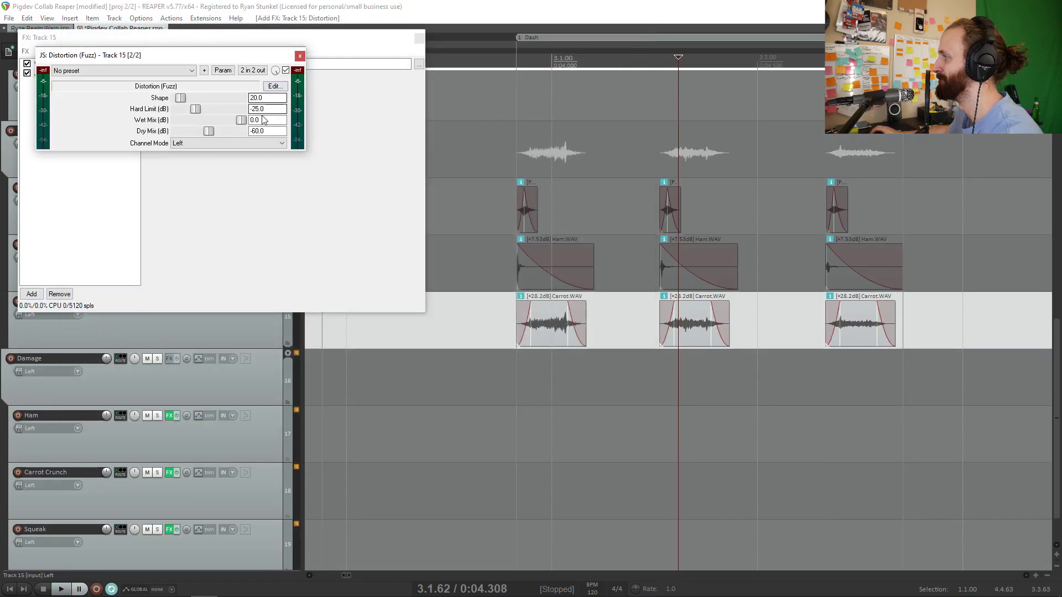
{"action": "left_click", "coordinate": [516, 202]}
{"action": "left_click_drag", "start_coordinate": [279, 37], "coordinate": [295, 379]}
{"action": "left_click", "coordinate": [227, 144]}
{"action": "left_click", "coordinate": [275, 174]}
{"action": "key", "text": "space"}
{"action": "key", "text": "space"}
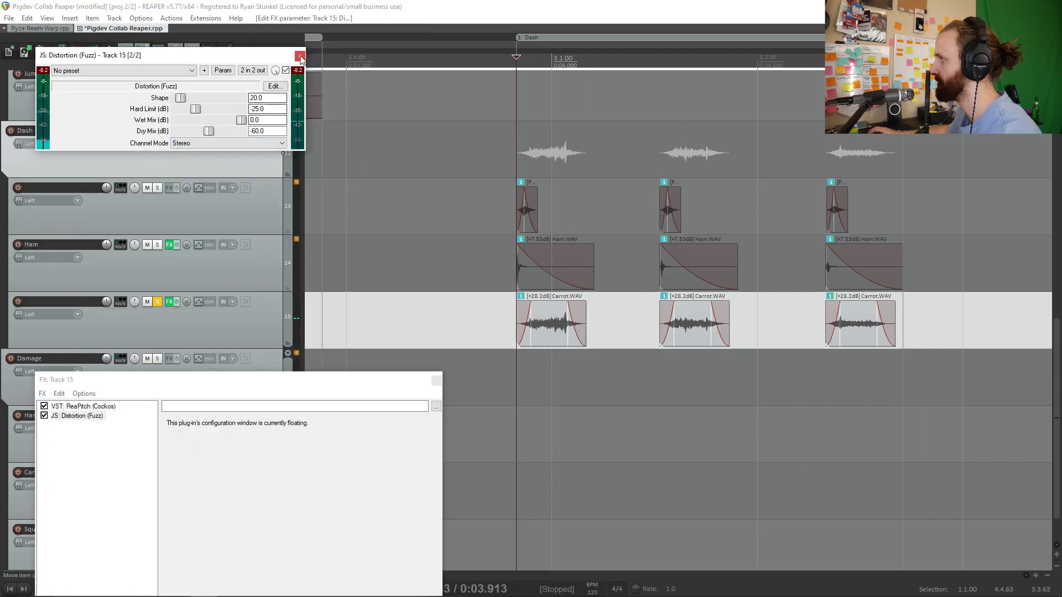
{"action": "left_click", "coordinate": [300, 57]}
Add ReaEQ to the carrot layer, boosting band 3 by 6.4 dB at 152.5 Hz.
{"action": "left_click_drag", "start_coordinate": [83, 379], "coordinate": [126, 228]}
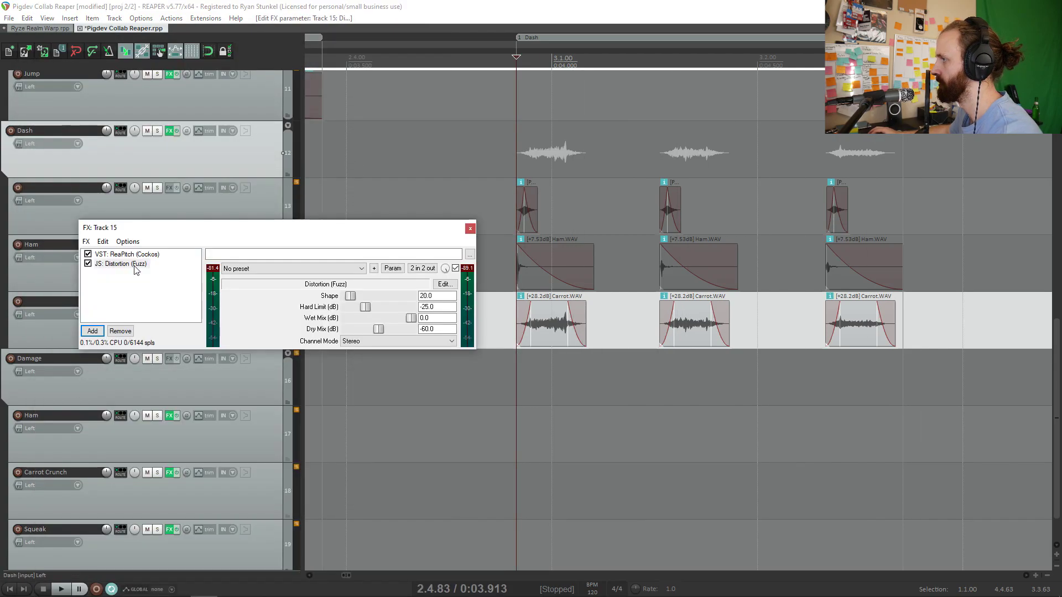
{"action": "left_click", "coordinate": [92, 331]}
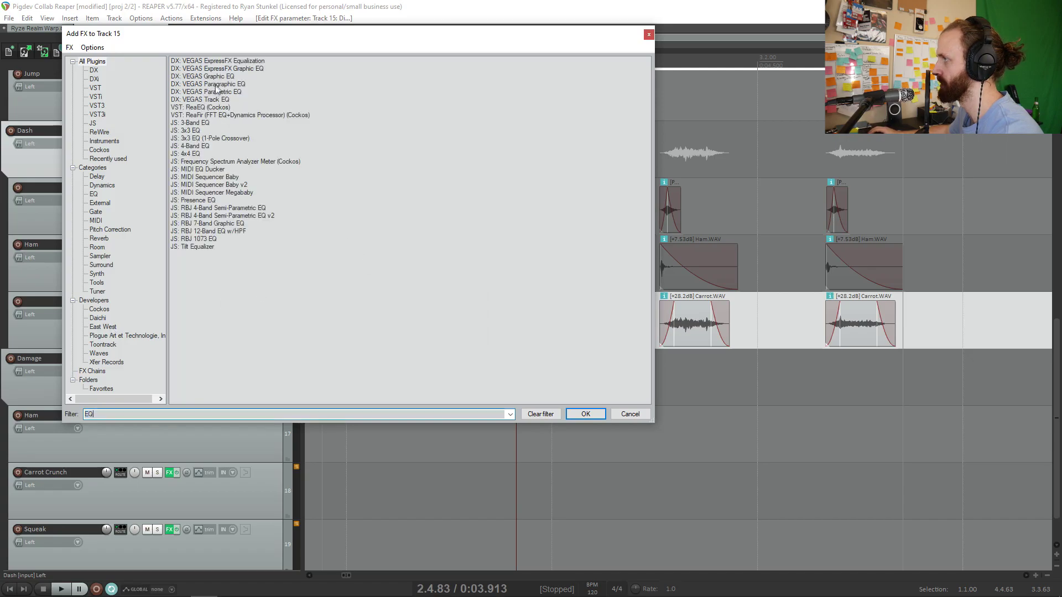
{"action": "double_click", "coordinate": [200, 107]}
{"action": "key", "text": "space"}
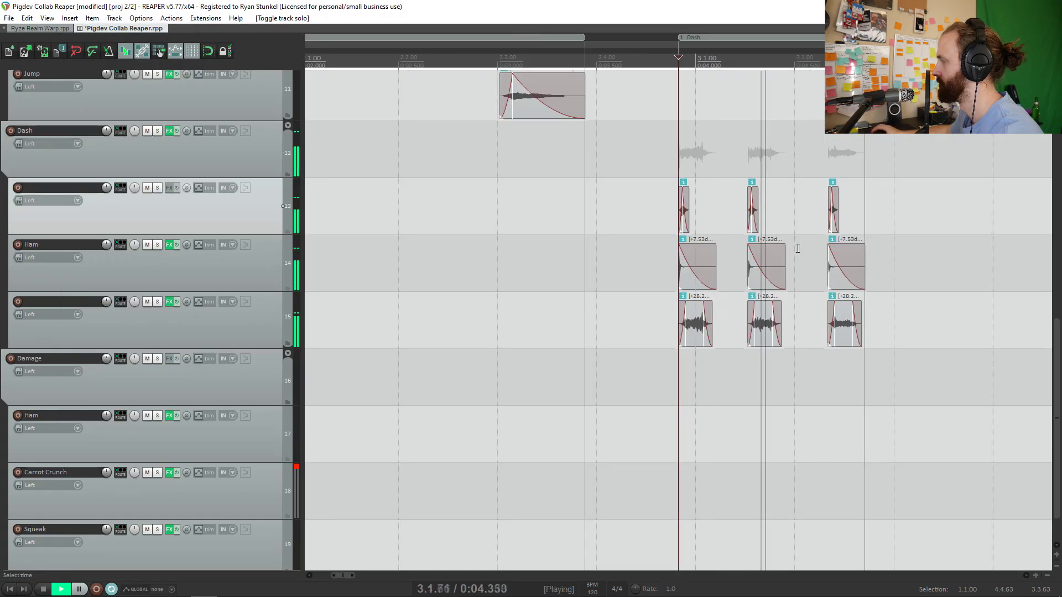
{"action": "key", "text": "space"}
Solo the Dash folder and audition its hits with the high-shelf cut ReaEQ, then unsolo.
{"action": "scroll", "coordinate": [573, 246], "scroll_direction": "down", "scroll_amount": 2}
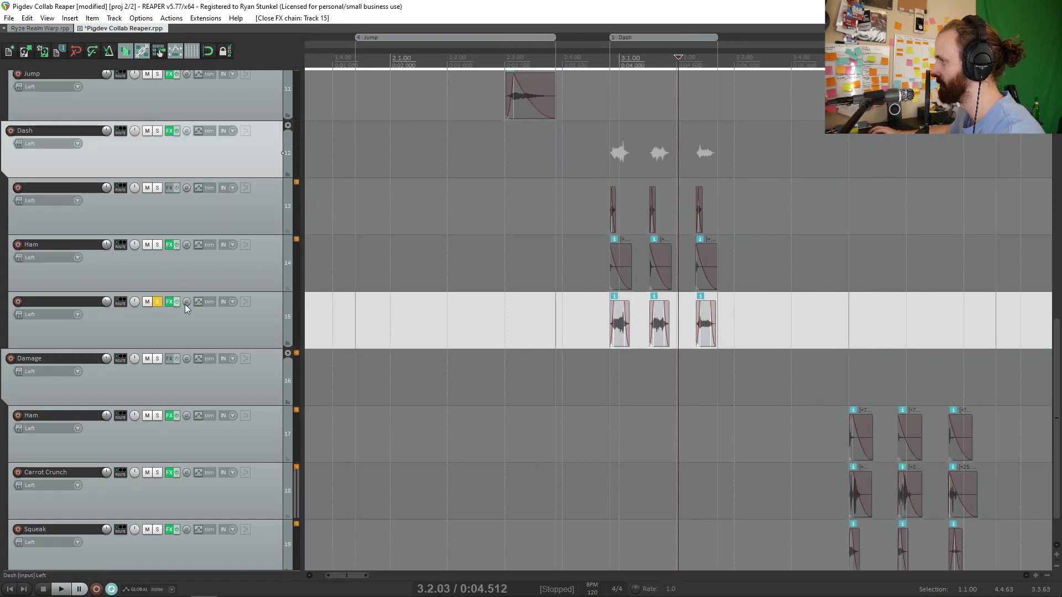
{"action": "left_click", "coordinate": [157, 130]}
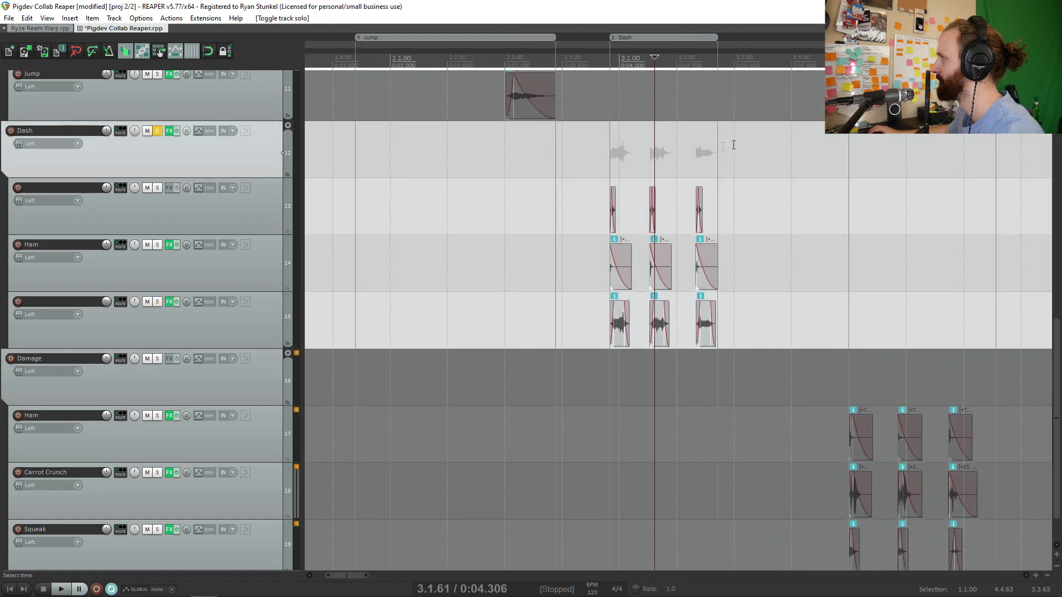
{"action": "left_click_drag", "start_coordinate": [735, 142], "coordinate": [594, 155]}
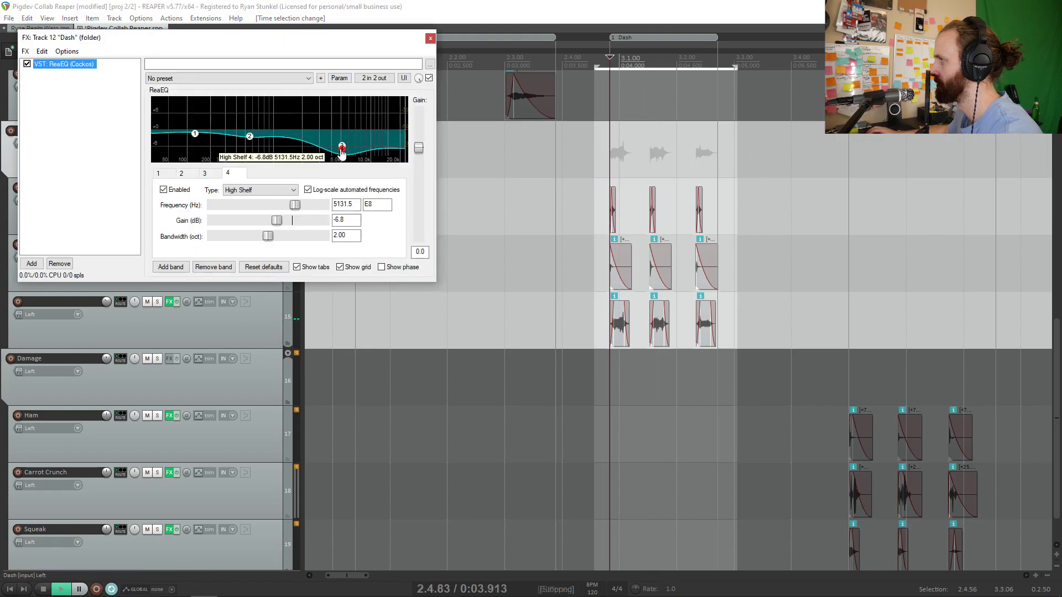
{"action": "key", "text": "space"}
{"action": "key", "text": "Escape"}
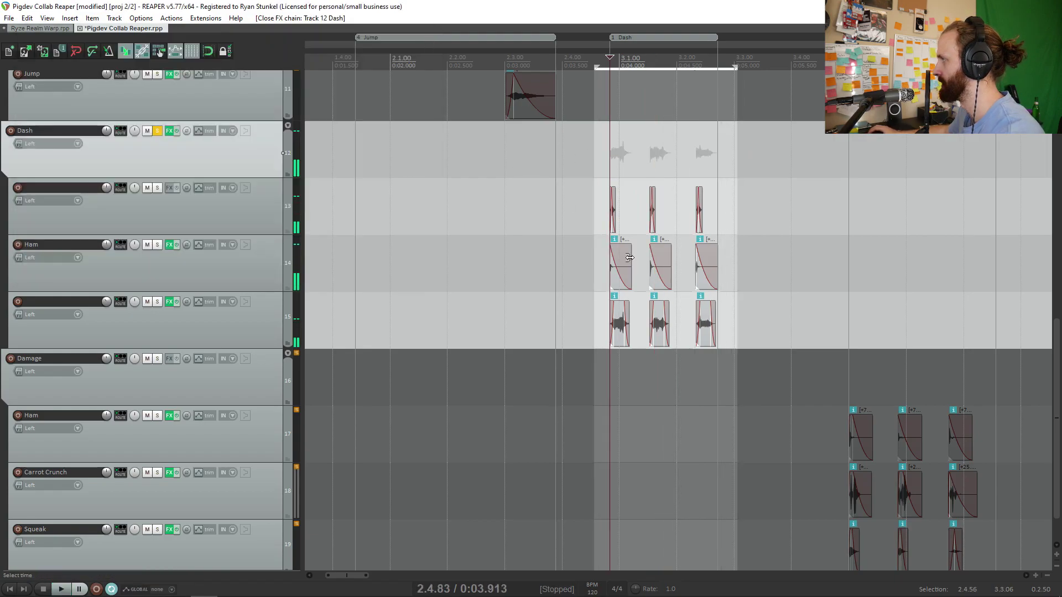
{"action": "scroll", "coordinate": [629, 258], "scroll_direction": "down", "scroll_amount": 5}
{"action": "key", "text": "space"}
Select time from 1.1.00 to 5.1.61 covering the Attack, Jump, Dash and Damage sounds.
{"action": "key", "text": "alt+s"}
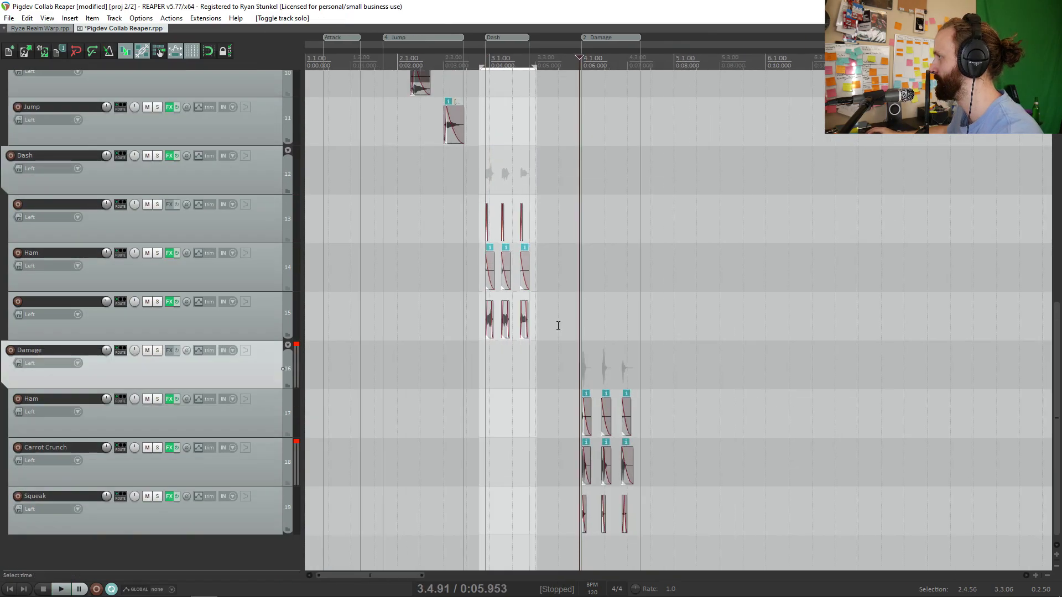
{"action": "scroll", "coordinate": [571, 306], "scroll_direction": "down", "scroll_amount": 3}
{"action": "left_click", "coordinate": [564, 297]}
{"action": "scroll", "coordinate": [450, 183], "scroll_direction": "up", "scroll_amount": 3}
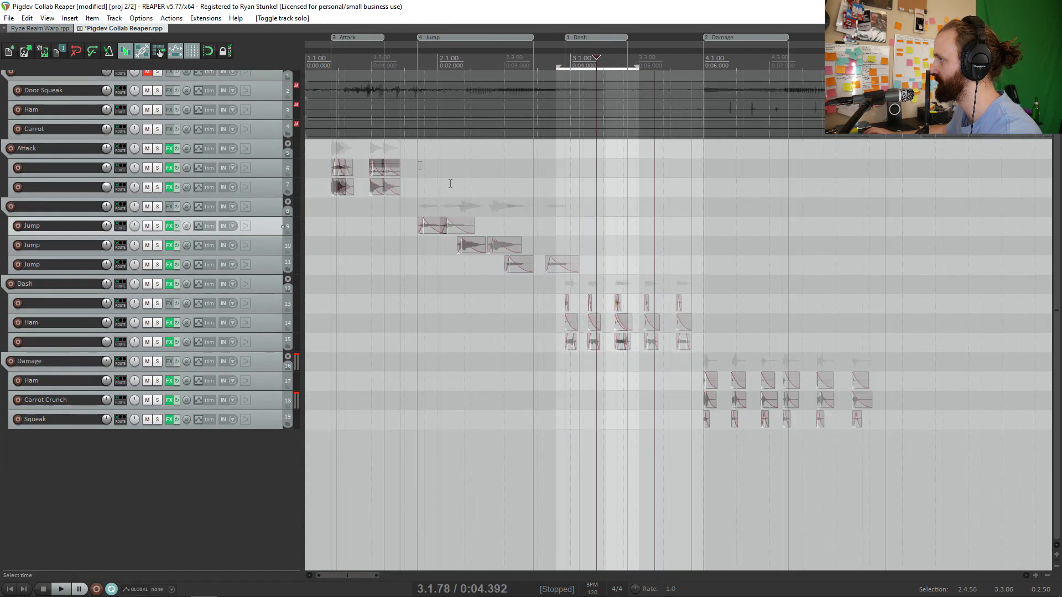
{"action": "scroll", "coordinate": [450, 184], "scroll_direction": "up", "scroll_amount": 2}
{"action": "left_click", "coordinate": [354, 129]}
{"action": "left_click_drag", "start_coordinate": [967, 171], "coordinate": [271, 201]}
{"action": "key", "text": "bracketleft"}
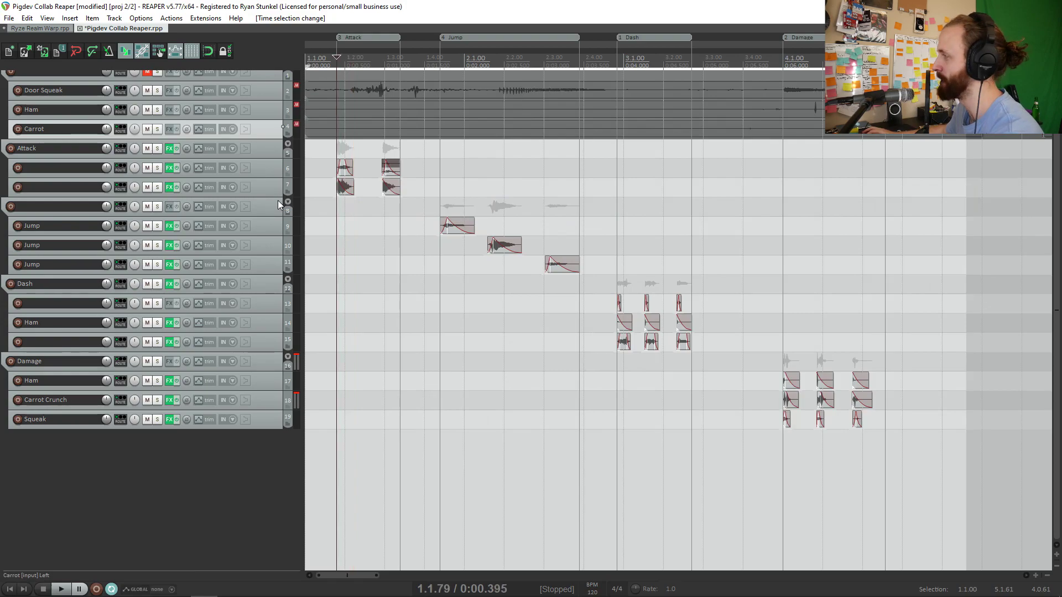